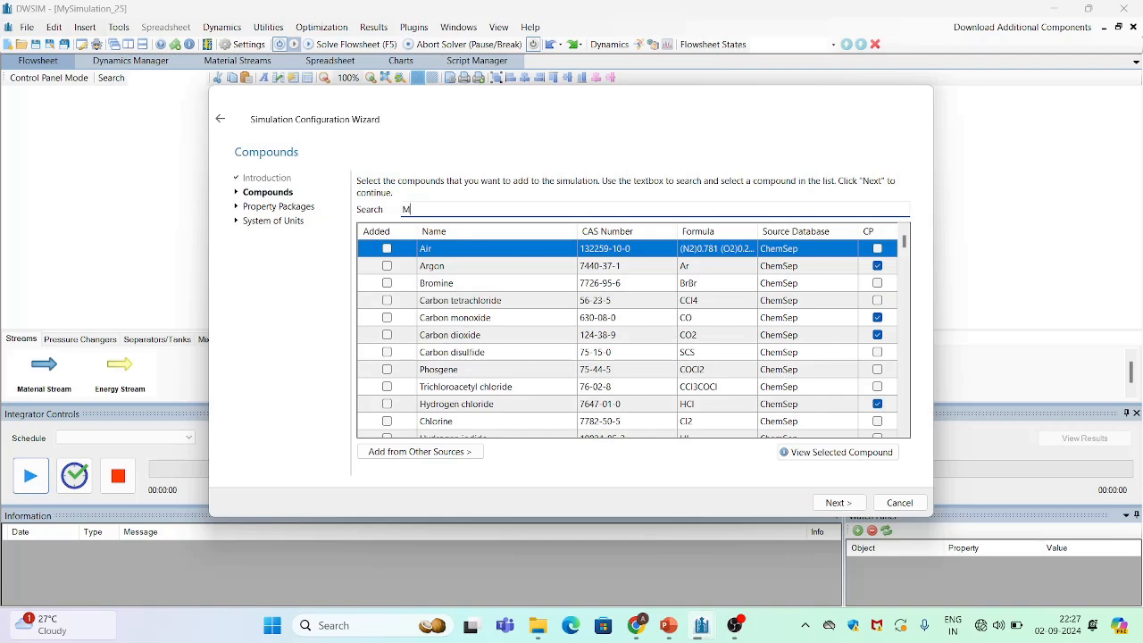
Search the compound list for Methane and add it to the simulation
{"action": "type", "text": "ethane"}
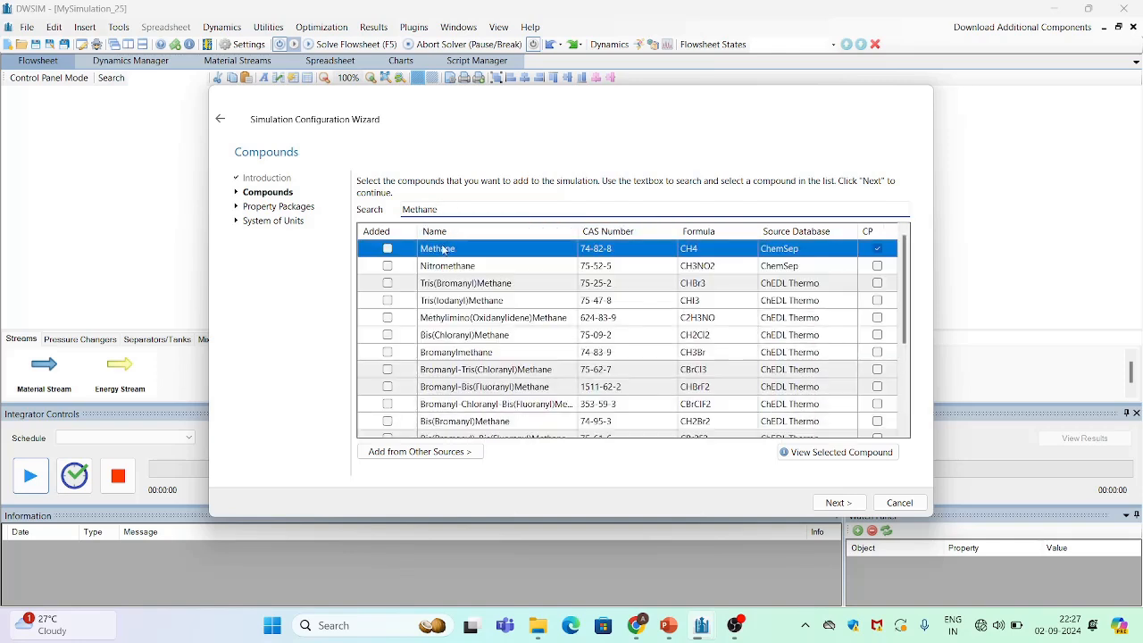
{"action": "left_click", "coordinate": [386, 249]}
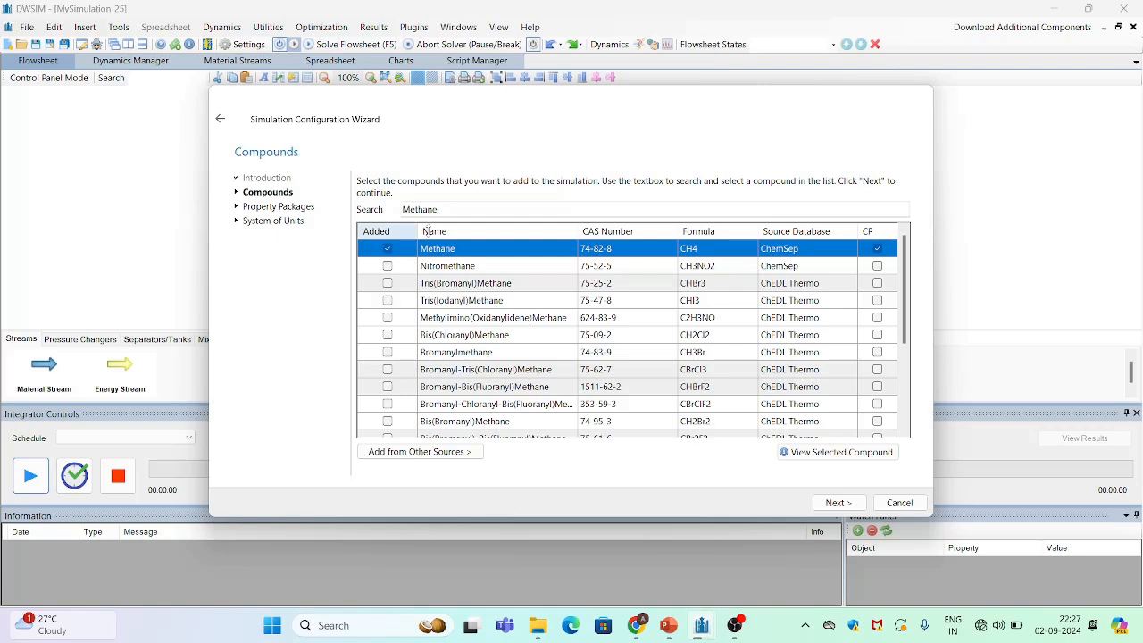
Replace the search text with ethane and add Ethane to the simulation compounds
{"action": "left_click", "coordinate": [460, 207]}
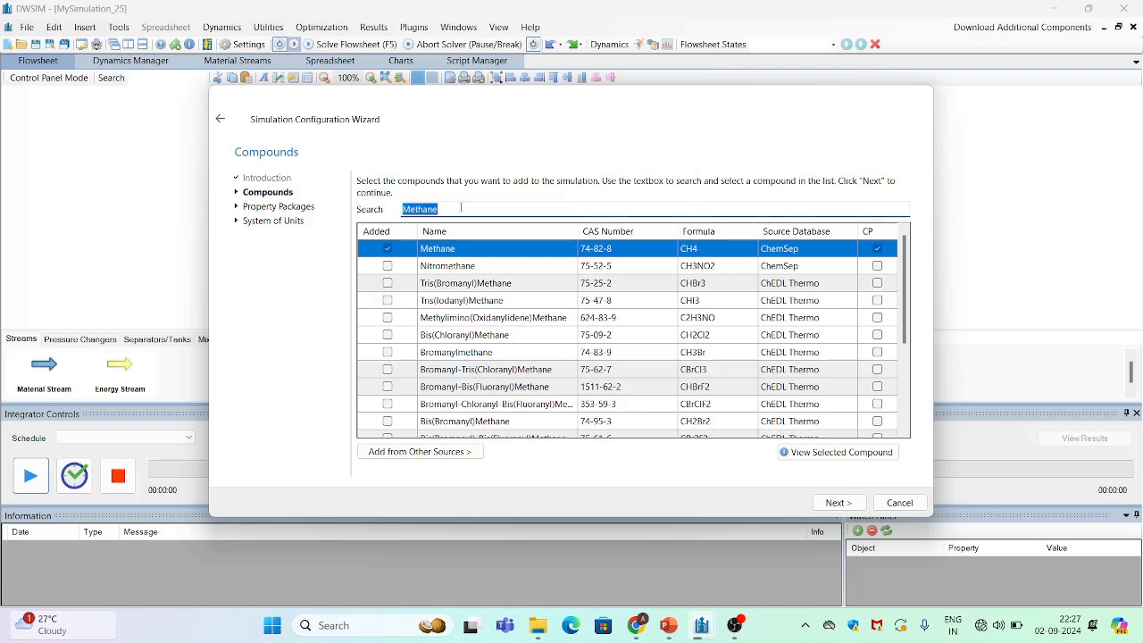
{"action": "key", "text": "BackSpace"}
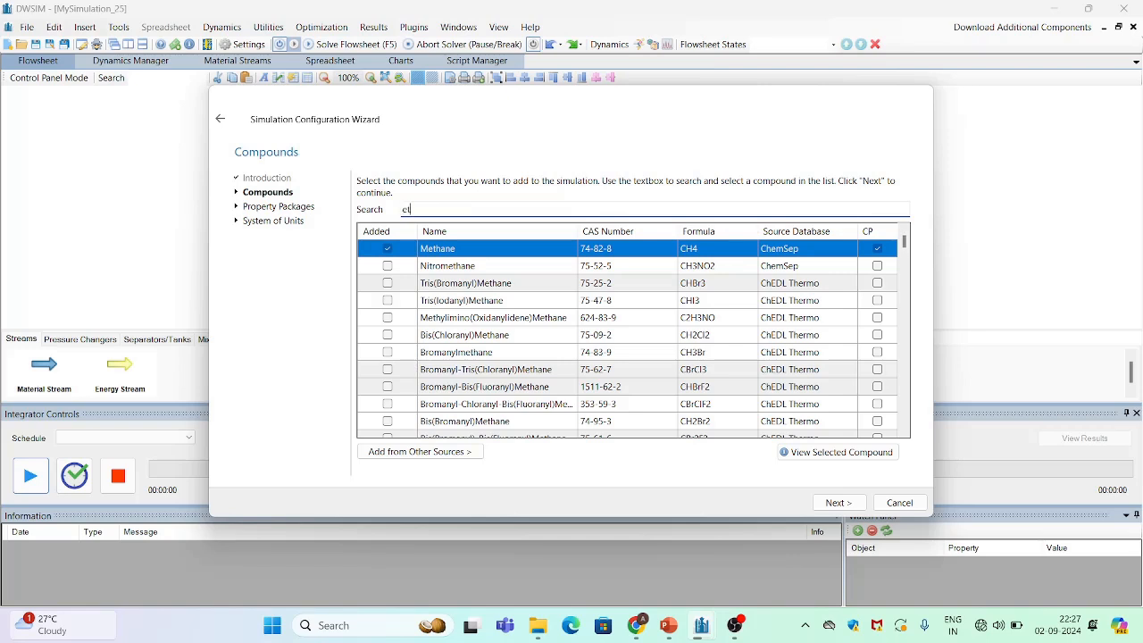
{"action": "type", "text": "ethane"}
{"action": "left_click", "coordinate": [389, 253]}
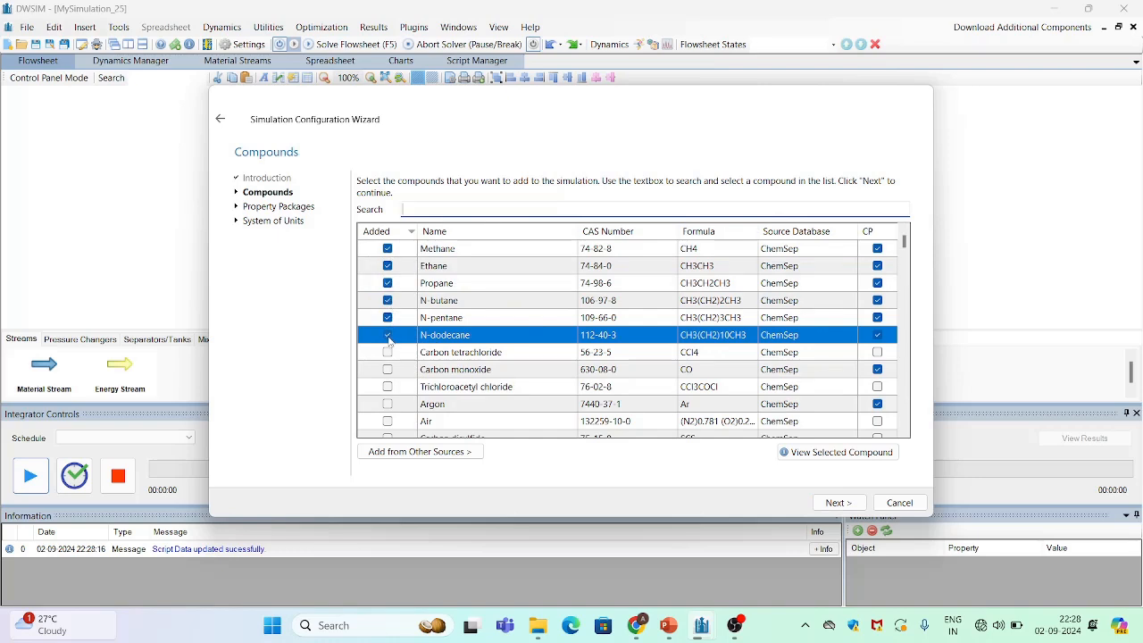
Proceed to property packages and add the Peng-Robinson (PR) package
{"action": "left_click", "coordinate": [837, 503]}
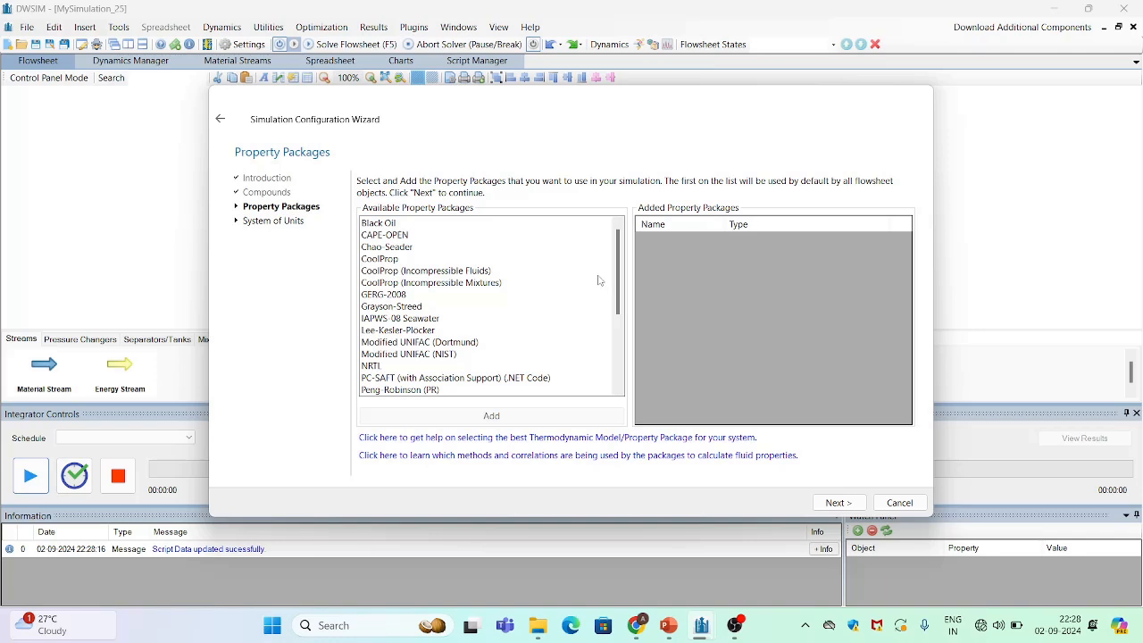
{"action": "scroll", "coordinate": [618, 293], "scroll_direction": "down", "scroll_amount": 1}
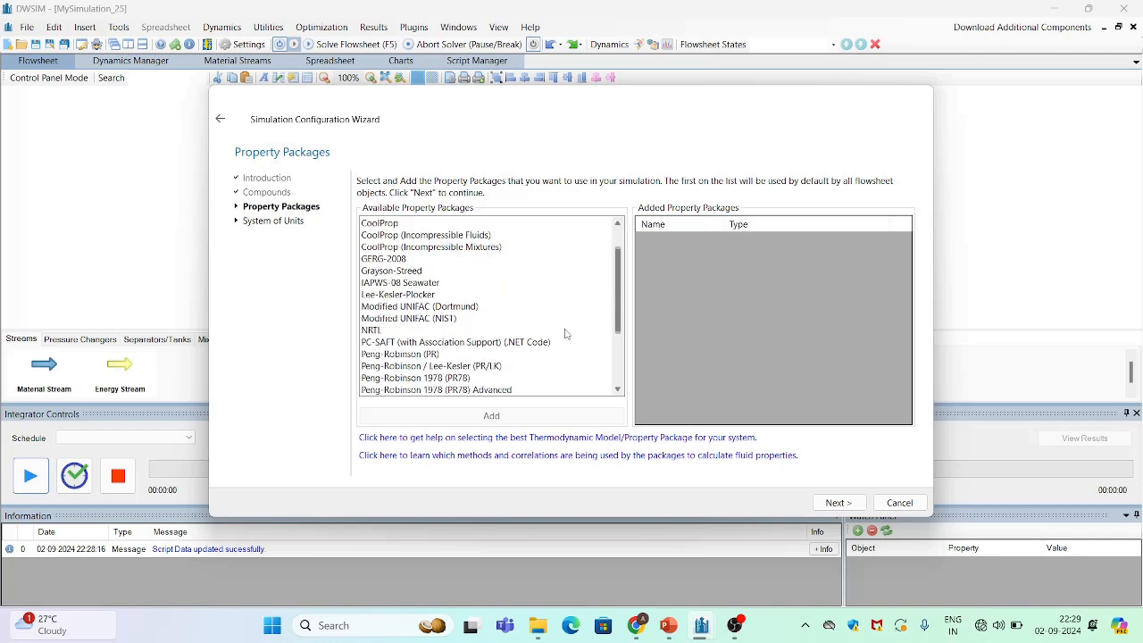
{"action": "double_click", "coordinate": [425, 355]}
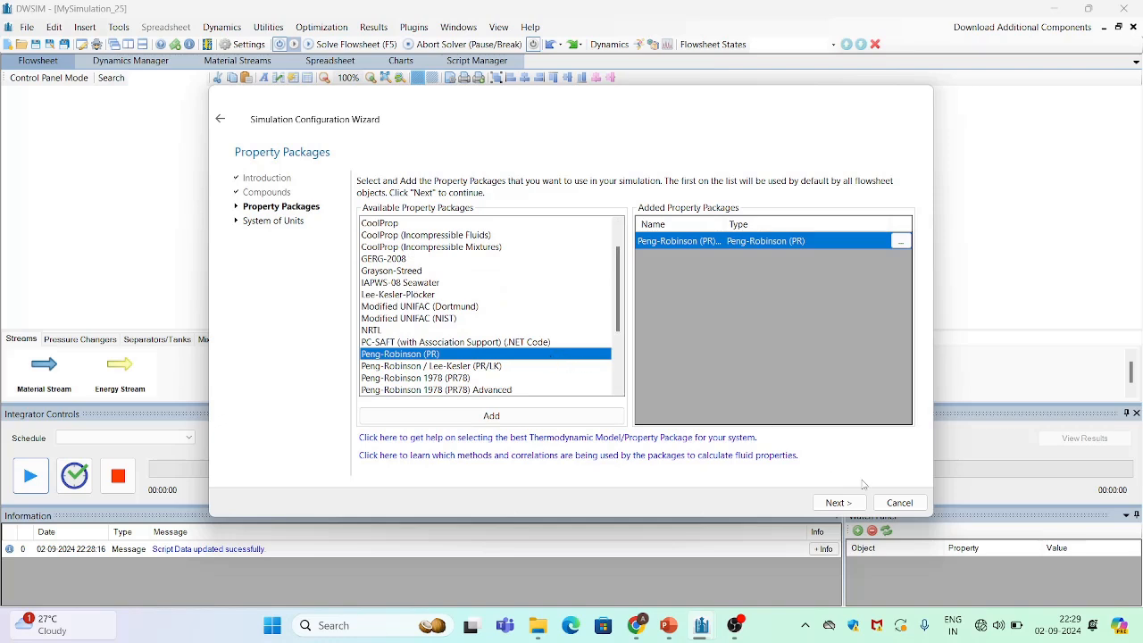
Choose the C5 system of units and finish the configuration wizard
{"action": "left_click", "coordinate": [834, 504]}
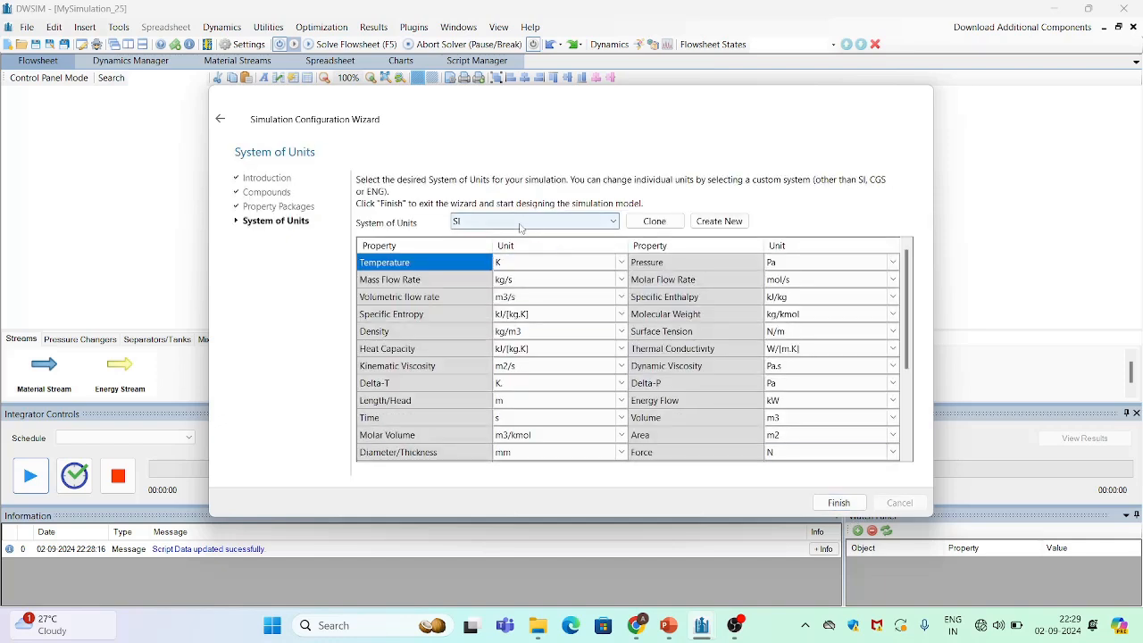
{"action": "left_click", "coordinate": [583, 227]}
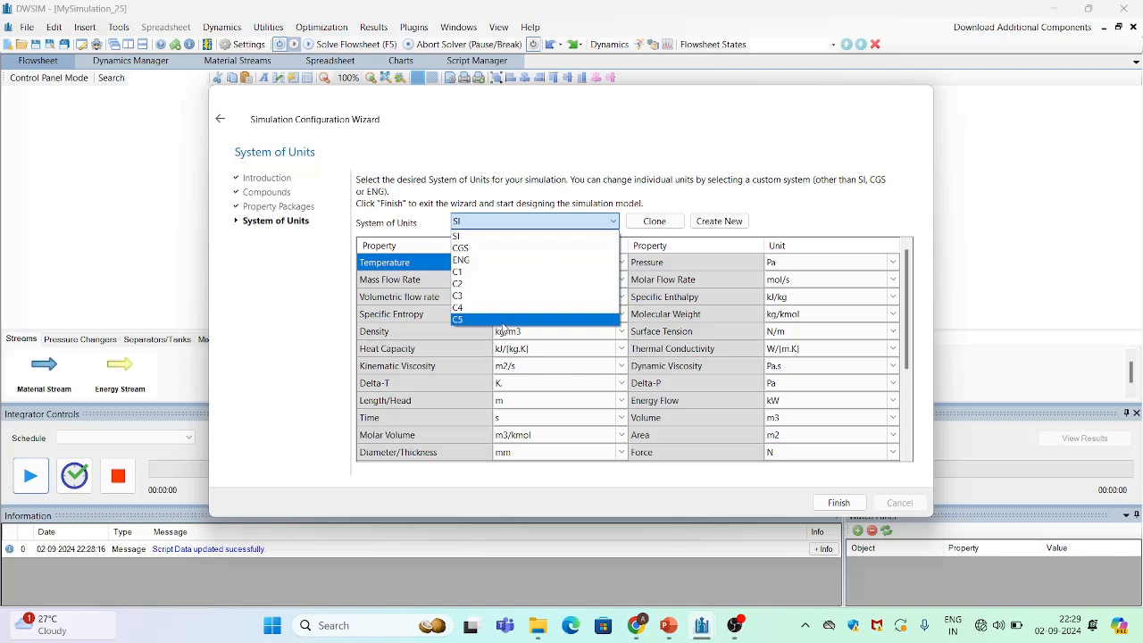
{"action": "left_click", "coordinate": [502, 320]}
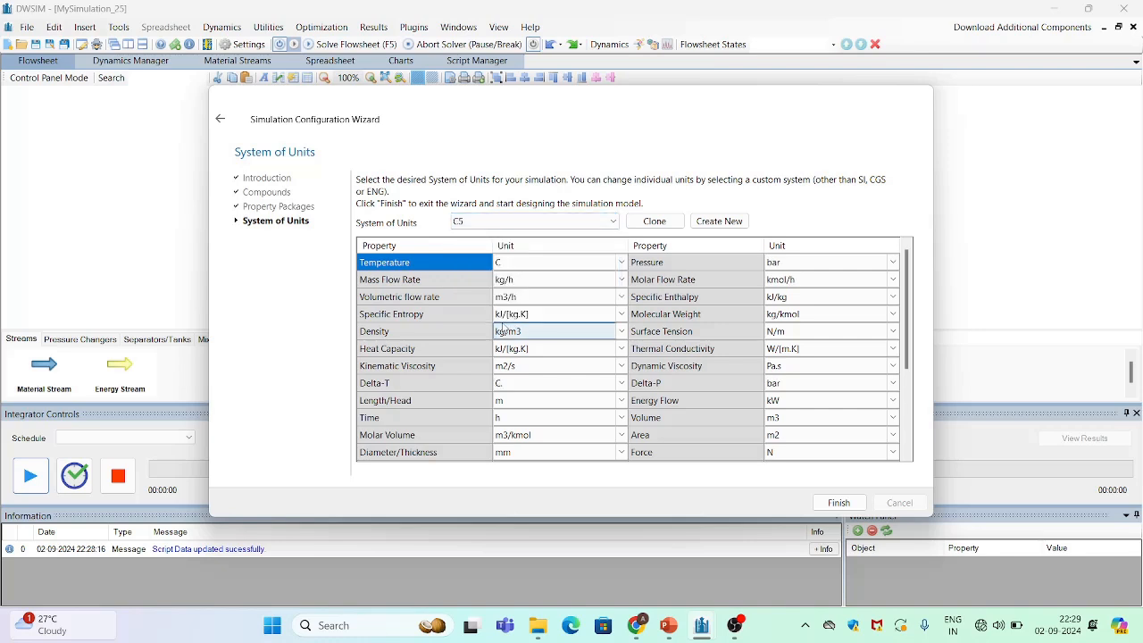
{"action": "left_click", "coordinate": [837, 503]}
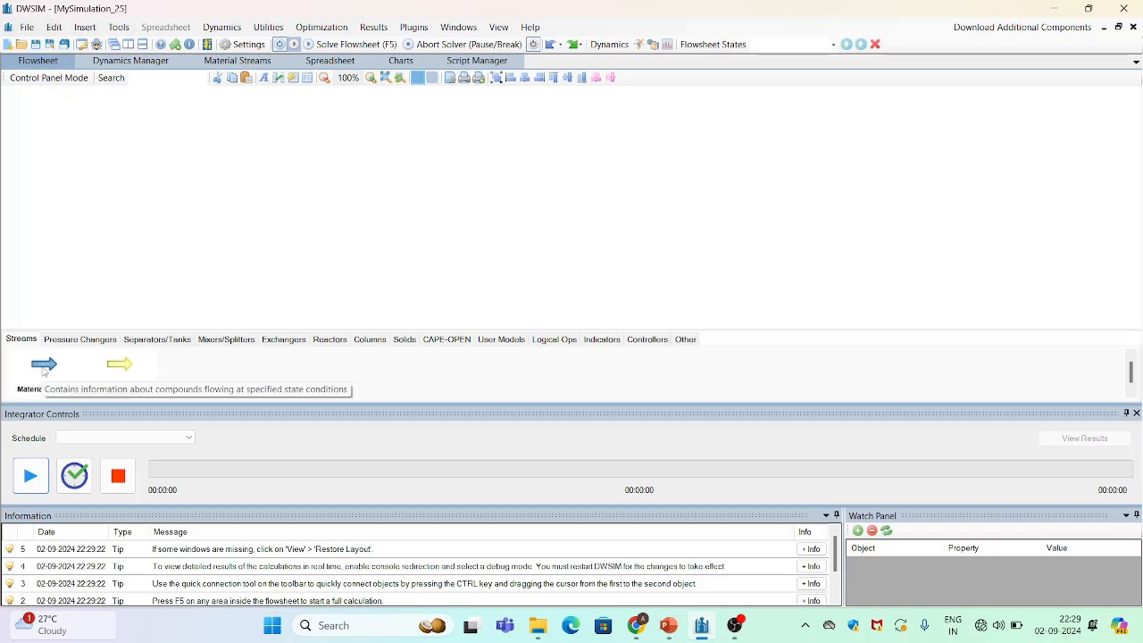
Place two material streams on the flowsheet
{"action": "left_click_drag", "start_coordinate": [43, 370], "coordinate": [172, 135]}
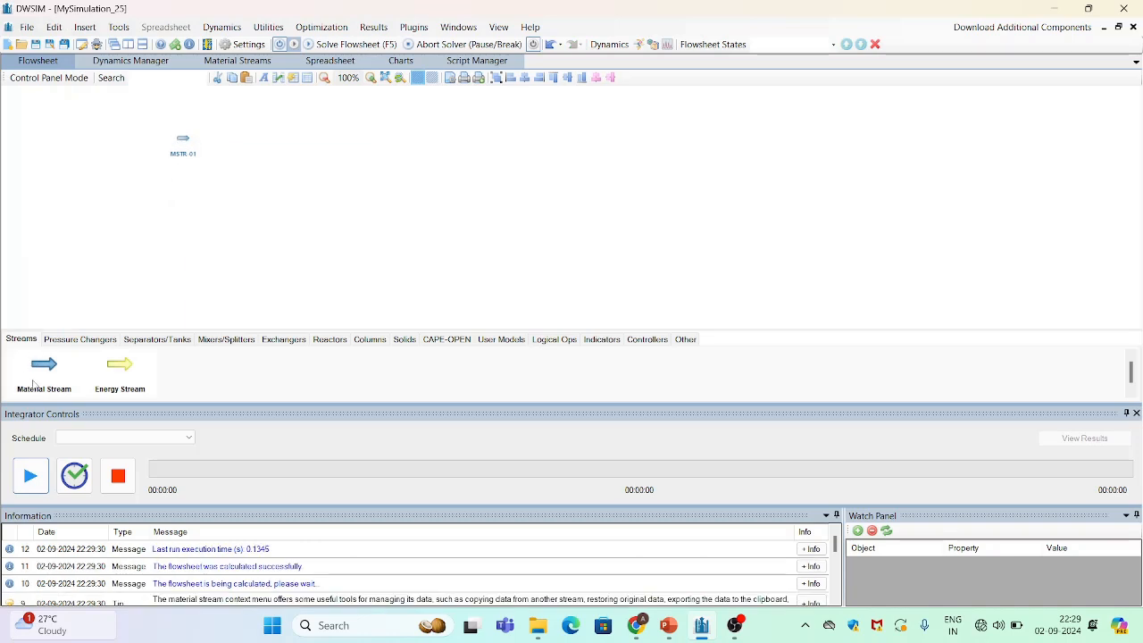
{"action": "left_click_drag", "start_coordinate": [45, 371], "coordinate": [162, 241]}
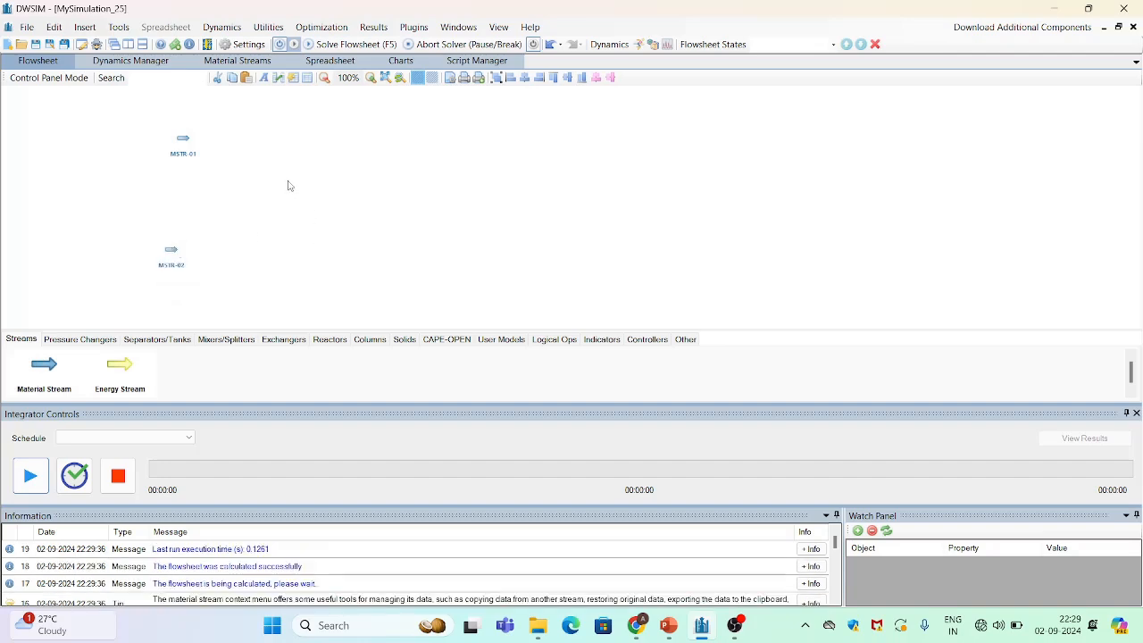
Rename the first material stream to Absorbent oil
{"action": "left_click", "coordinate": [185, 141]}
{"action": "left_click", "coordinate": [141, 111]}
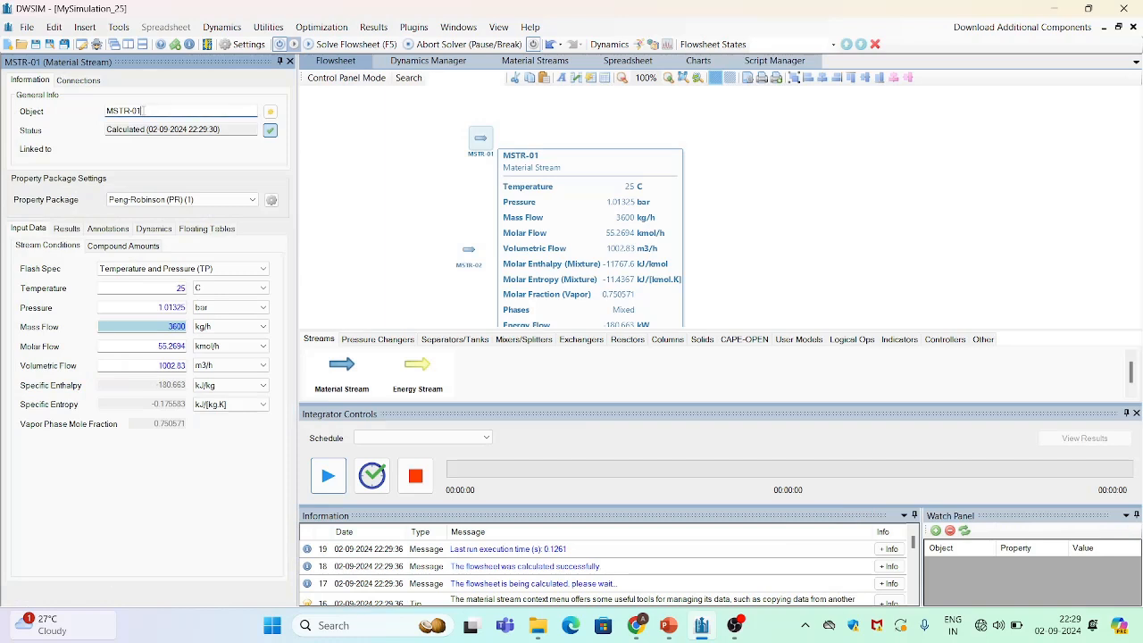
{"action": "key", "text": "BackSpace"}
{"action": "key", "text": "BackSpace"}
{"action": "key", "text": "BackSpace"}
{"action": "key", "text": "BackSpace"}
{"action": "key", "text": "BackSpace"}
{"action": "key", "text": "BackSpace"}
{"action": "key", "text": "BackSpace"}
{"action": "type", "text": "bent oil"}
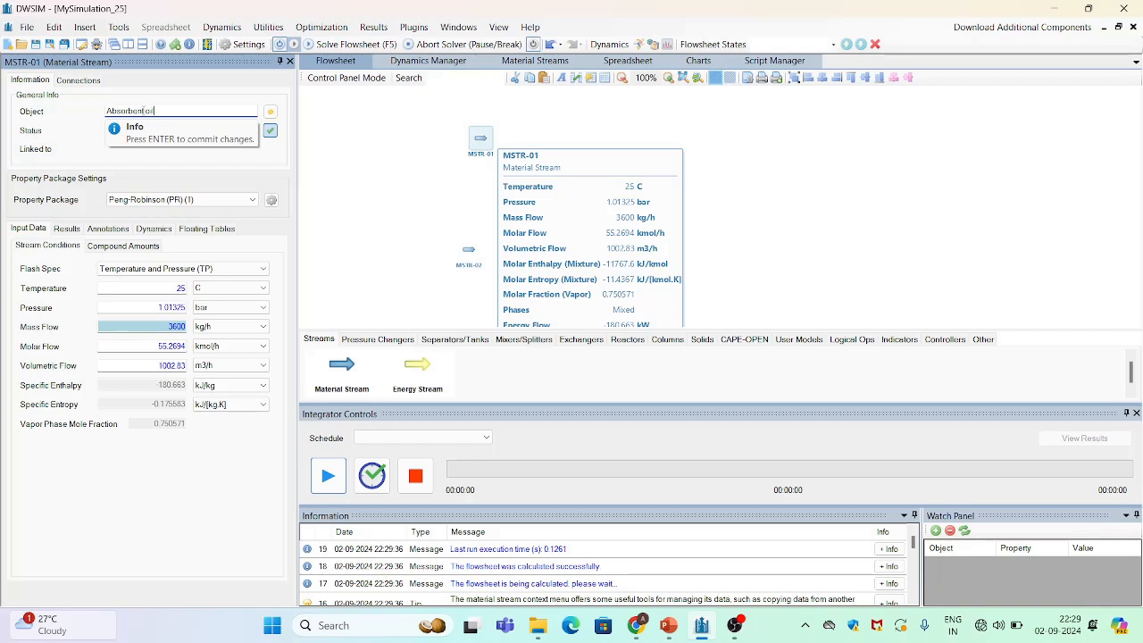
{"action": "key", "text": "Return"}
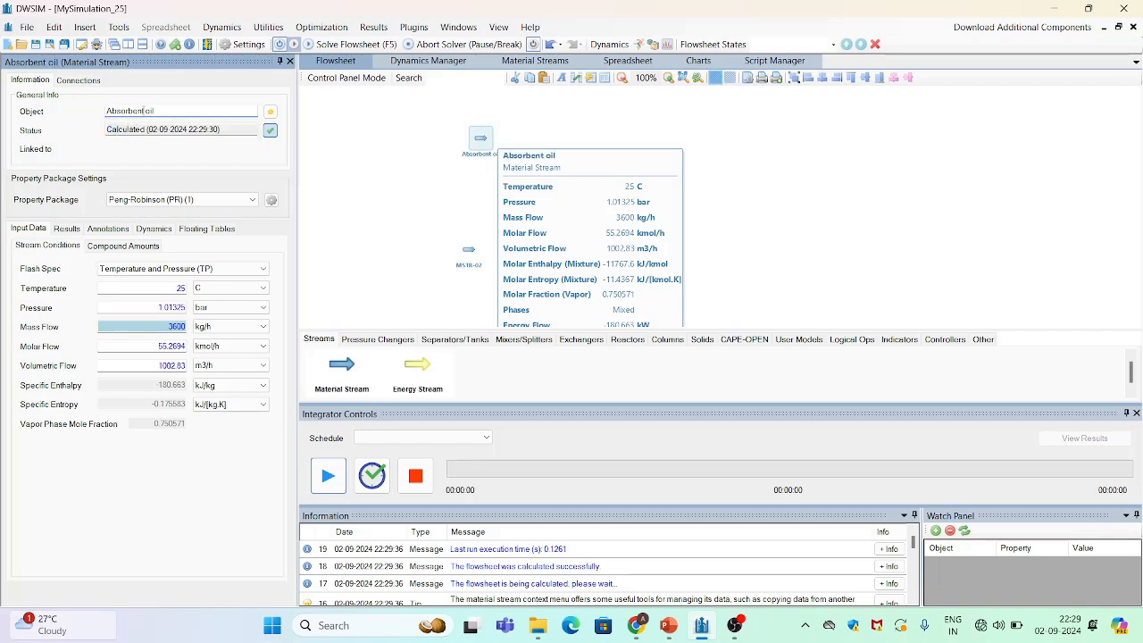
Keep Temperature and Pressure (TP) as the flash specification and set the stream temperature to 32 °C
{"action": "left_click", "coordinate": [176, 202]}
{"action": "left_click", "coordinate": [176, 202]}
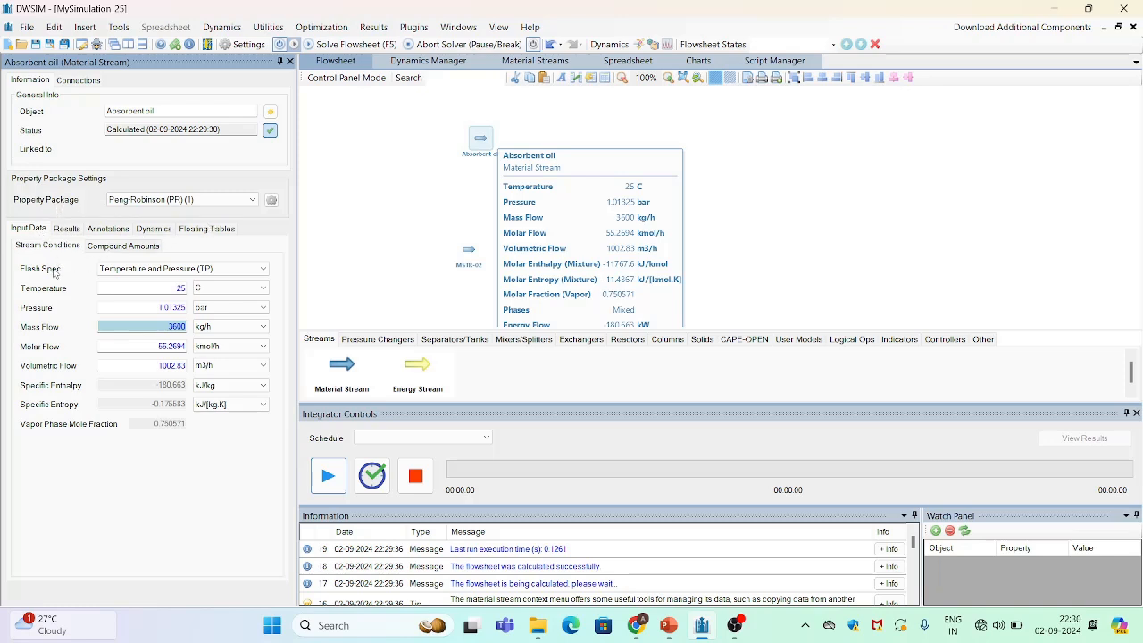
{"action": "left_click", "coordinate": [214, 270]}
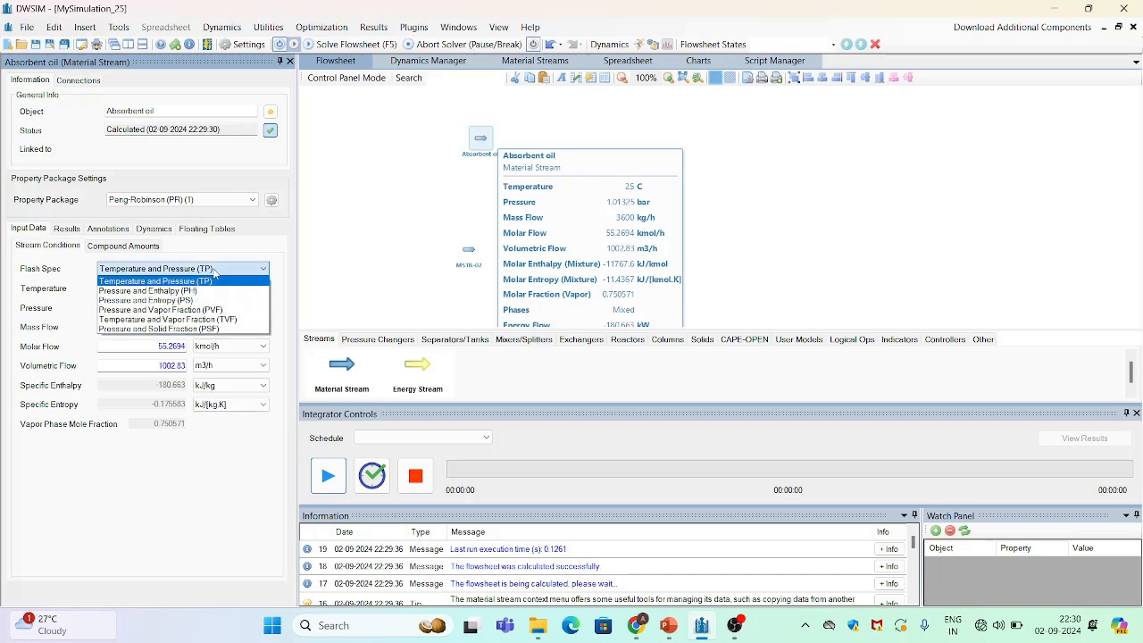
{"action": "left_click", "coordinate": [214, 282]}
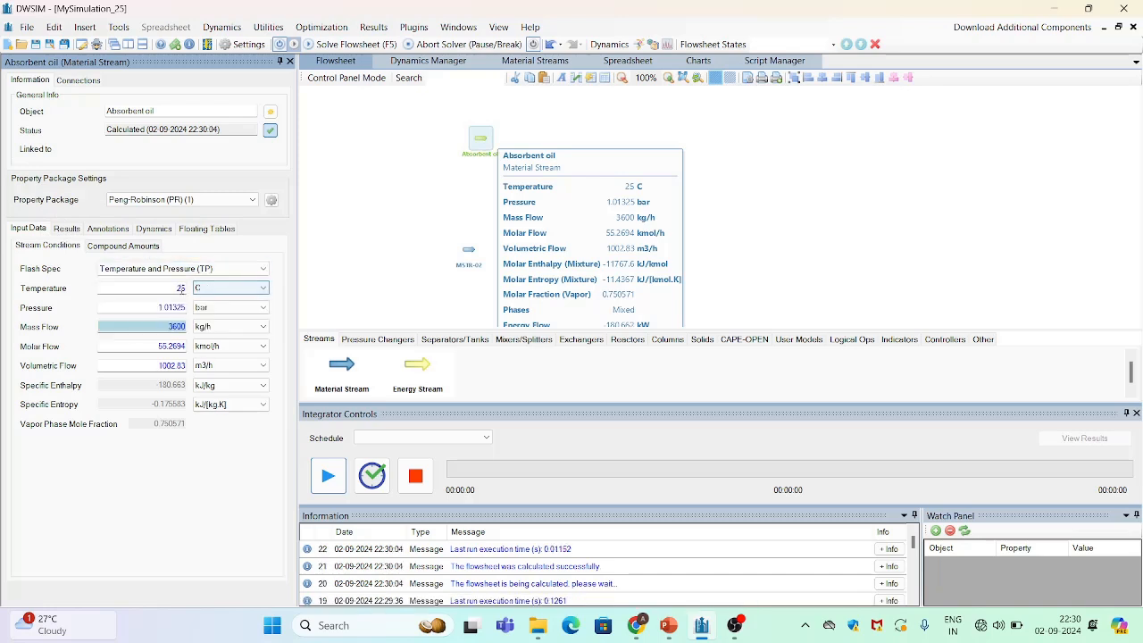
{"action": "double_click", "coordinate": [181, 289]}
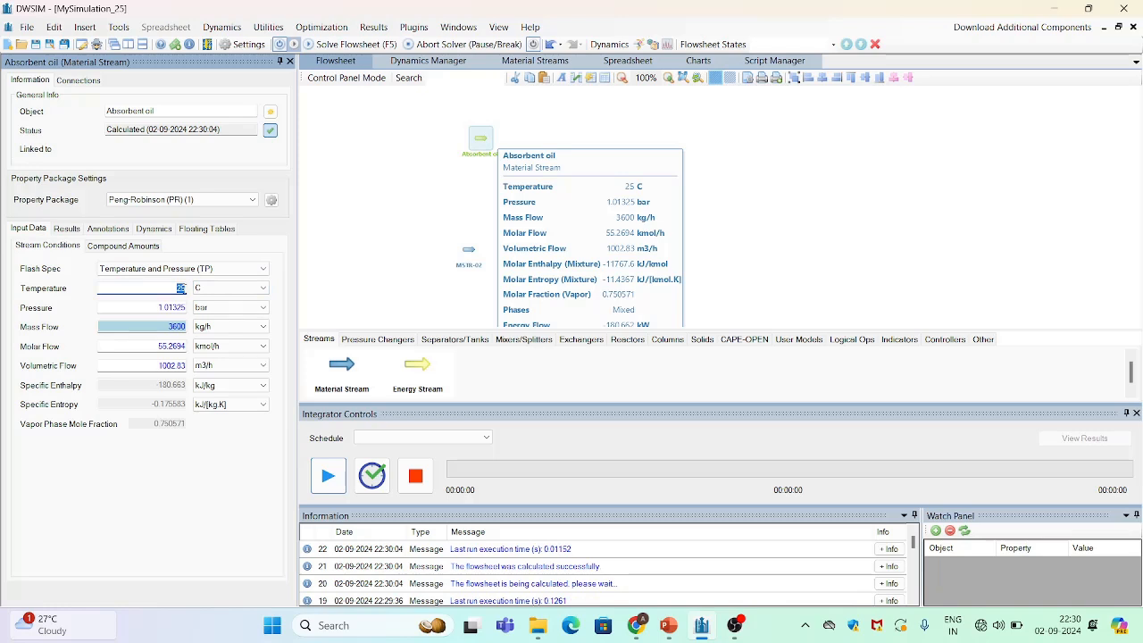
{"action": "type", "text": "3"}
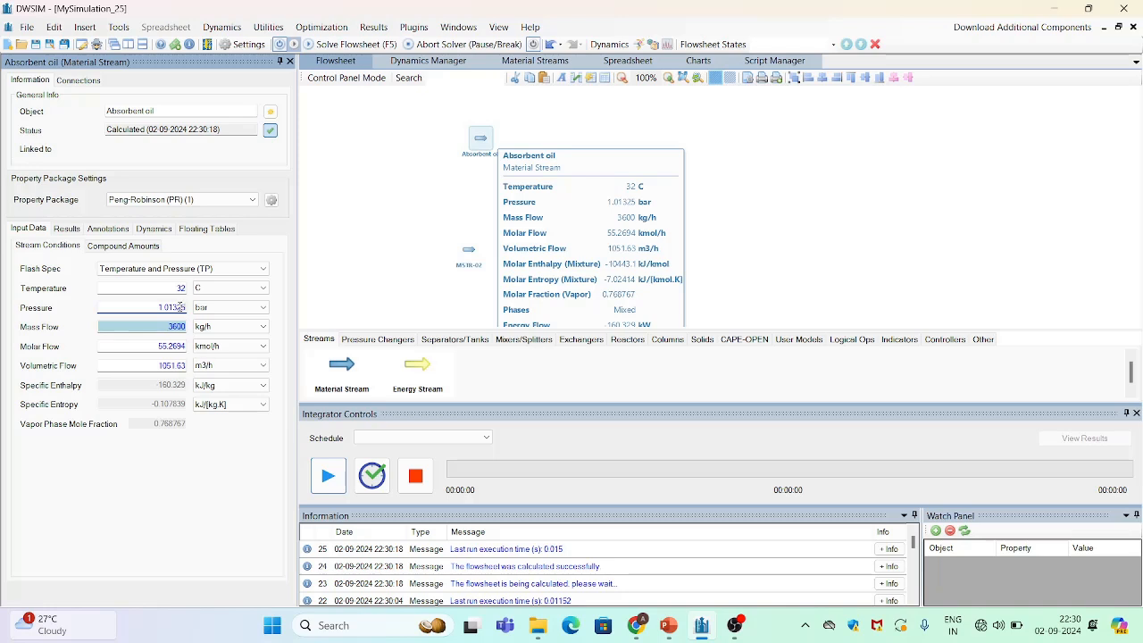
Set the Absorbent oil stream pressure to 28 bar
{"action": "key", "text": "BackSpace"}
{"action": "key", "text": "BackSpace"}
{"action": "key", "text": "BackSpace"}
{"action": "key", "text": "BackSpace"}
{"action": "key", "text": "Return"}
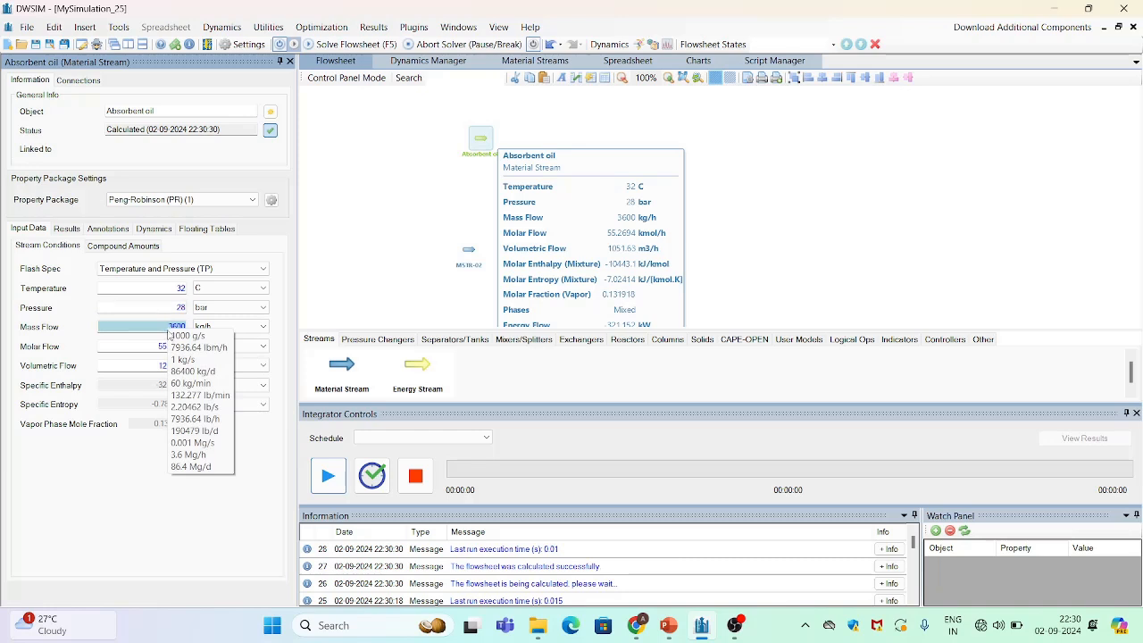
Set the Absorbent oil mass flow to 12750 kg/h
{"action": "double_click", "coordinate": [168, 327]}
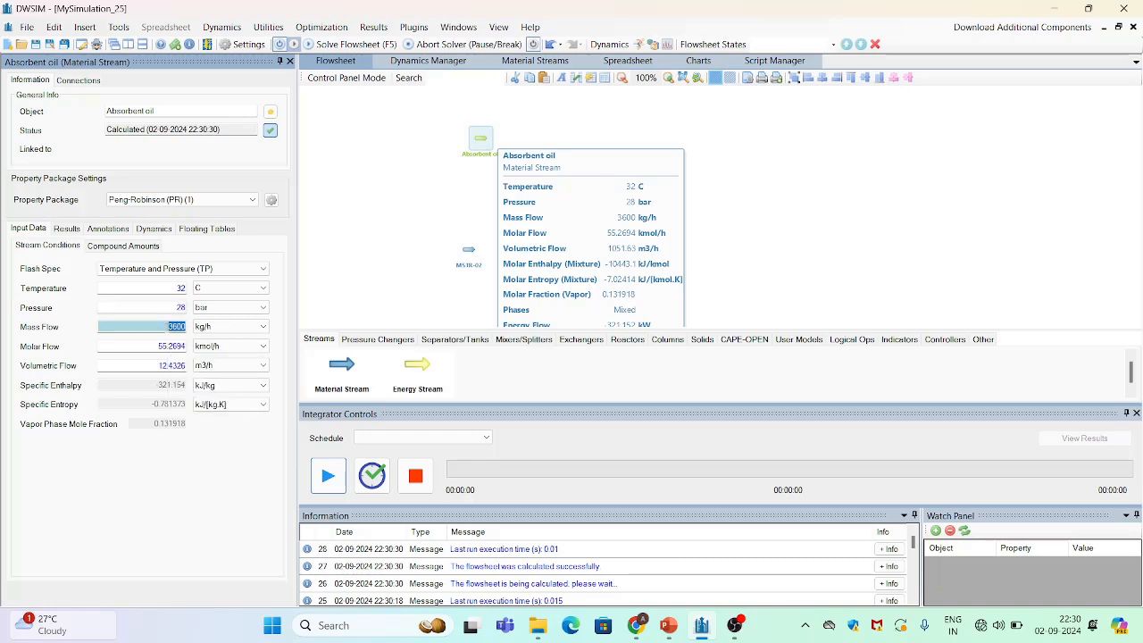
{"action": "type", "text": "12750"}
{"action": "key", "text": "Return"}
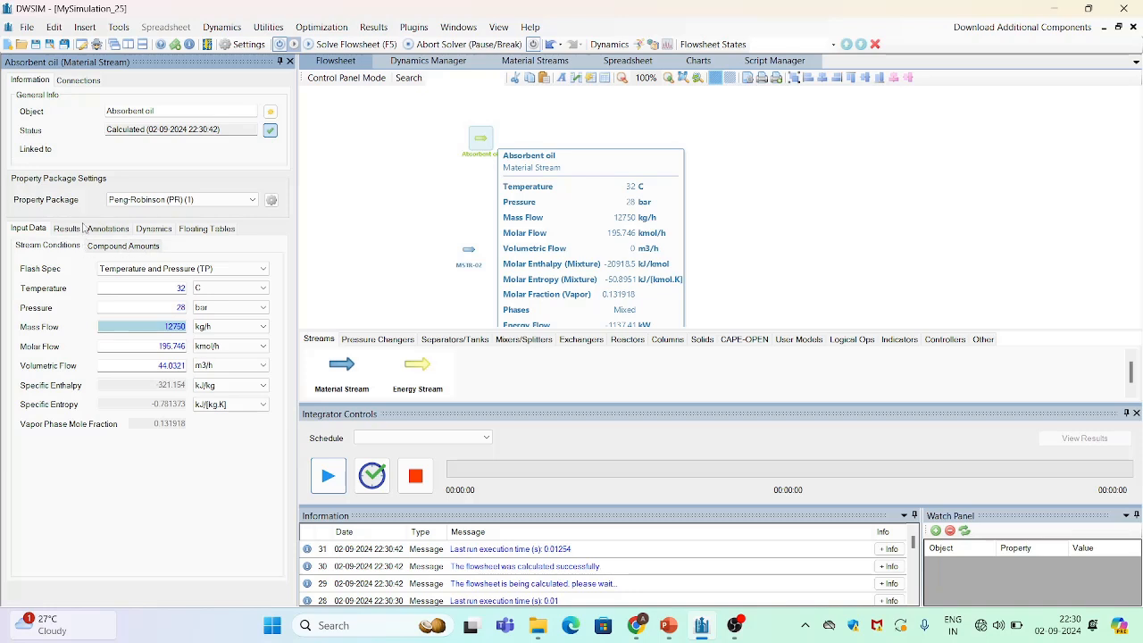
In compound amounts on a Mole Fractions basis, set methane, ethane, propane, n-butane and n-pentane to 0
{"action": "left_click", "coordinate": [119, 248]}
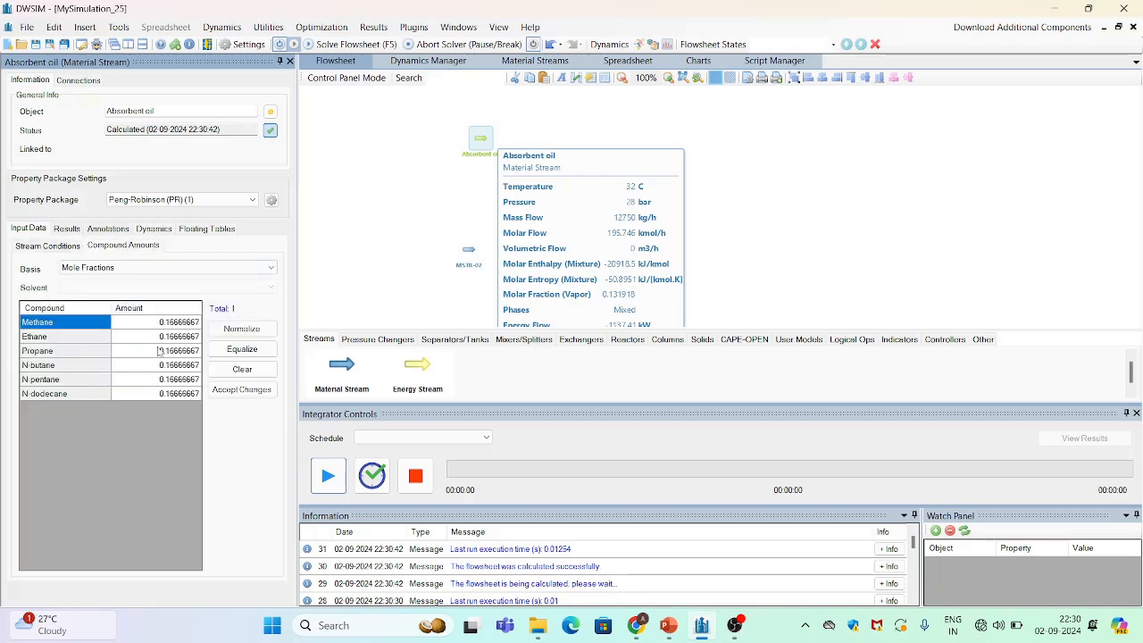
{"action": "left_click", "coordinate": [205, 268]}
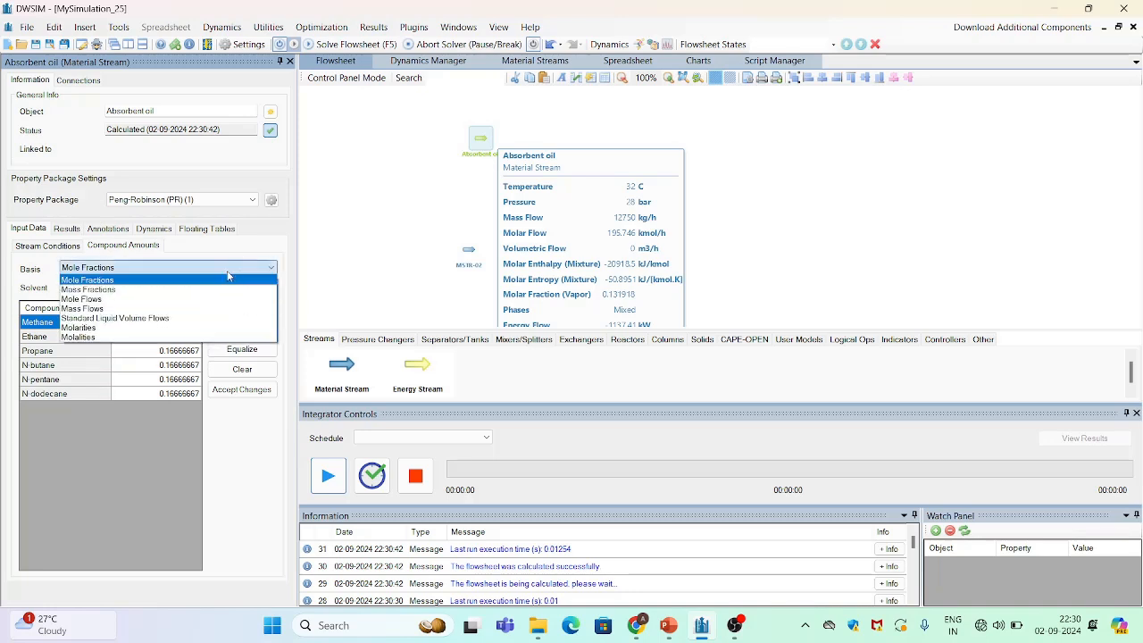
{"action": "left_click", "coordinate": [208, 280]}
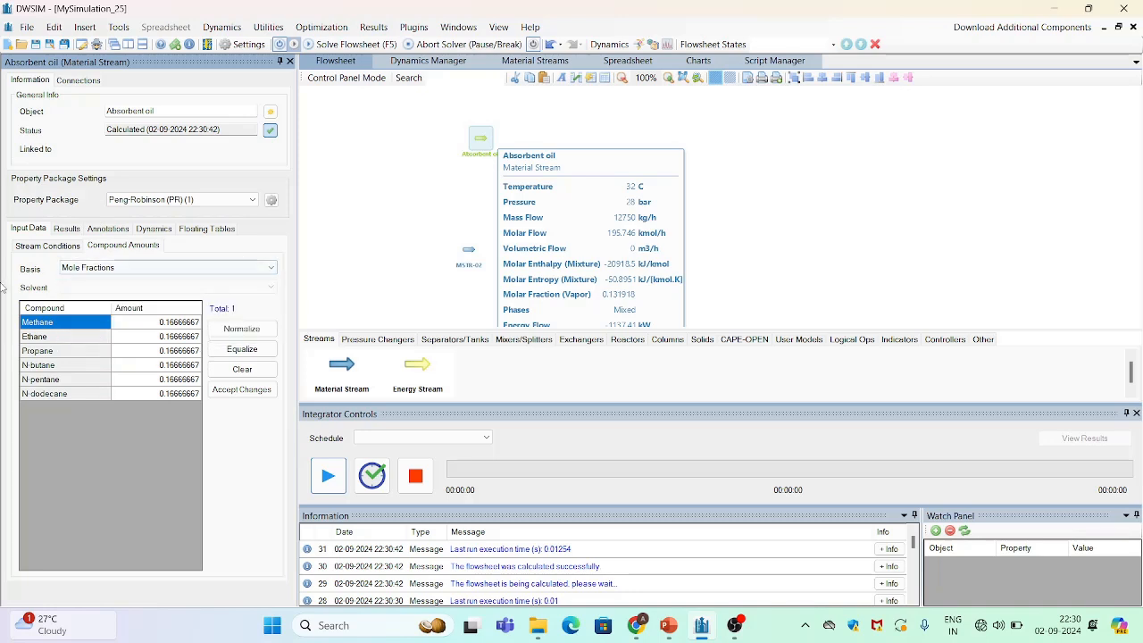
{"action": "left_click", "coordinate": [186, 323]}
{"action": "type", "text": "0"}
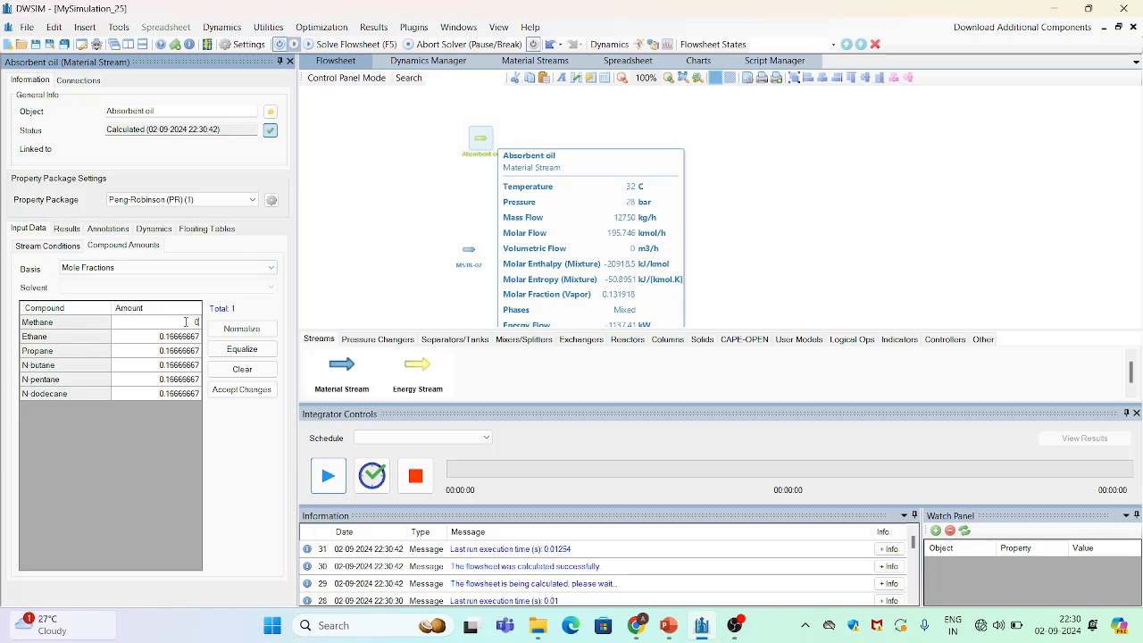
{"action": "key", "text": "Return"}
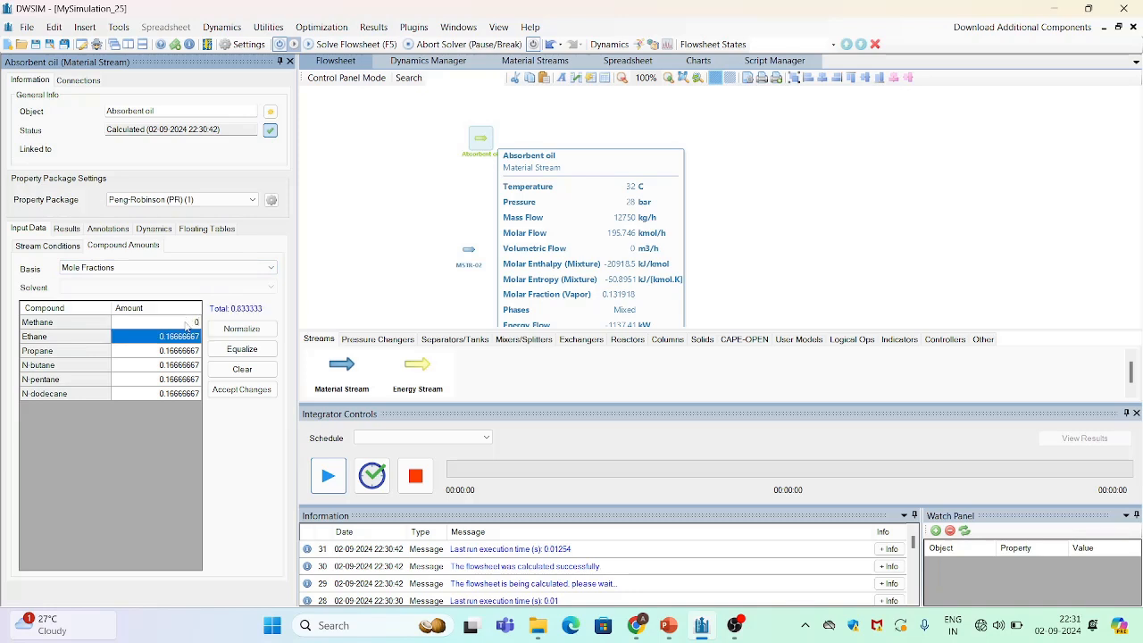
{"action": "type", "text": "0"}
{"action": "key", "text": "Return"}
{"action": "type", "text": "0"}
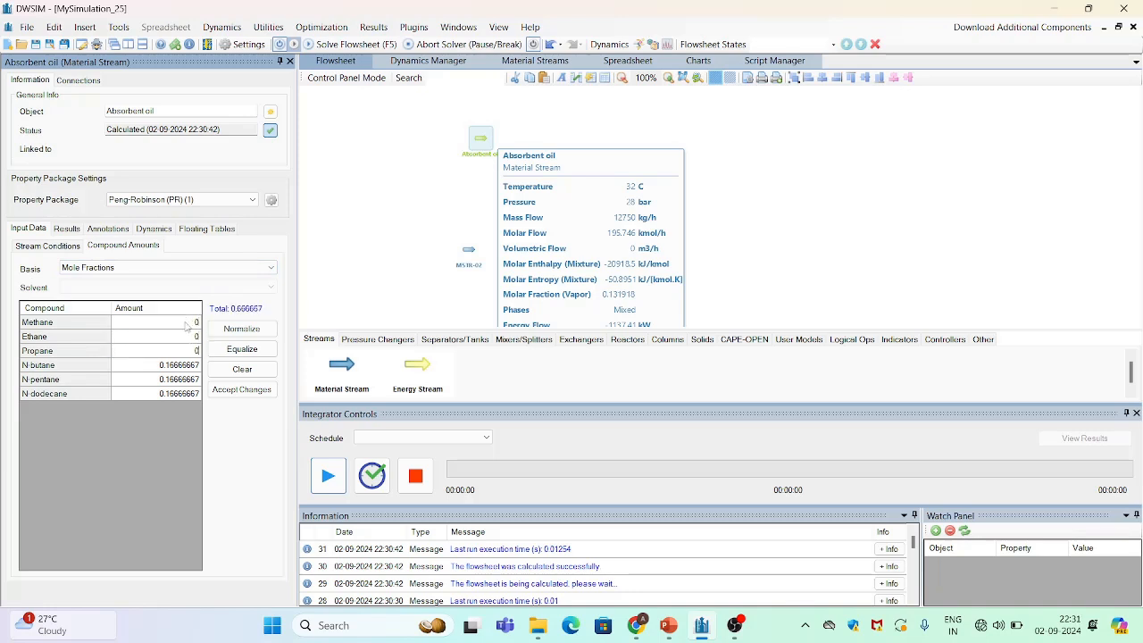
{"action": "key", "text": "Return"}
{"action": "type", "text": "0"}
{"action": "key", "text": "Return"}
{"action": "type", "text": "0"}
Set the N-dodecane mole fraction to 1 and accept the composition changes
{"action": "left_click", "coordinate": [191, 395]}
{"action": "type", "text": "1"}
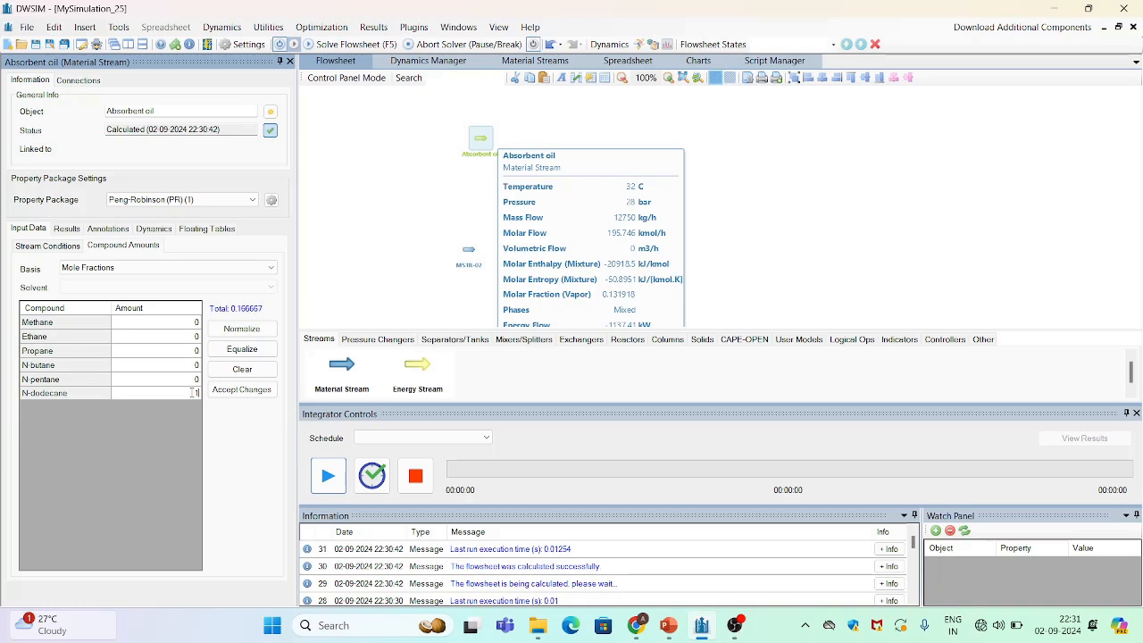
{"action": "left_click", "coordinate": [245, 393]}
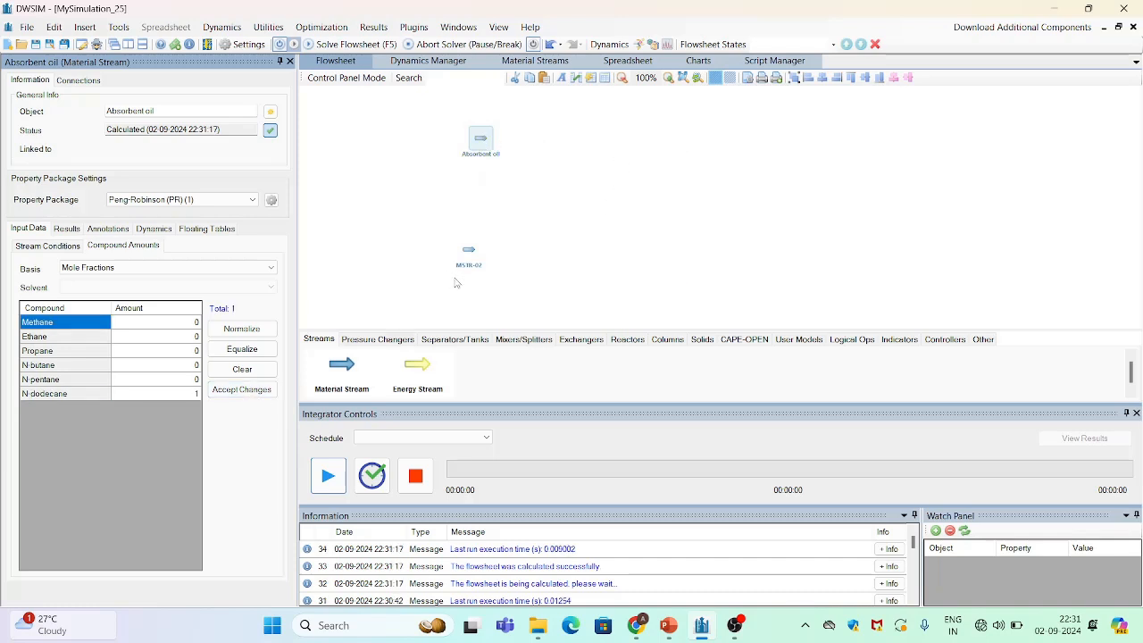
Rename the second material stream to "feed gas"
{"action": "mouse_move", "coordinate": [467, 256]}
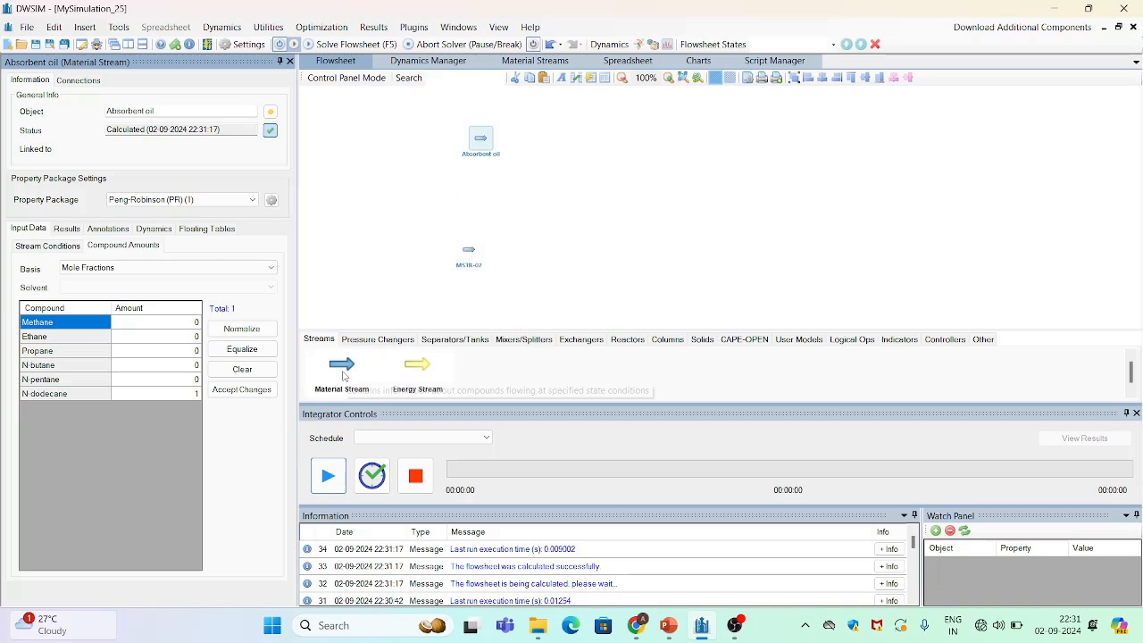
{"action": "left_click", "coordinate": [470, 255]}
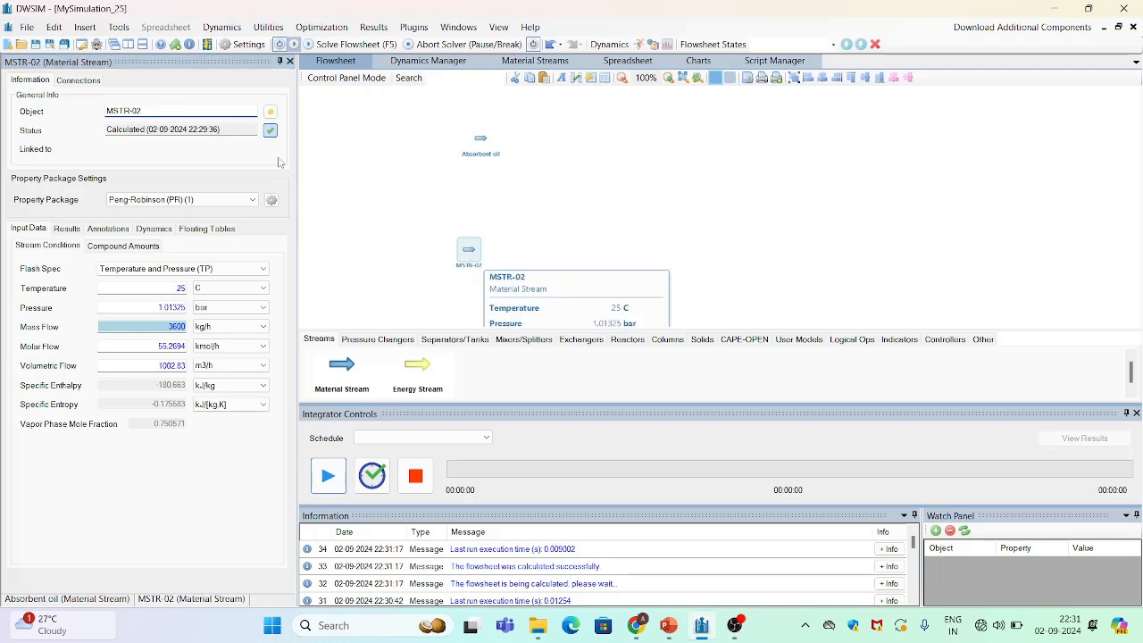
{"action": "double_click", "coordinate": [168, 106]}
{"action": "left_click", "coordinate": [168, 106]}
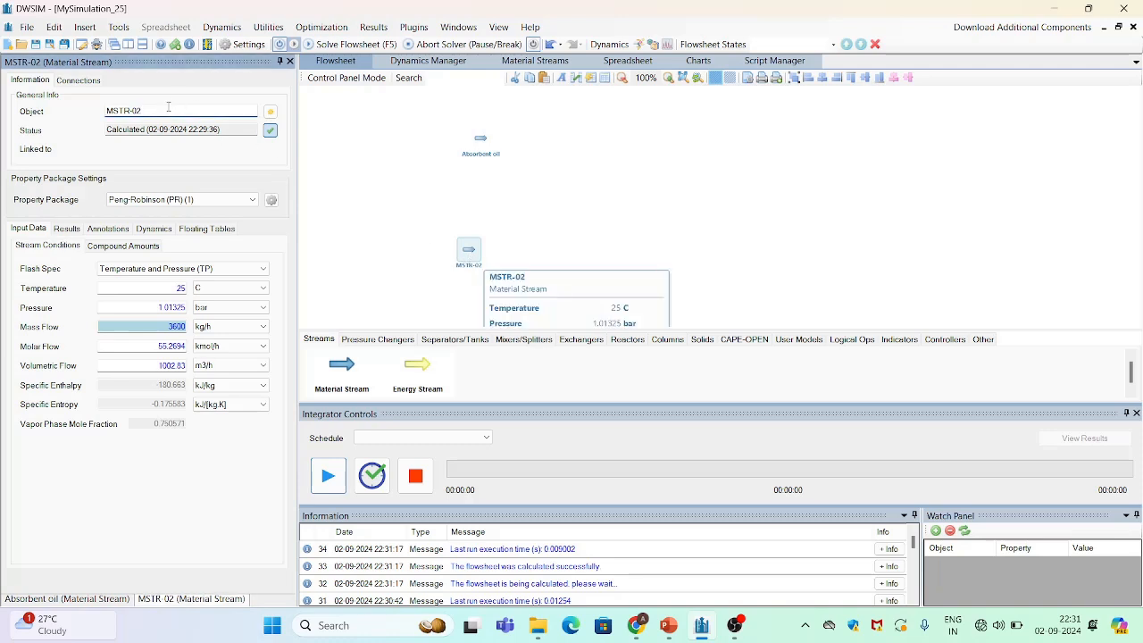
{"action": "key", "text": "BackSpace"}
{"action": "key", "text": "BackSpace"}
{"action": "key", "text": "BackSpace"}
{"action": "key", "text": "BackSpace"}
{"action": "key", "text": "BackSpace"}
{"action": "key", "text": "BackSpace"}
{"action": "key", "text": "BackSpace"}
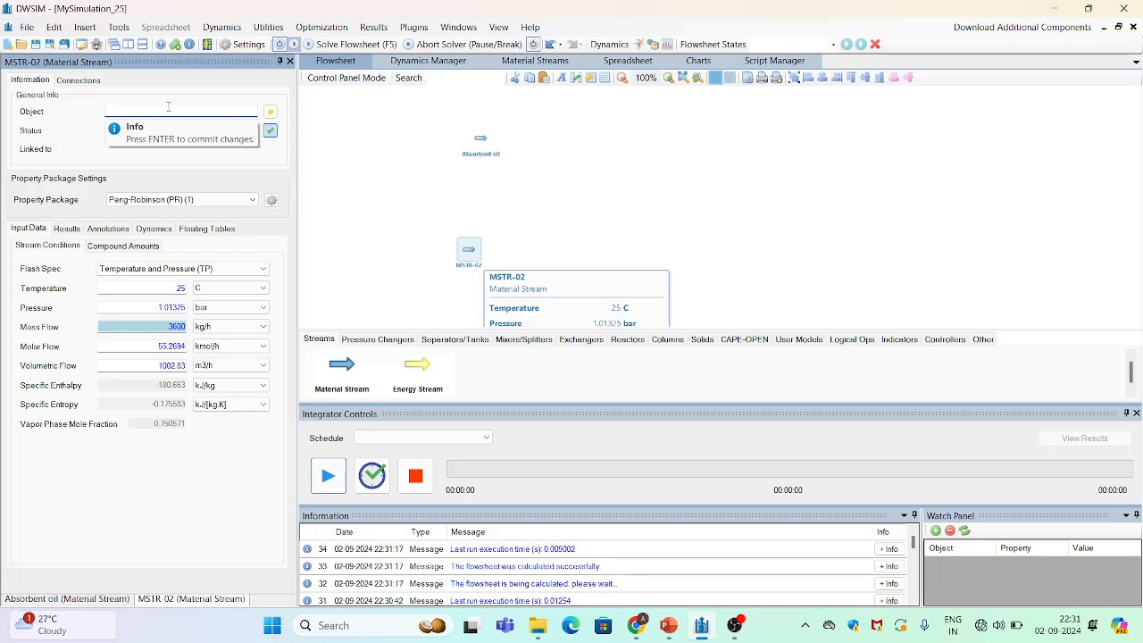
{"action": "type", "text": "los"}
{"action": "type", "text": "d ga"}
{"action": "type", "text": "s"}
{"action": "key", "text": "Return"}
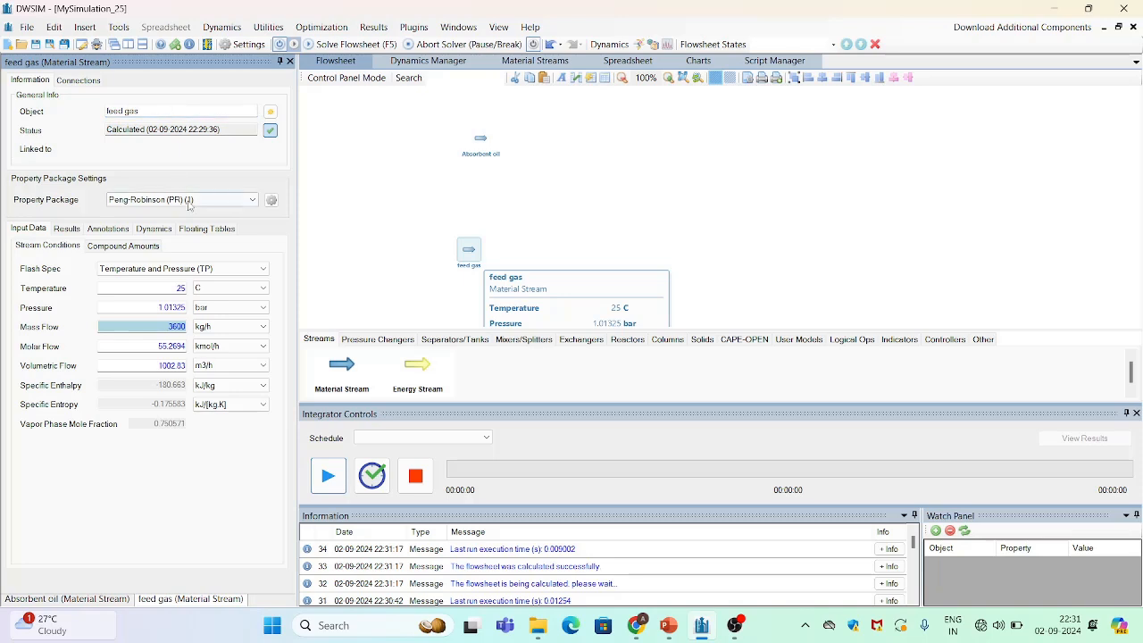
Set the feed gas temperature to 41 °C
{"action": "left_click", "coordinate": [191, 202]}
{"action": "double_click", "coordinate": [181, 289]}
{"action": "type", "text": "41"}
{"action": "key", "text": "Return"}
Set the feed gas pressure to 28 bar
{"action": "left_click", "coordinate": [175, 304]}
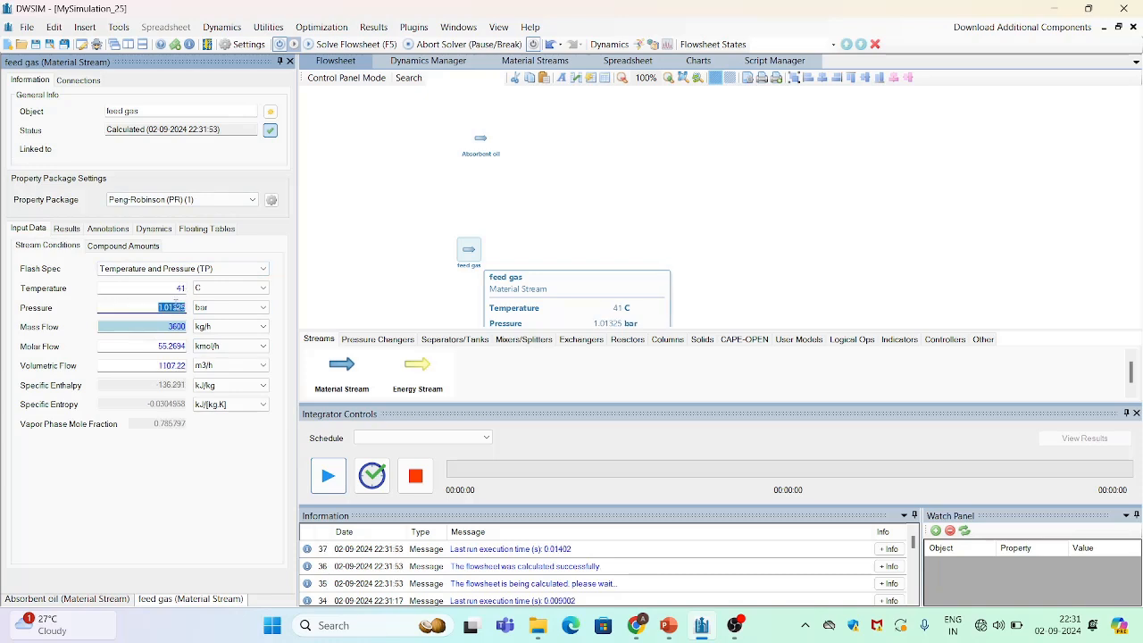
{"action": "type", "text": "28"}
{"action": "key", "text": "Return"}
Set the feed gas mass flow to 11840 kg/h
{"action": "left_click", "coordinate": [154, 327]}
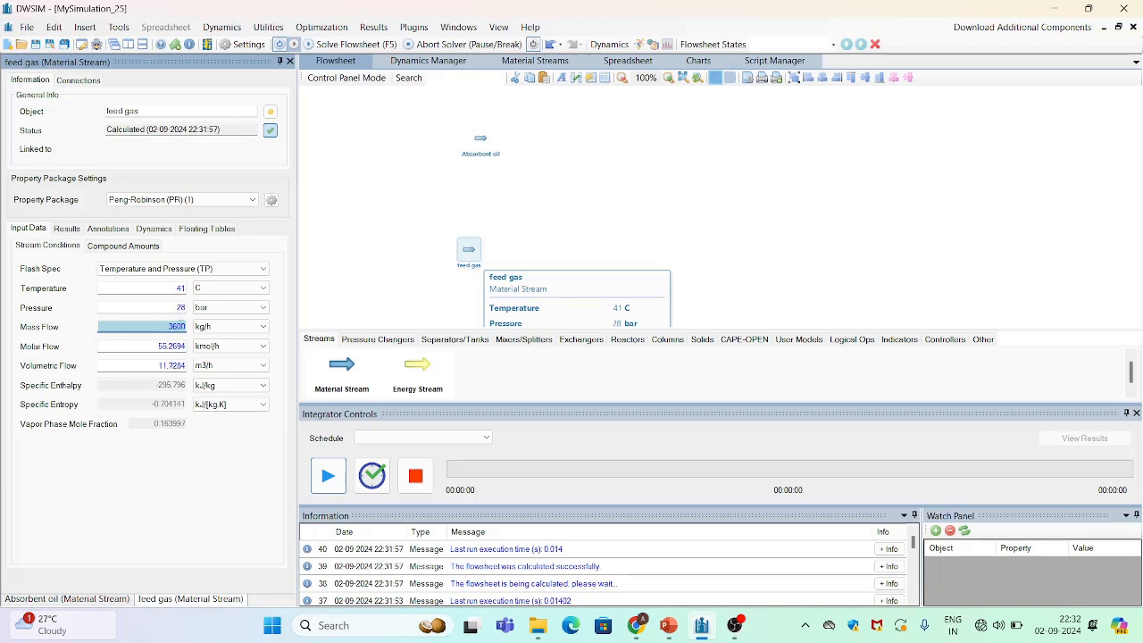
{"action": "type", "text": "11840"}
{"action": "key", "text": "Return"}
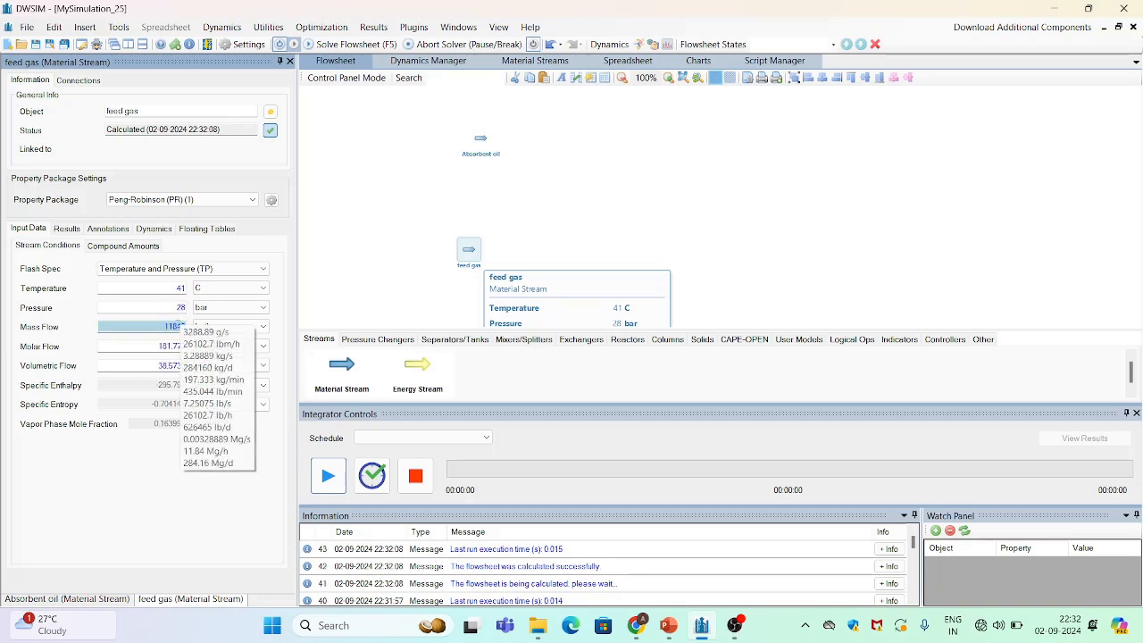
In the feed gas compound amounts as mole fractions, set methane to 0.2 and ethane to 0.4625
{"action": "left_click", "coordinate": [134, 248]}
{"action": "left_click", "coordinate": [176, 325]}
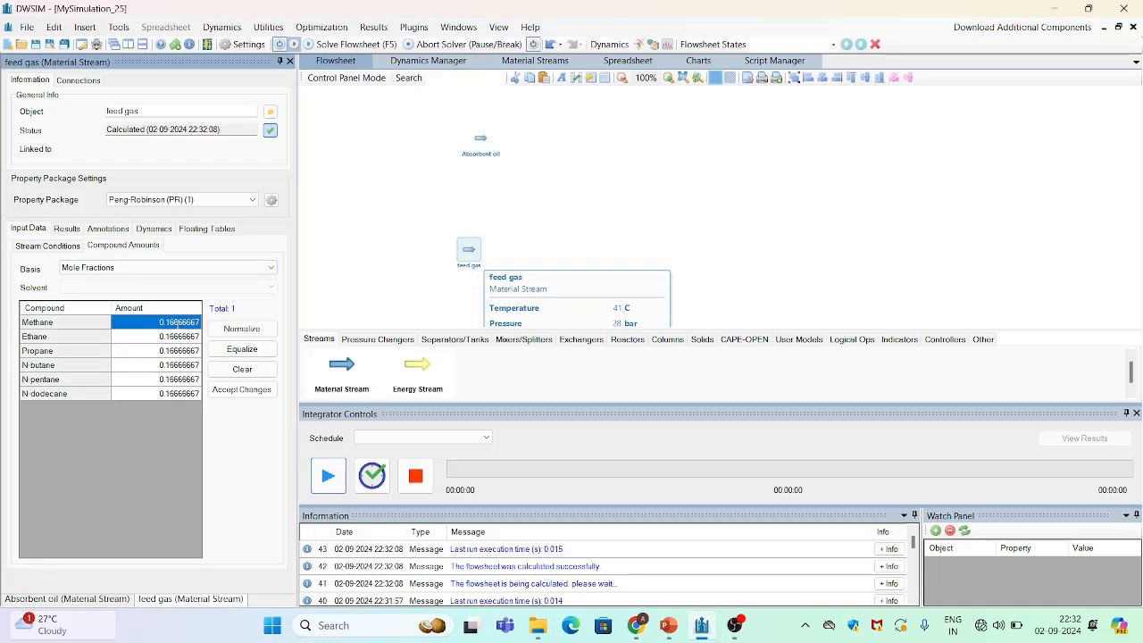
{"action": "type", "text": "0.2"}
{"action": "key", "text": "Return"}
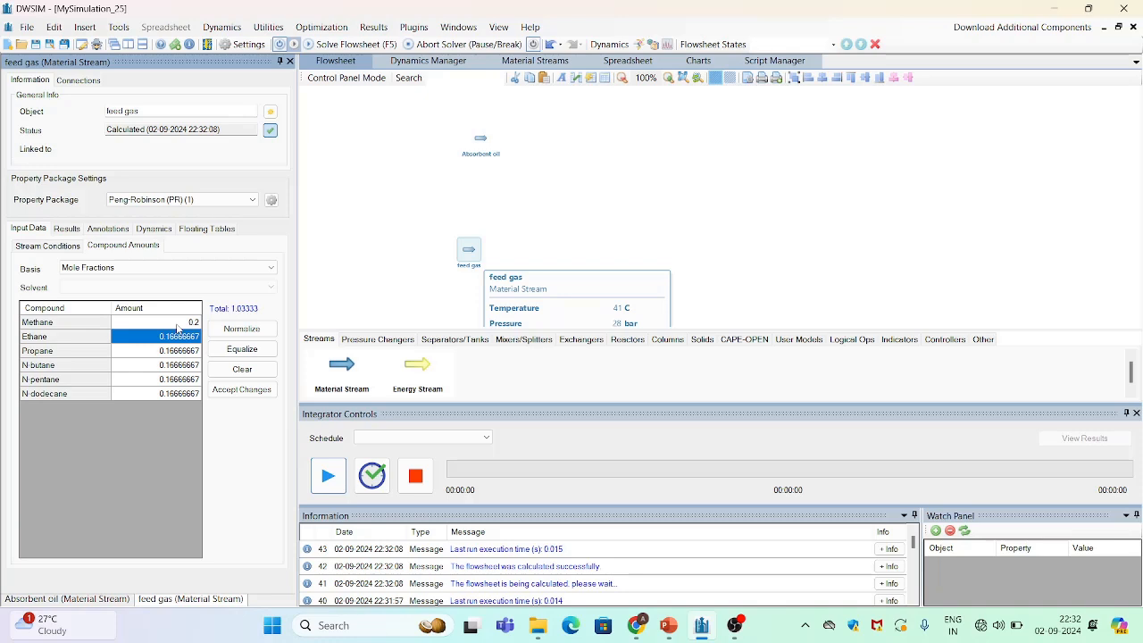
{"action": "type", "text": "0"}
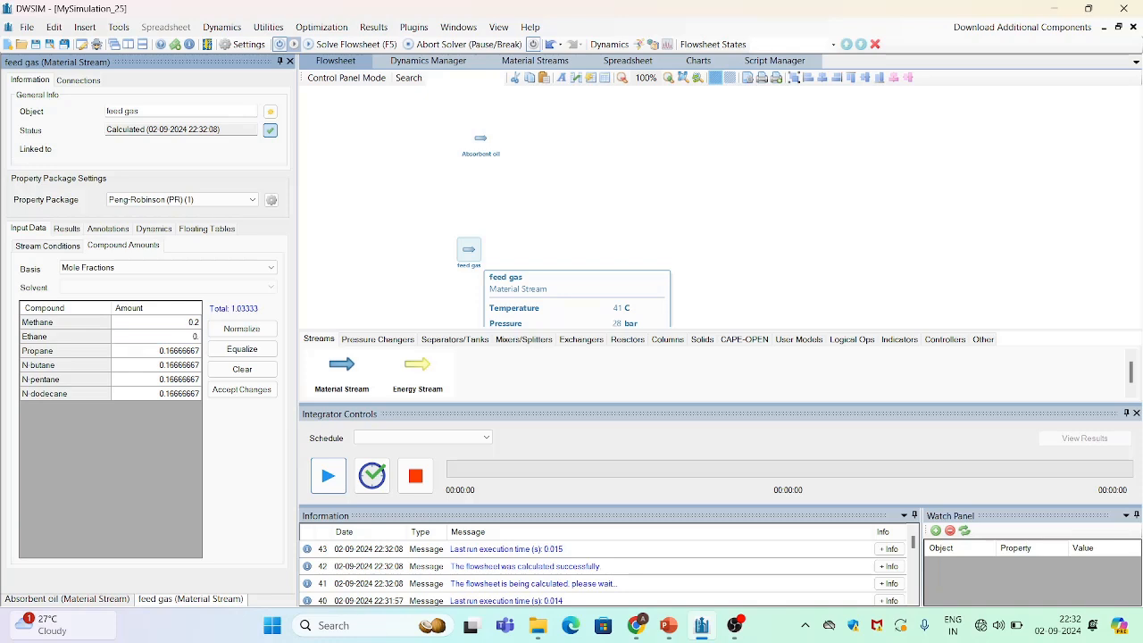
{"action": "type", "text": ".4625"}
{"action": "key", "text": "Return"}
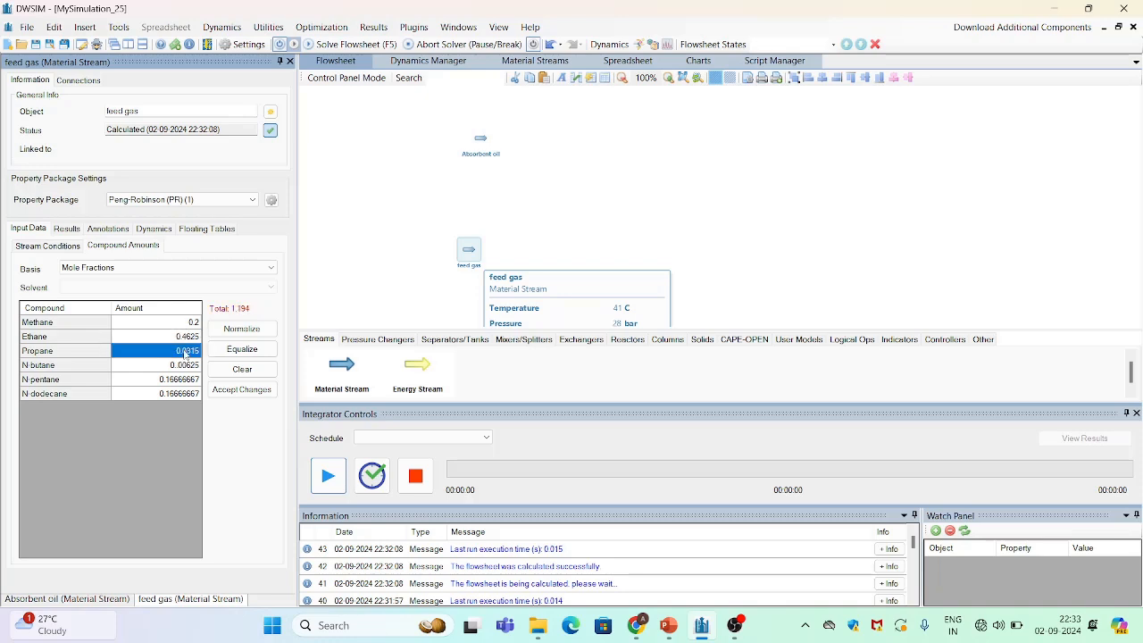
Set the propane mole fraction to 0.3 and the n-butane mole fraction to 0.0315
{"action": "type", "text": "0"}
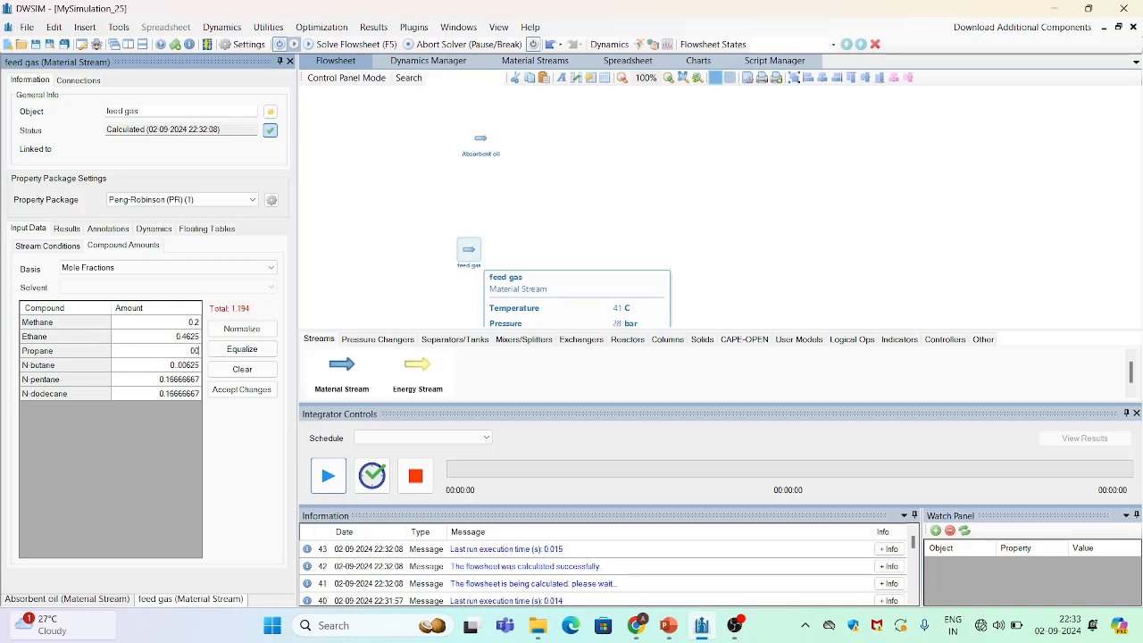
{"action": "type", "text": ".3"}
{"action": "key", "text": "Return"}
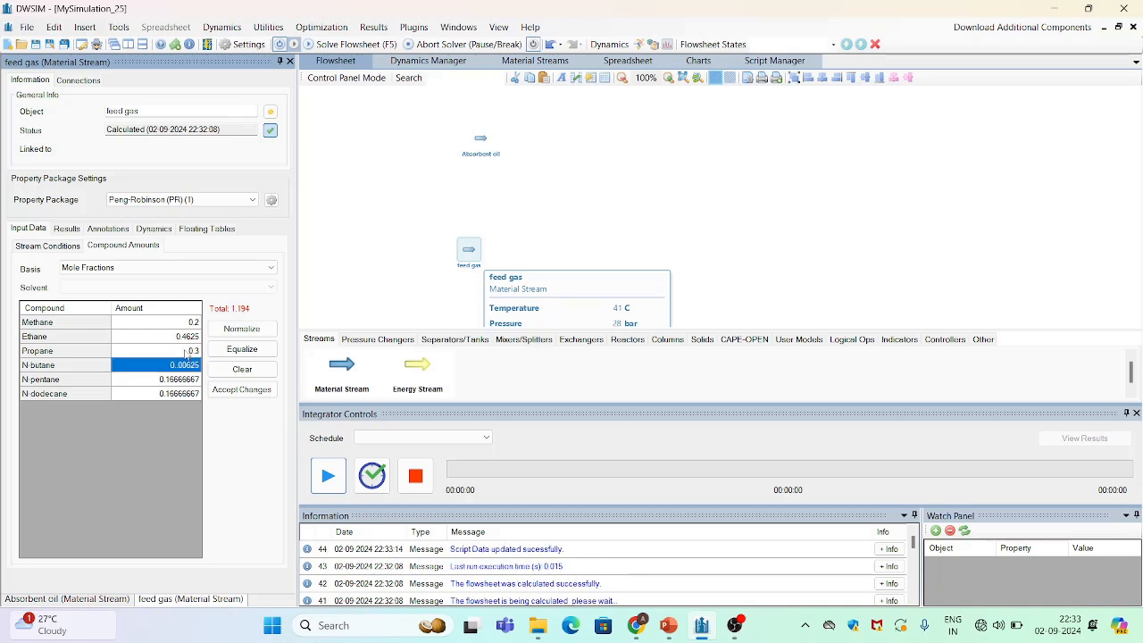
{"action": "type", "text": "0"}
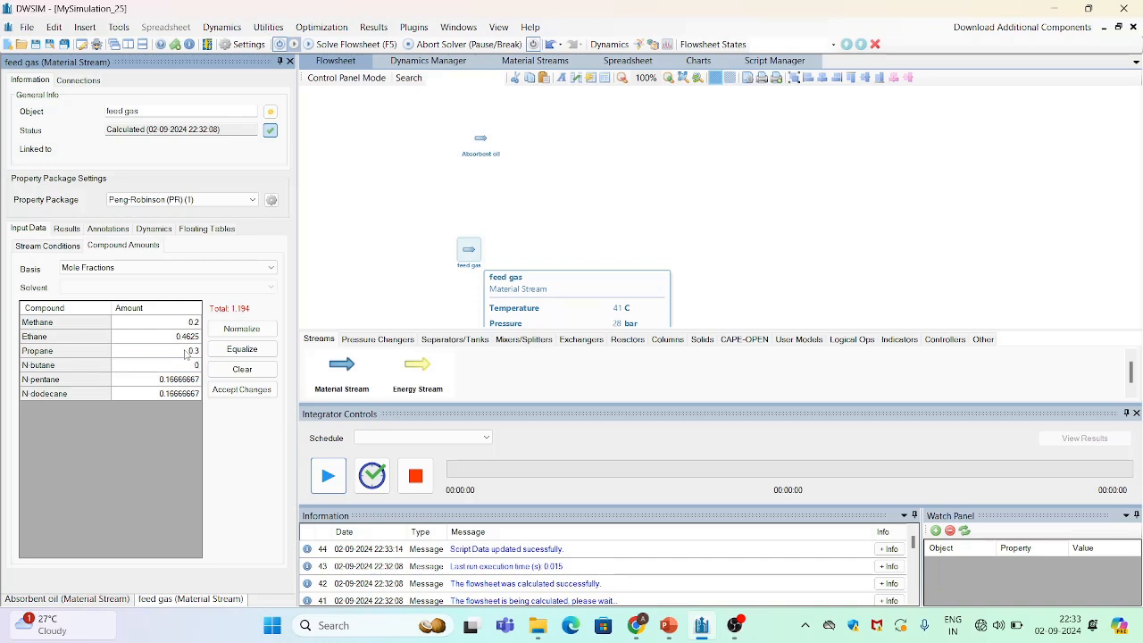
{"action": "type", "text": ".0315"}
Set n-pentane to 0.00625 and n-dodecane to 0, then accept the composition changes
{"action": "left_click", "coordinate": [190, 380]}
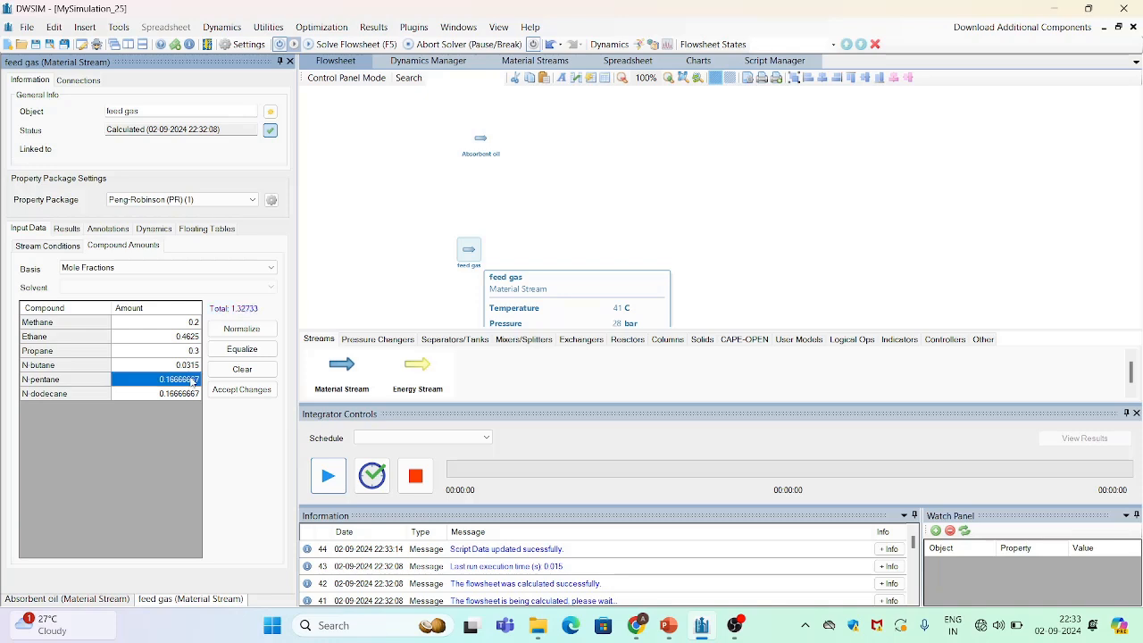
{"action": "key", "text": "BackSpace"}
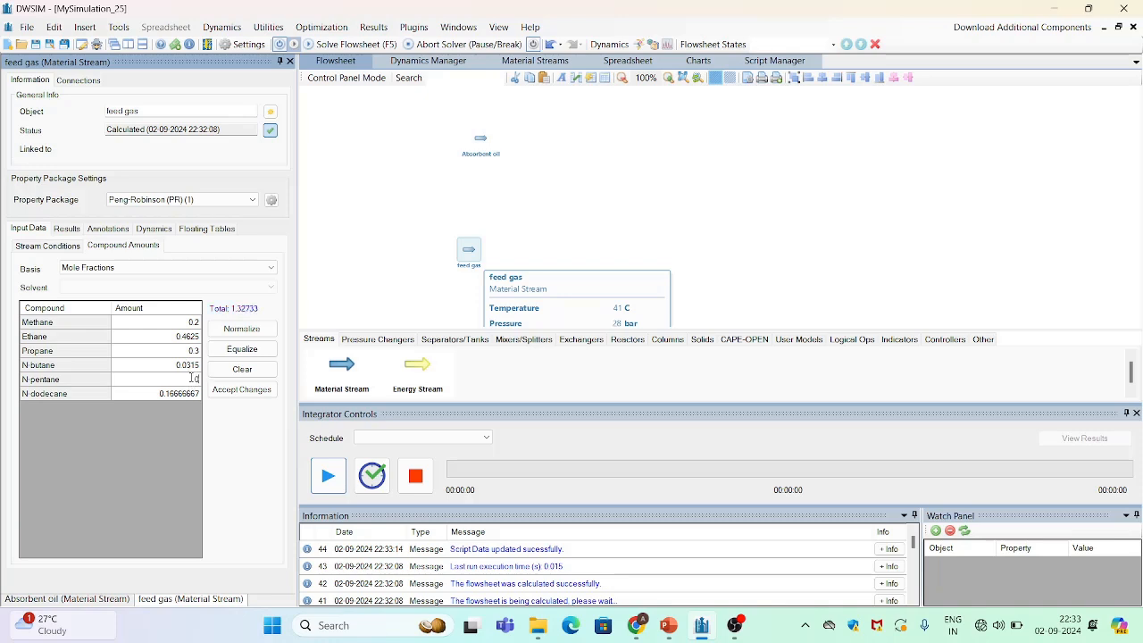
{"action": "type", "text": "0.00625"}
{"action": "key", "text": "Return"}
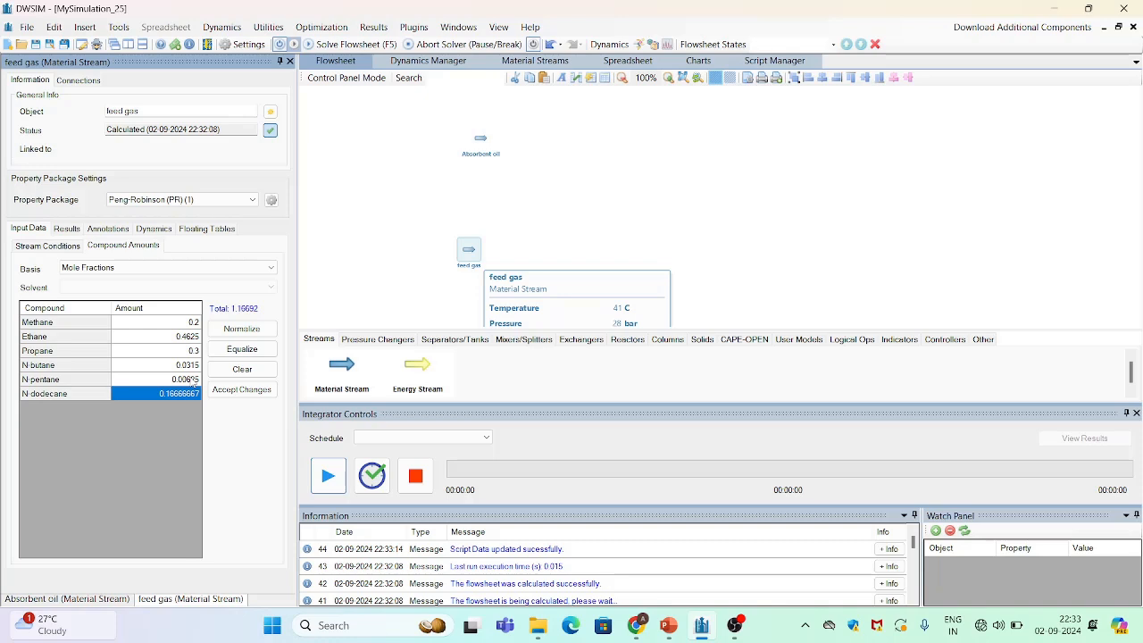
{"action": "type", "text": "0"}
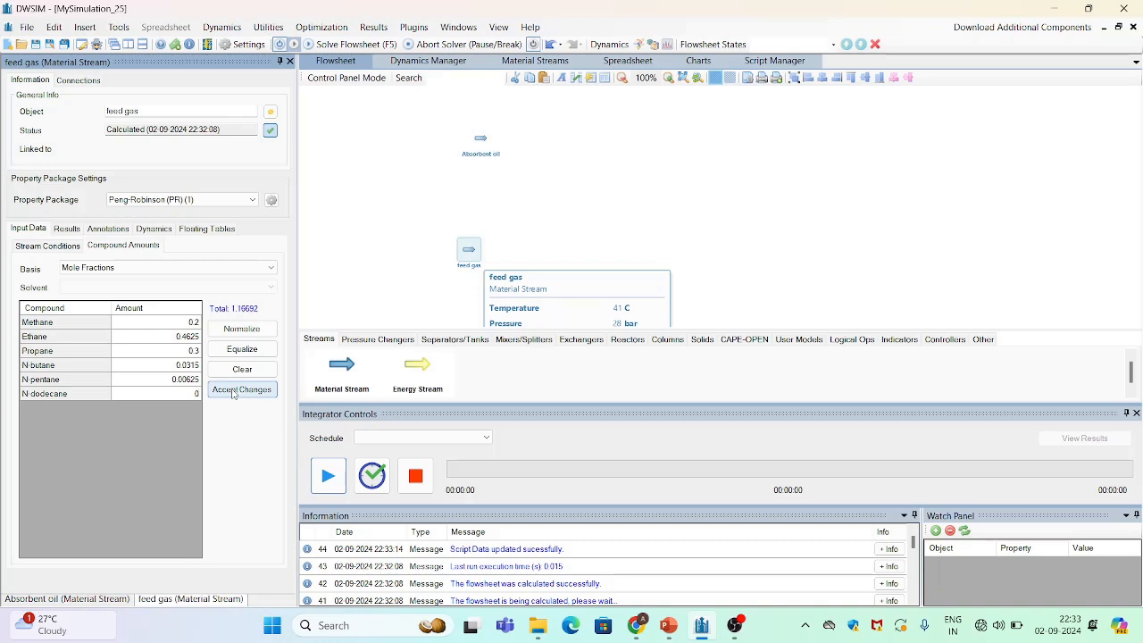
{"action": "left_click", "coordinate": [233, 394]}
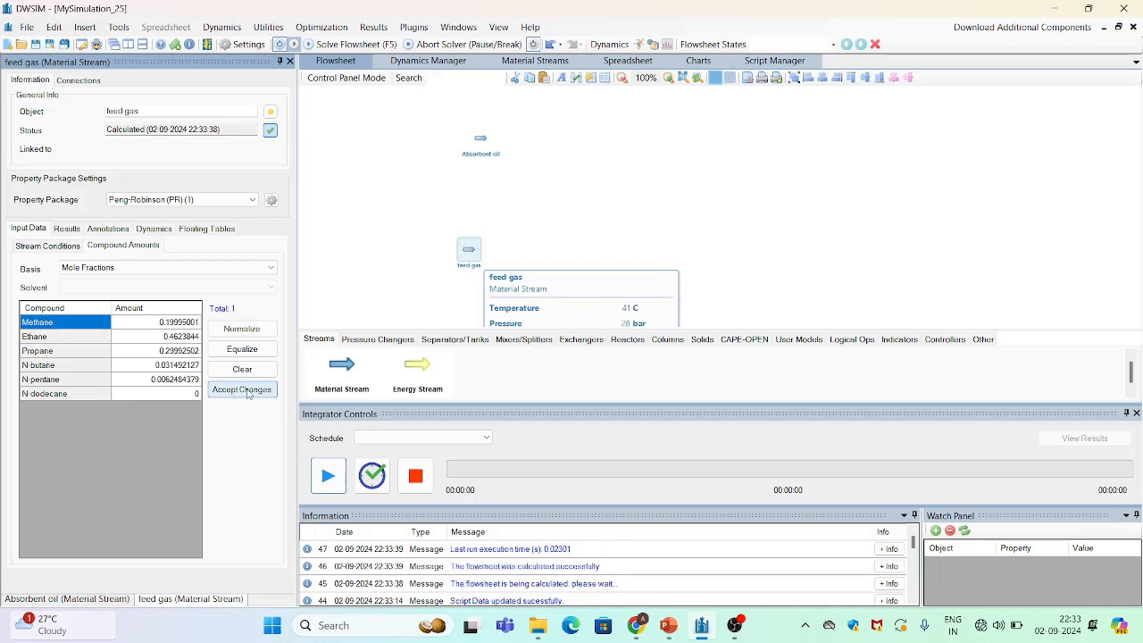
{"action": "left_click", "coordinate": [248, 393]}
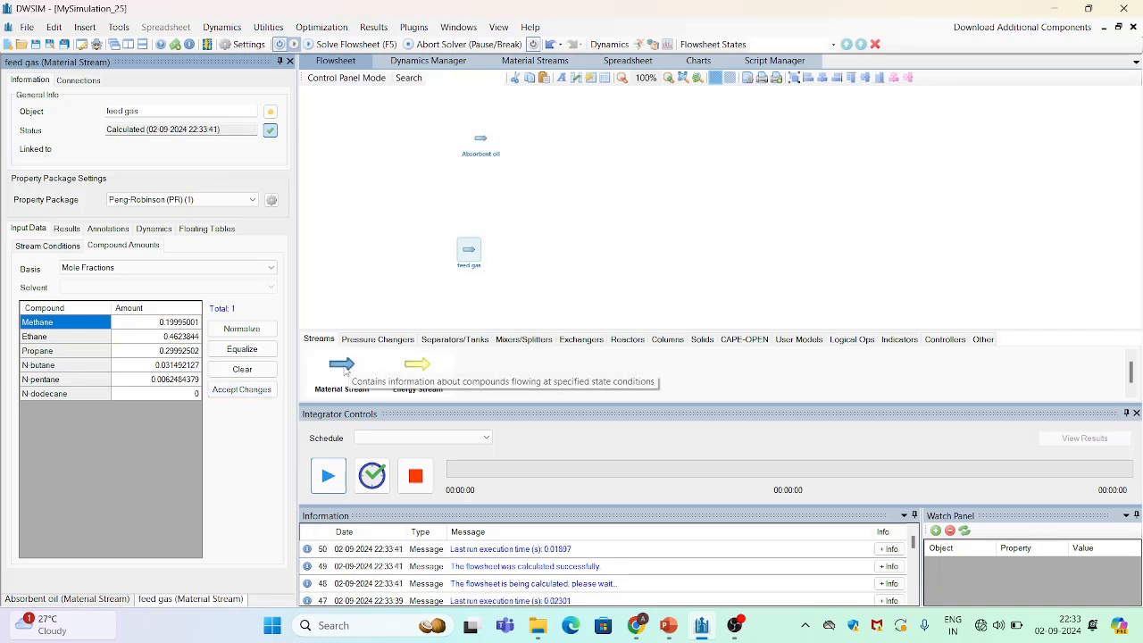
Add two new material streams to the flowsheet, one at upper right and one at lower right
{"action": "left_click_drag", "start_coordinate": [341, 368], "coordinate": [692, 133]}
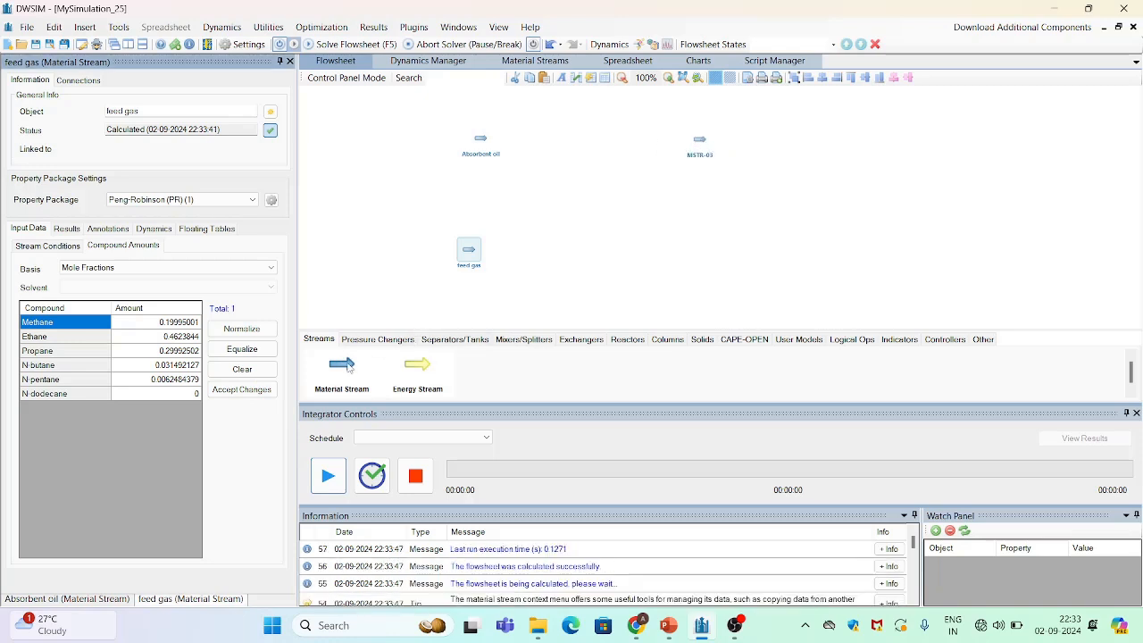
{"action": "left_click_drag", "start_coordinate": [346, 368], "coordinate": [676, 237]}
Rename the upper-right stream to "lean gas"
{"action": "left_click", "coordinate": [702, 141]}
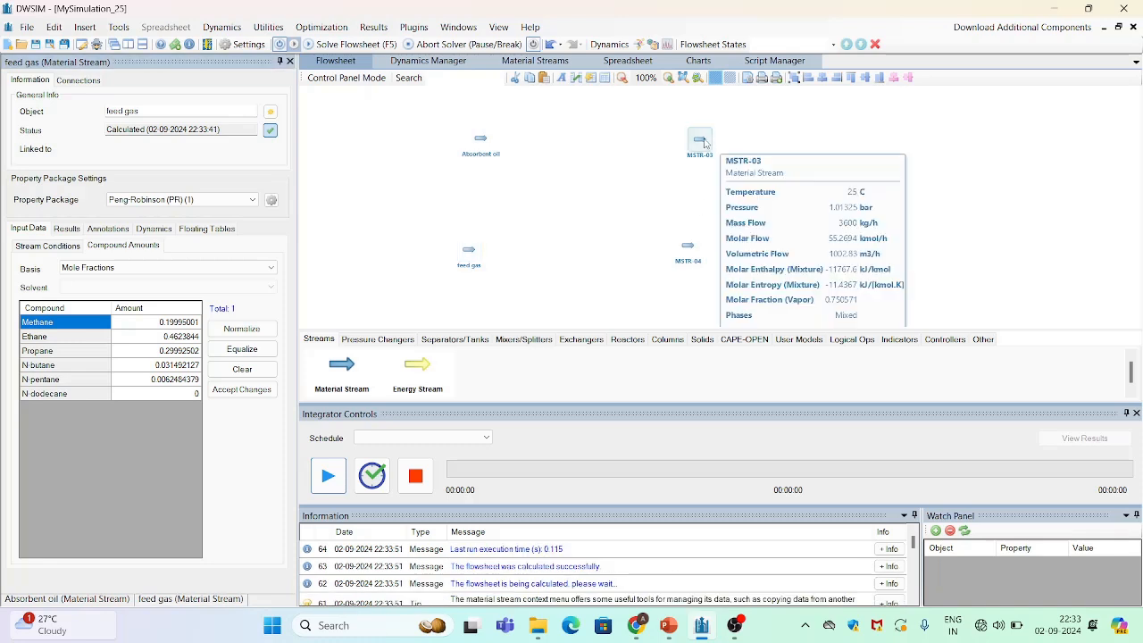
{"action": "left_click", "coordinate": [157, 110]}
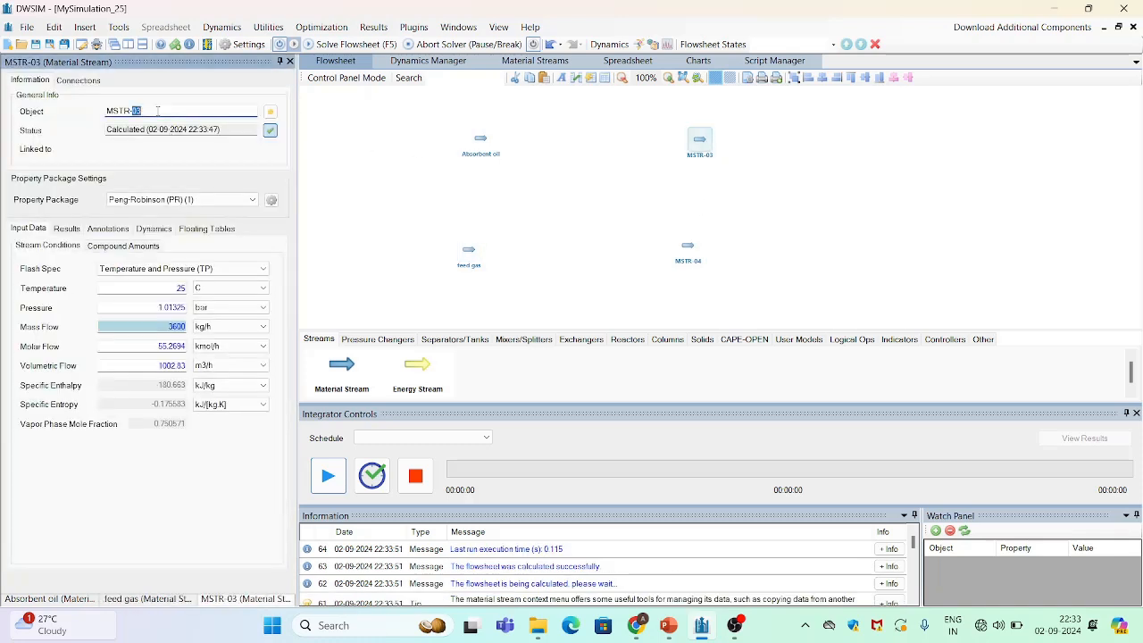
{"action": "key", "text": "BackSpace"}
{"action": "key", "text": "BackSpace"}
{"action": "key", "text": "BackSpace"}
{"action": "key", "text": "BackSpace"}
{"action": "key", "text": "BackSpace"}
{"action": "key", "text": "BackSpace"}
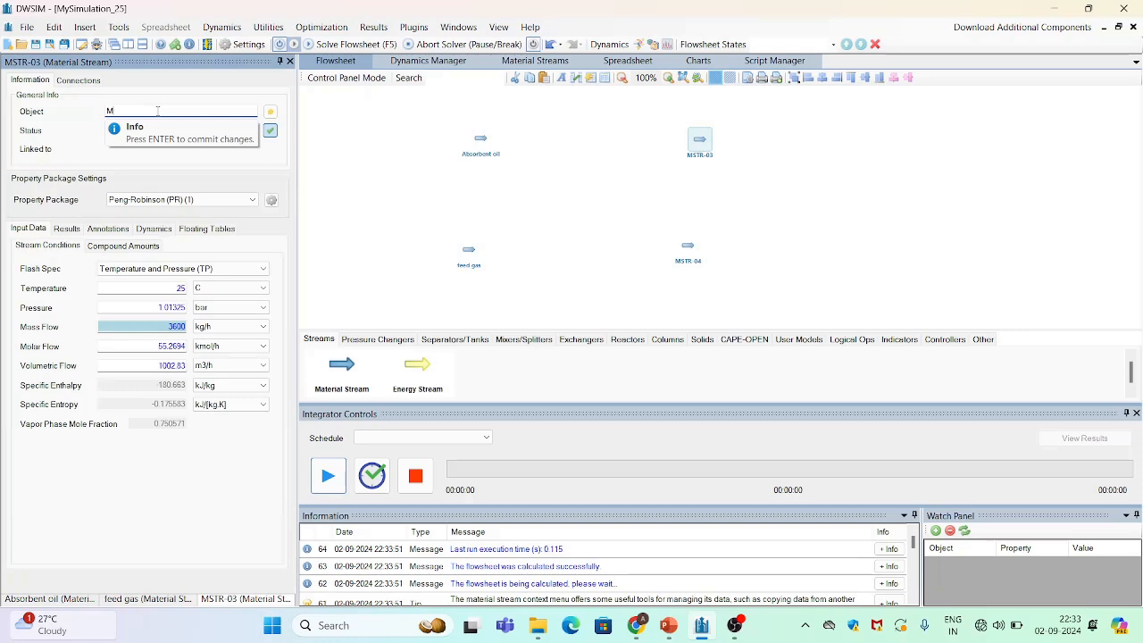
{"action": "type", "text": "lean gas"}
{"action": "key", "text": "Return"}
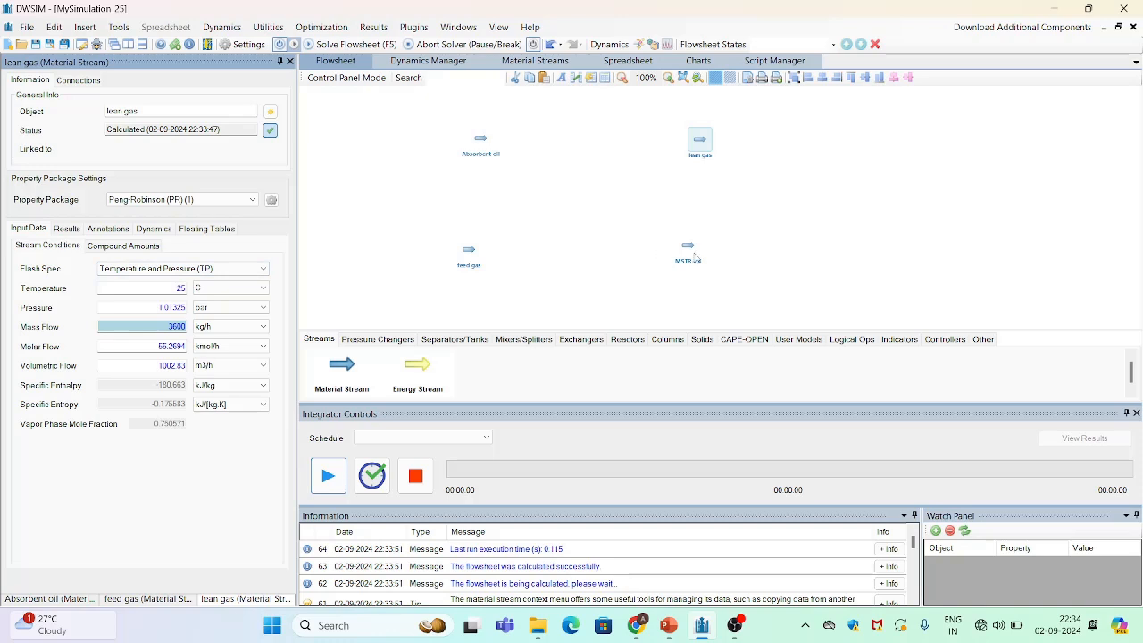
Rename the lower-right stream to "rich oil"
{"action": "left_click", "coordinate": [695, 257]}
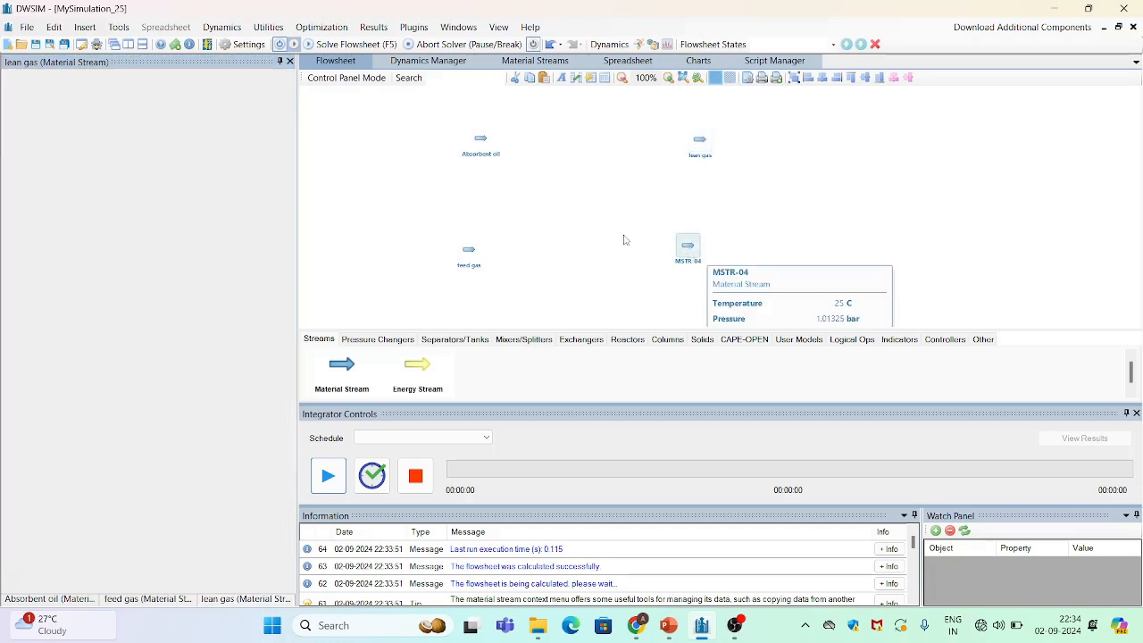
{"action": "left_click", "coordinate": [175, 109]}
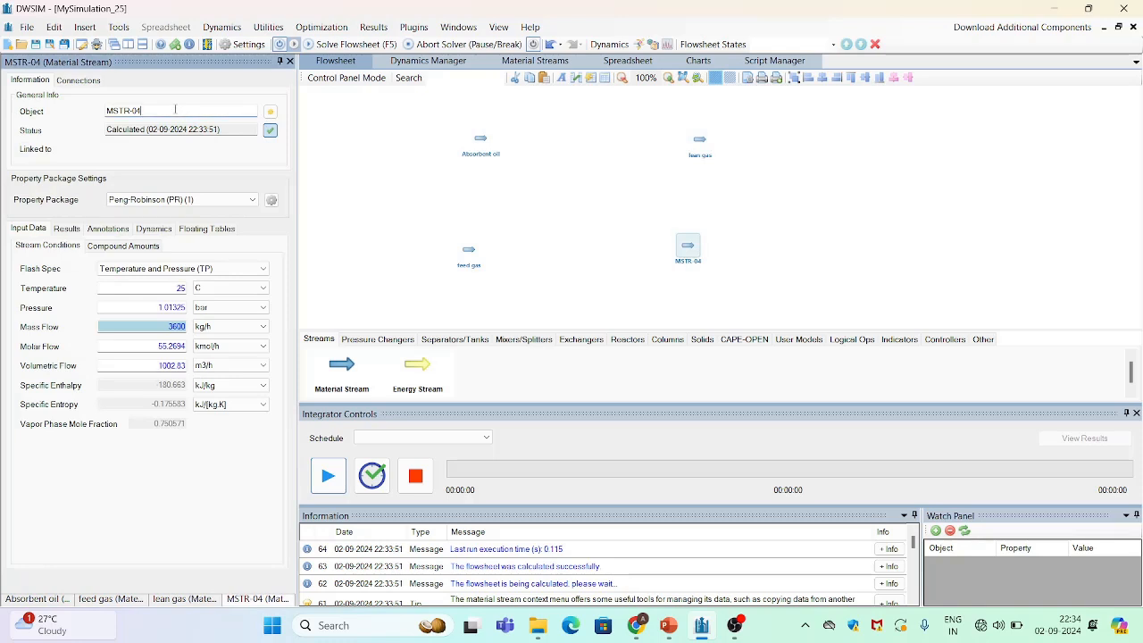
{"action": "key", "text": "BackSpace"}
{"action": "key", "text": "BackSpace"}
{"action": "key", "text": "BackSpace"}
{"action": "key", "text": "BackSpace"}
{"action": "key", "text": "BackSpace"}
{"action": "key", "text": "BackSpace"}
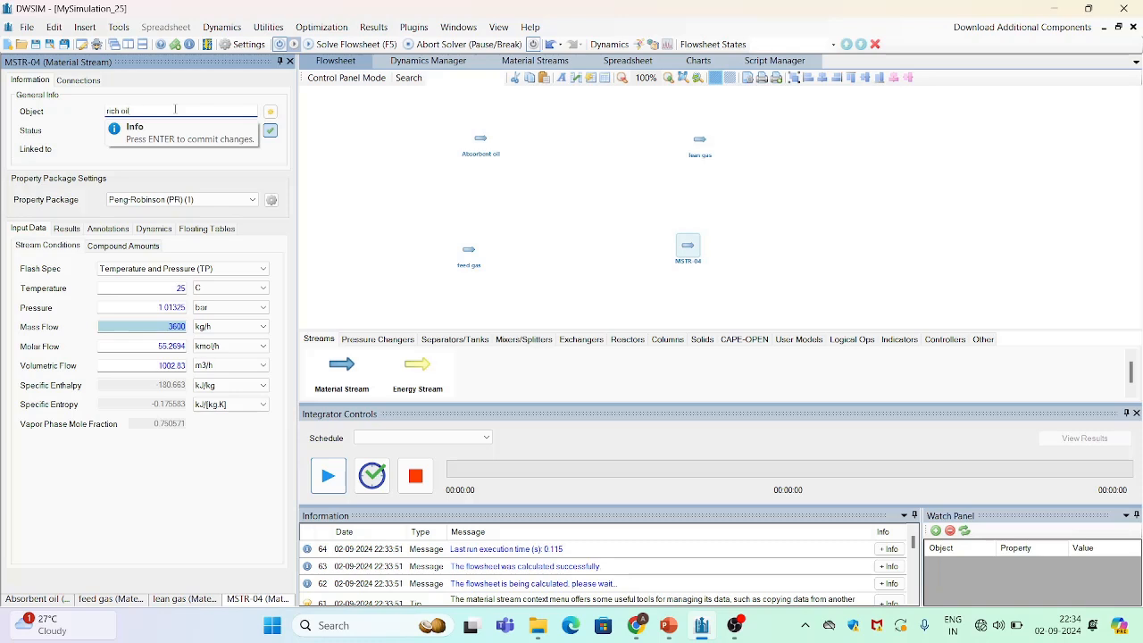
{"action": "type", "text": "rich oil"}
{"action": "key", "text": "Return"}
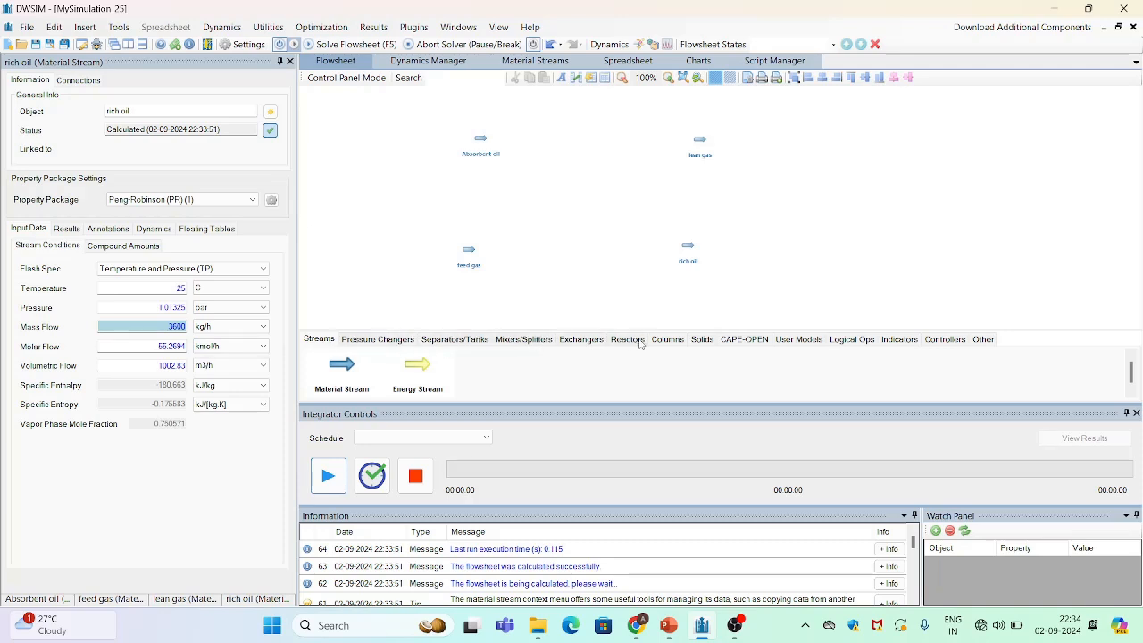
Insert a ChemSep Column / Flash CAPE-OPEN unit operation between the streams on the flowsheet
{"action": "left_click", "coordinate": [752, 342]}
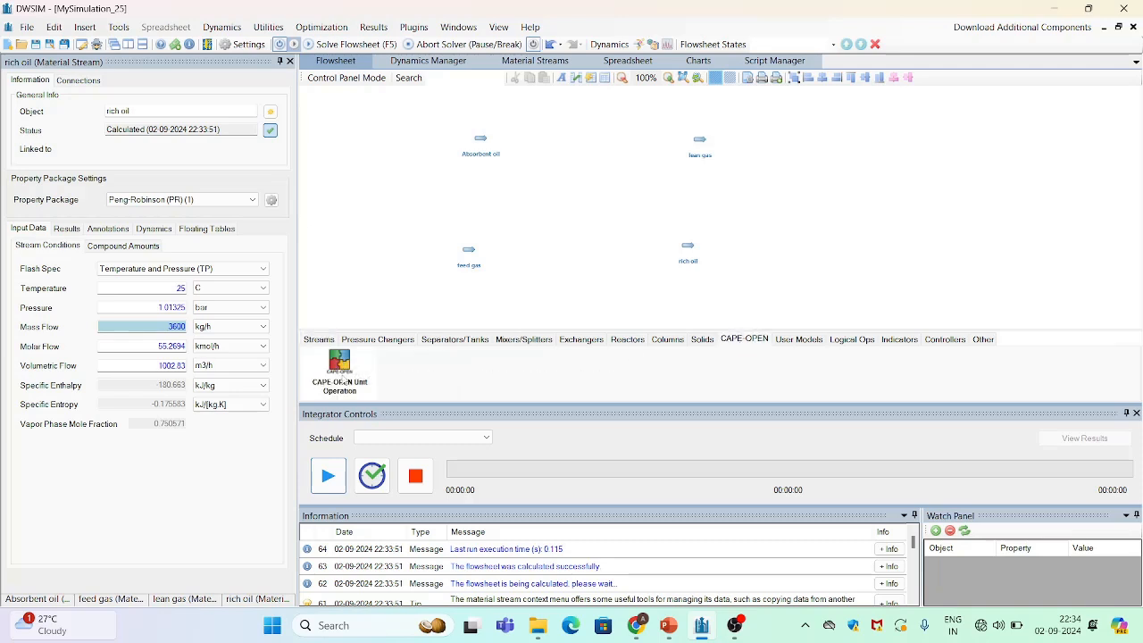
{"action": "left_click_drag", "start_coordinate": [345, 378], "coordinate": [551, 202]}
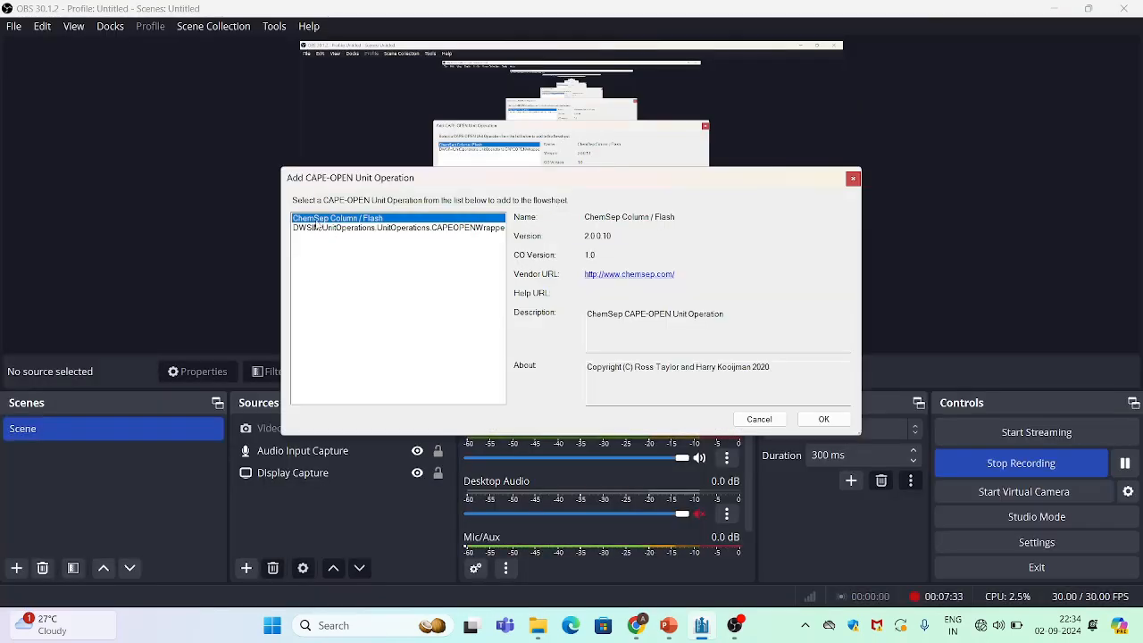
{"action": "left_click", "coordinate": [823, 418]}
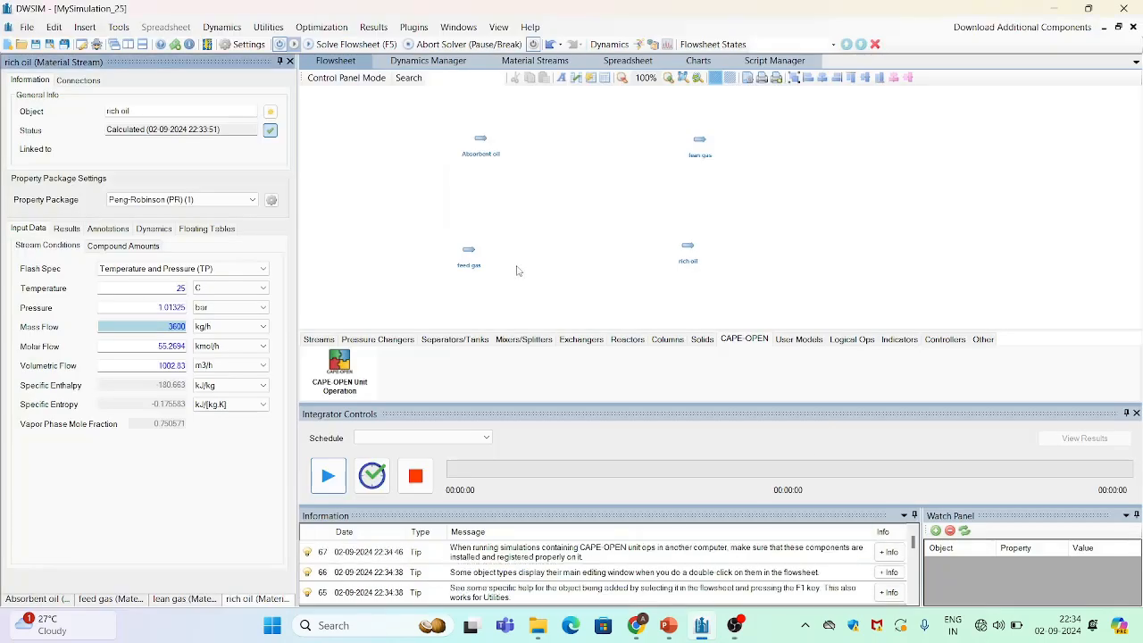
{"action": "left_click_drag", "start_coordinate": [567, 206], "coordinate": [556, 193]}
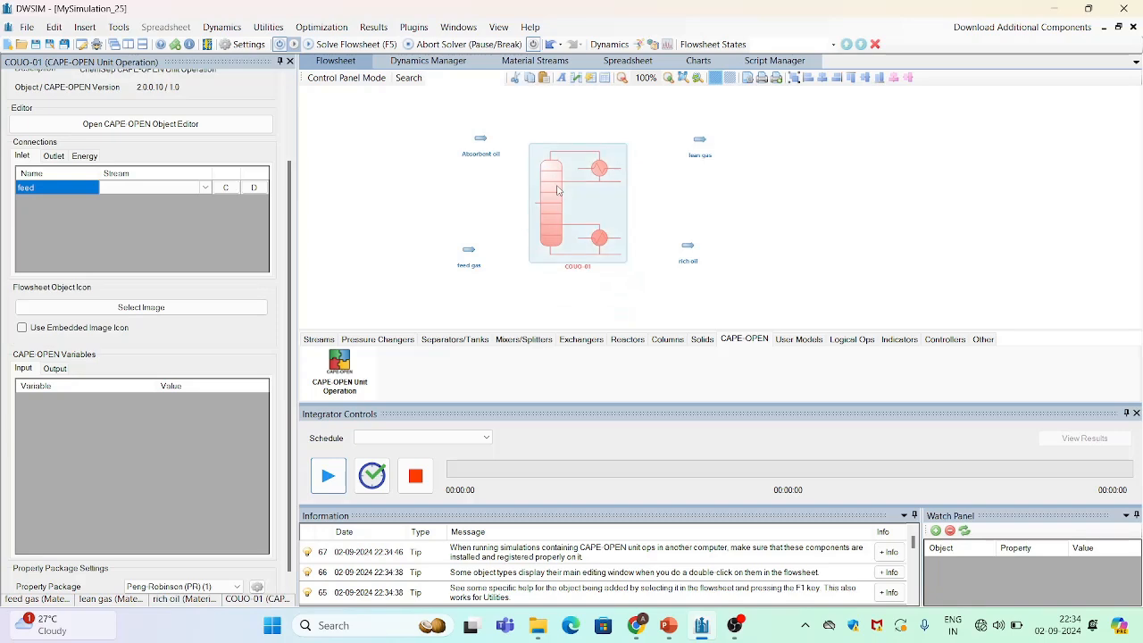
{"action": "mouse_move", "coordinate": [738, 625]}
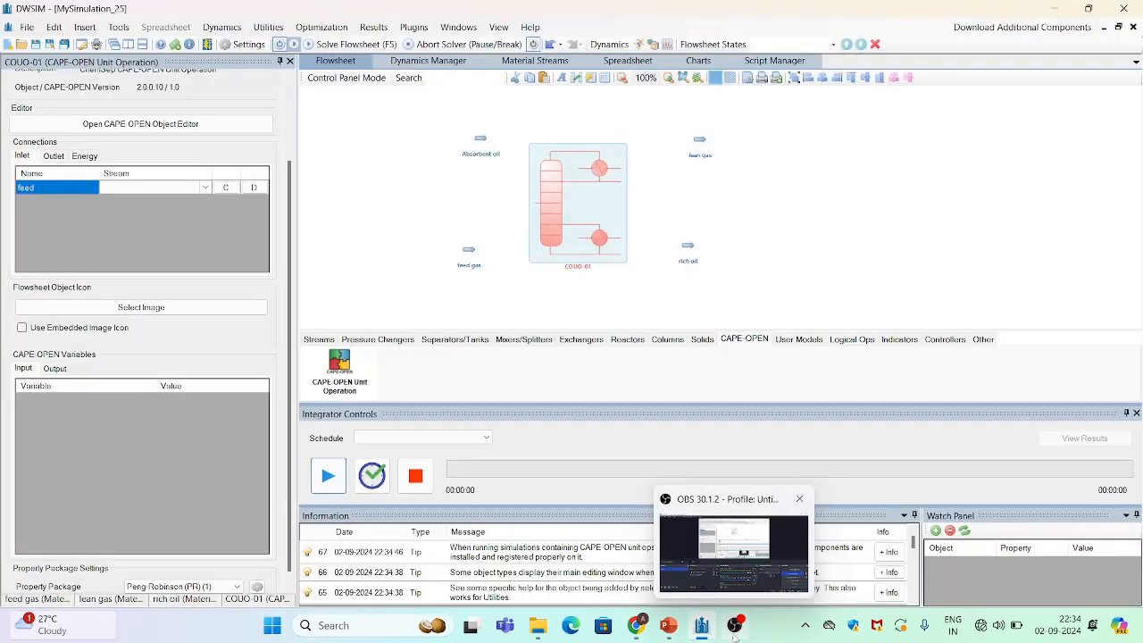
{"action": "left_click", "coordinate": [733, 551]}
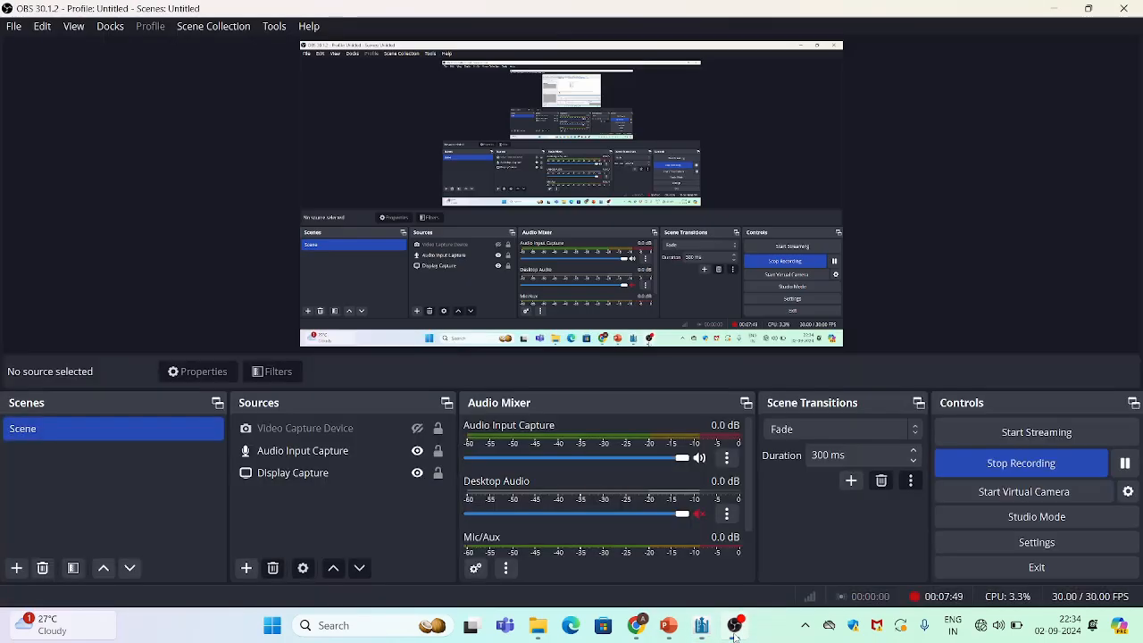
Rename the ChemSep column object to "Abc"
{"action": "left_click", "coordinate": [1053, 9]}
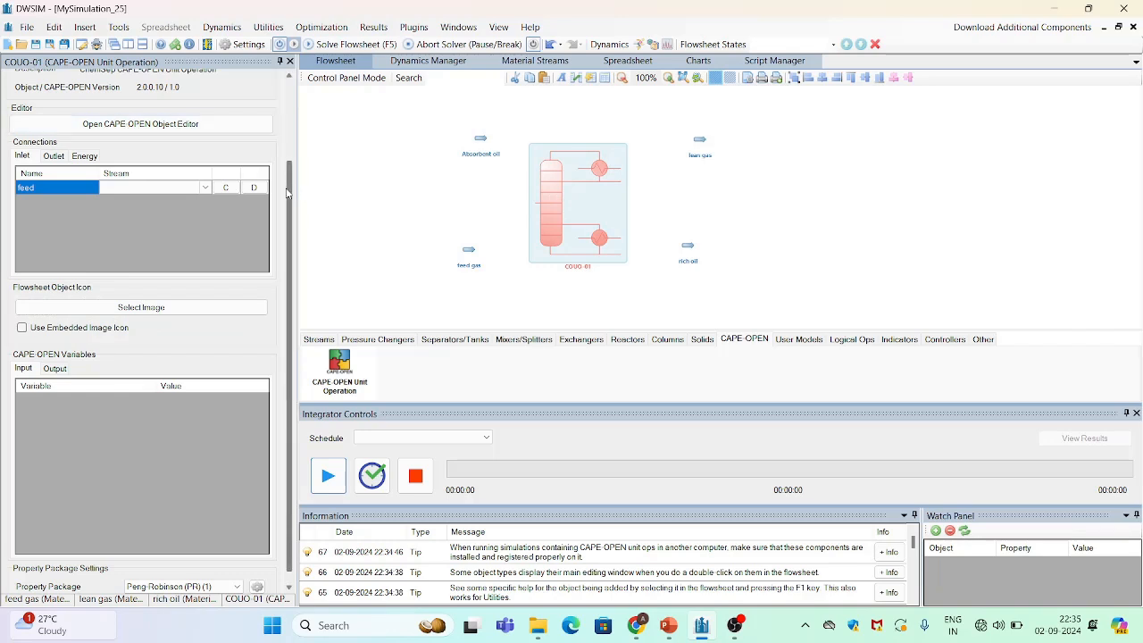
{"action": "left_click_drag", "start_coordinate": [289, 192], "coordinate": [293, 80]}
{"action": "left_click", "coordinate": [124, 93]}
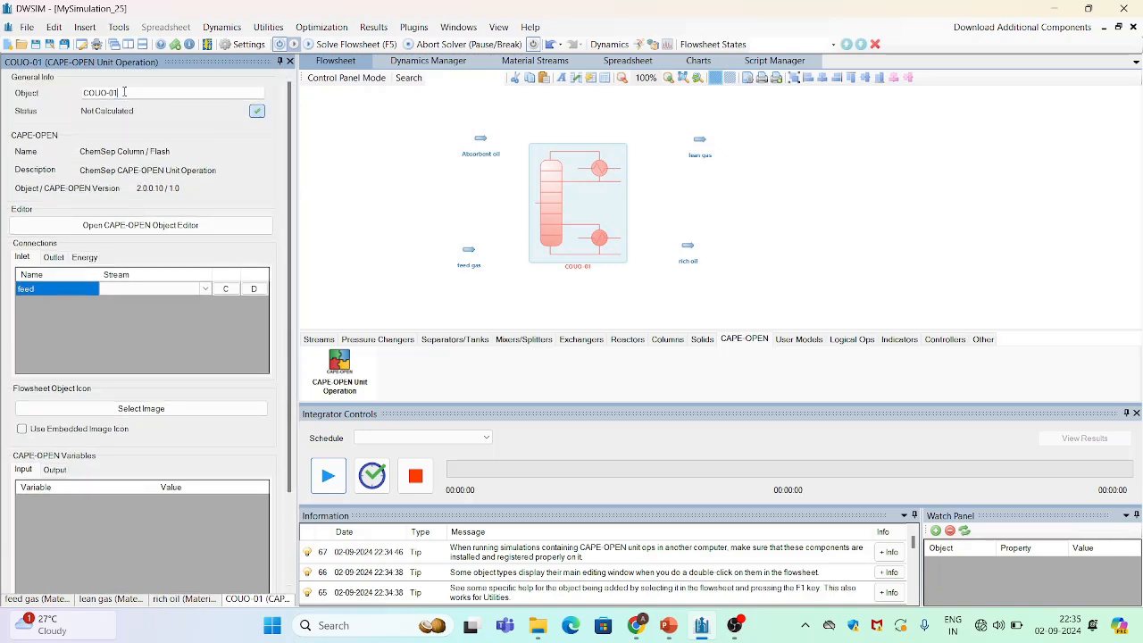
{"action": "key", "text": "BackSpace"}
{"action": "key", "text": "BackSpace"}
{"action": "key", "text": "BackSpace"}
{"action": "key", "text": "BackSpace"}
{"action": "key", "text": "BackSpace"}
{"action": "key", "text": "BackSpace"}
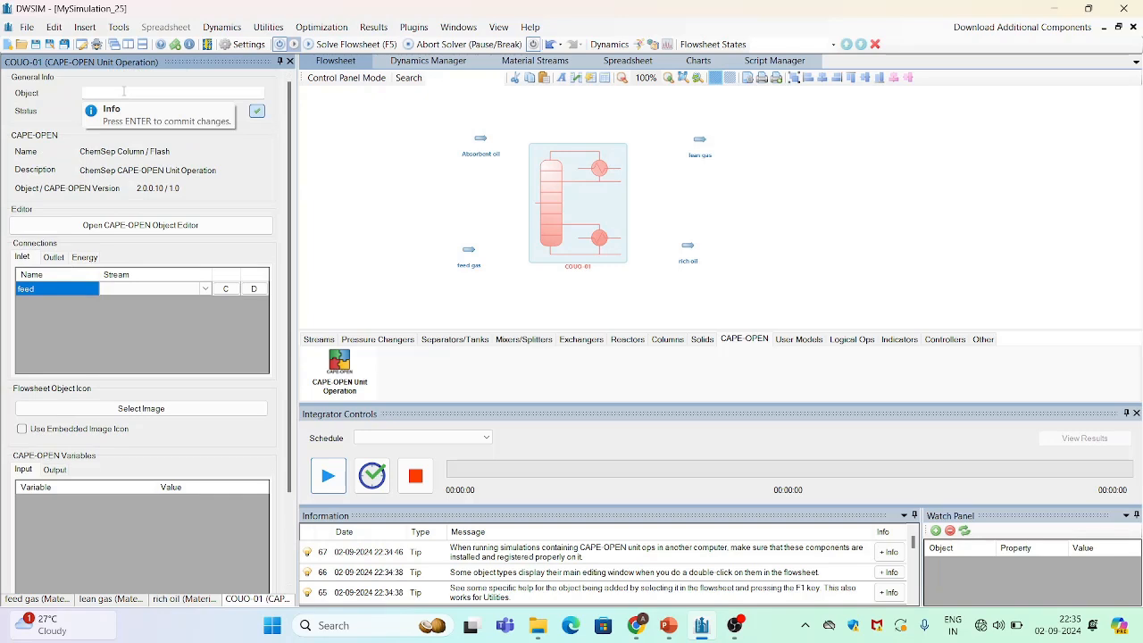
{"action": "type", "text": "Abi"}
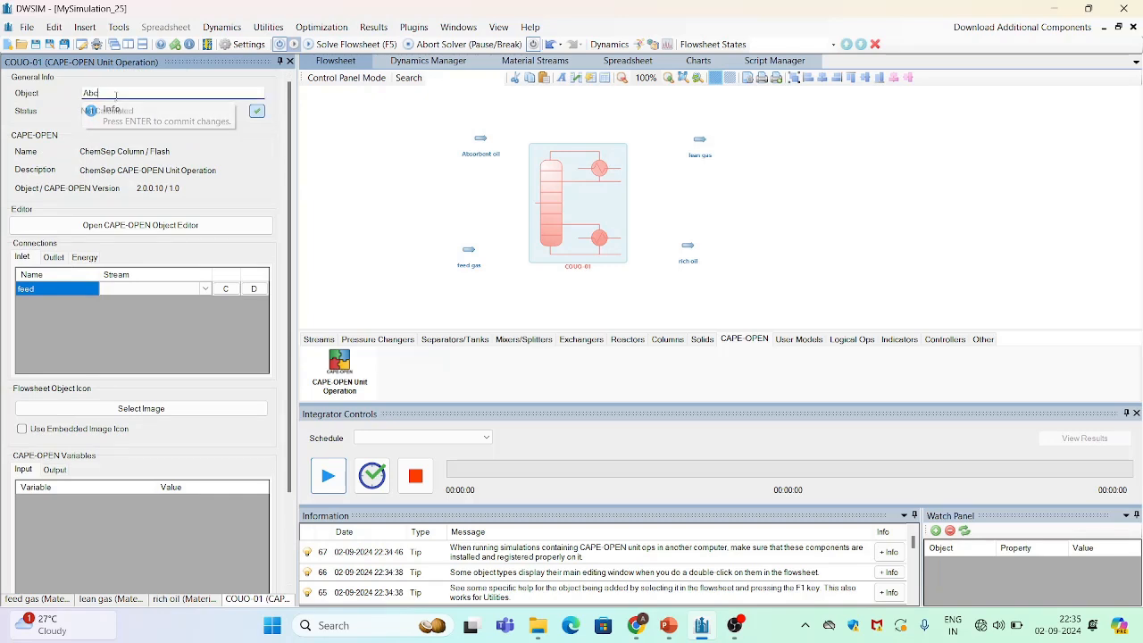
{"action": "key", "text": "Return"}
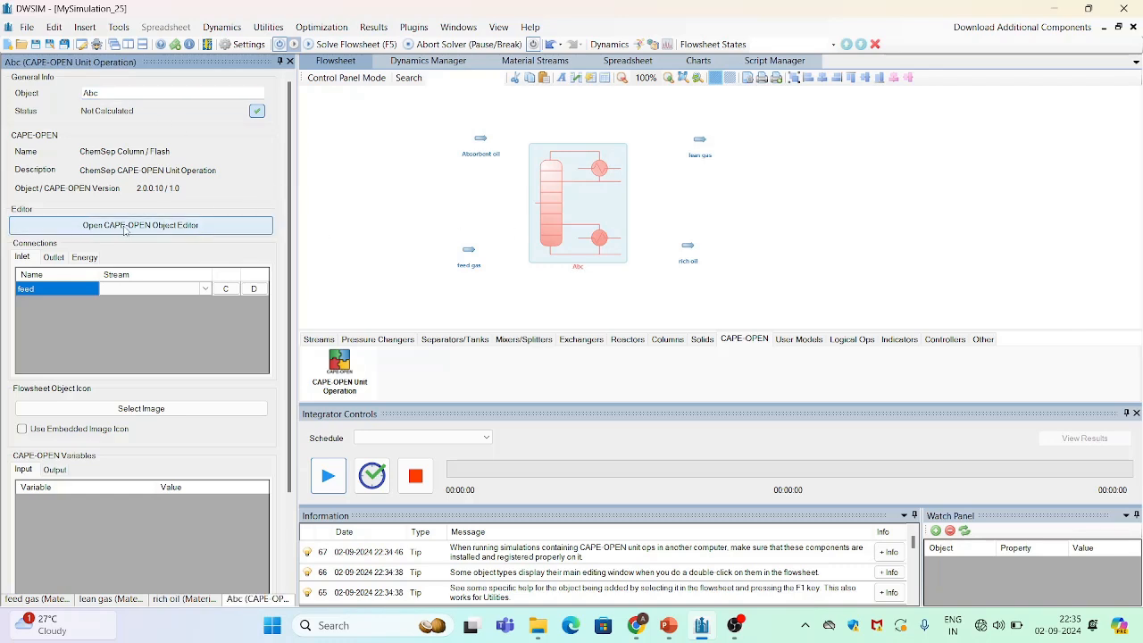
Open the CAPE-OPEN object editor and set the new unit to Simple Absorber/Stripper with 6 stages
{"action": "left_click", "coordinate": [153, 228]}
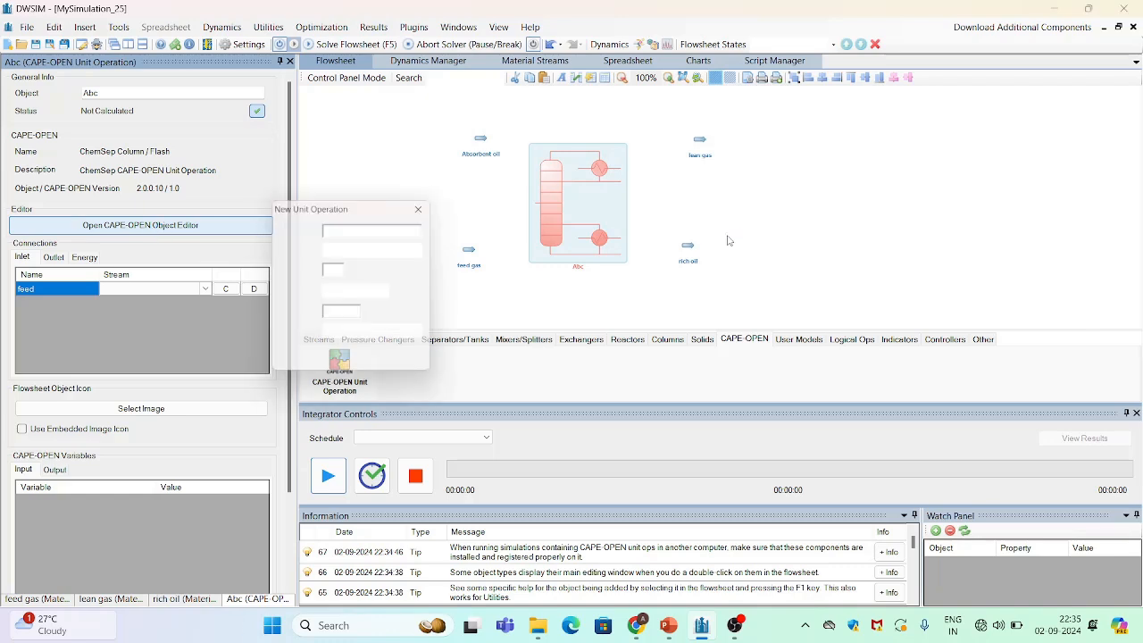
{"action": "left_click", "coordinate": [387, 232]}
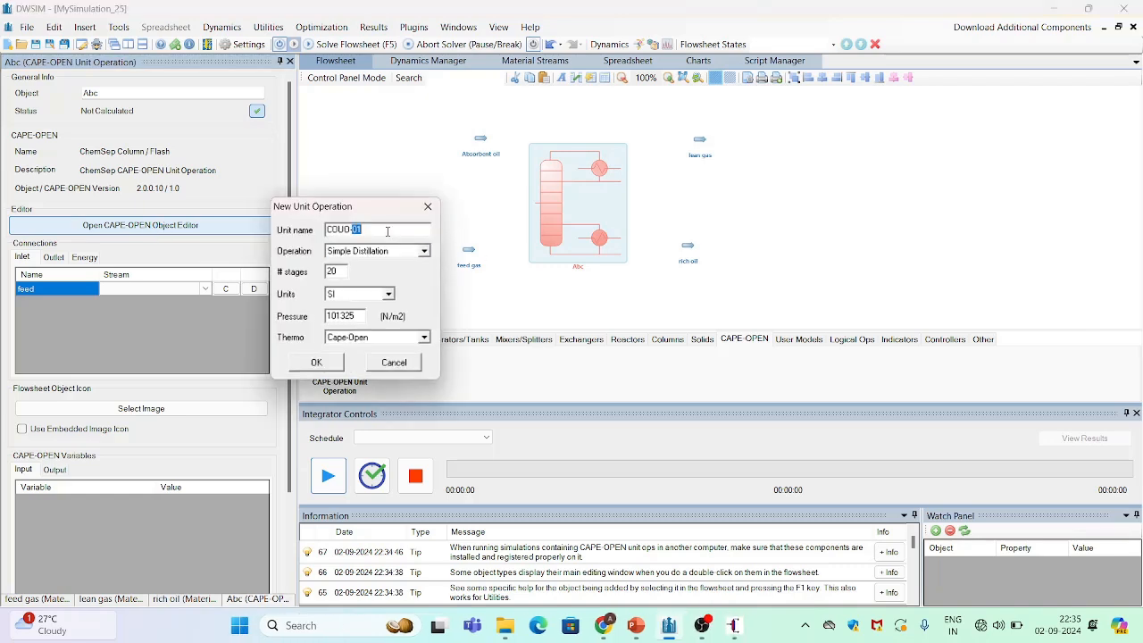
{"action": "key", "text": "BackSpace"}
{"action": "key", "text": "BackSpace"}
{"action": "key", "text": "BackSpace"}
{"action": "key", "text": "BackSpace"}
{"action": "key", "text": "BackSpace"}
{"action": "key", "text": "BackSpace"}
{"action": "left_click", "coordinate": [425, 252]}
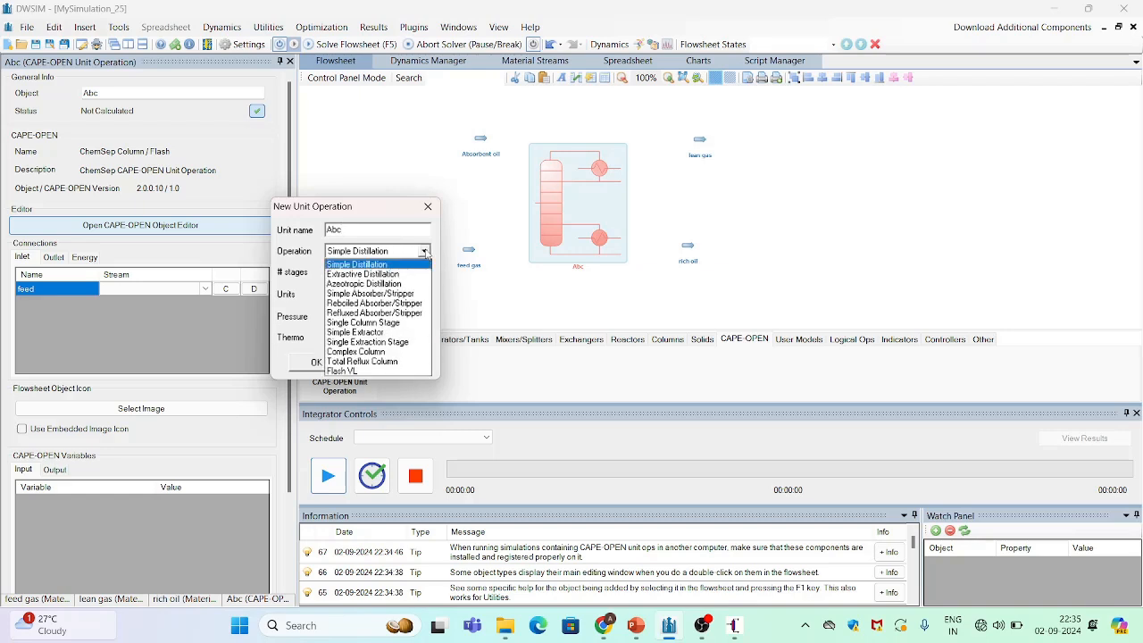
{"action": "left_click", "coordinate": [386, 293]}
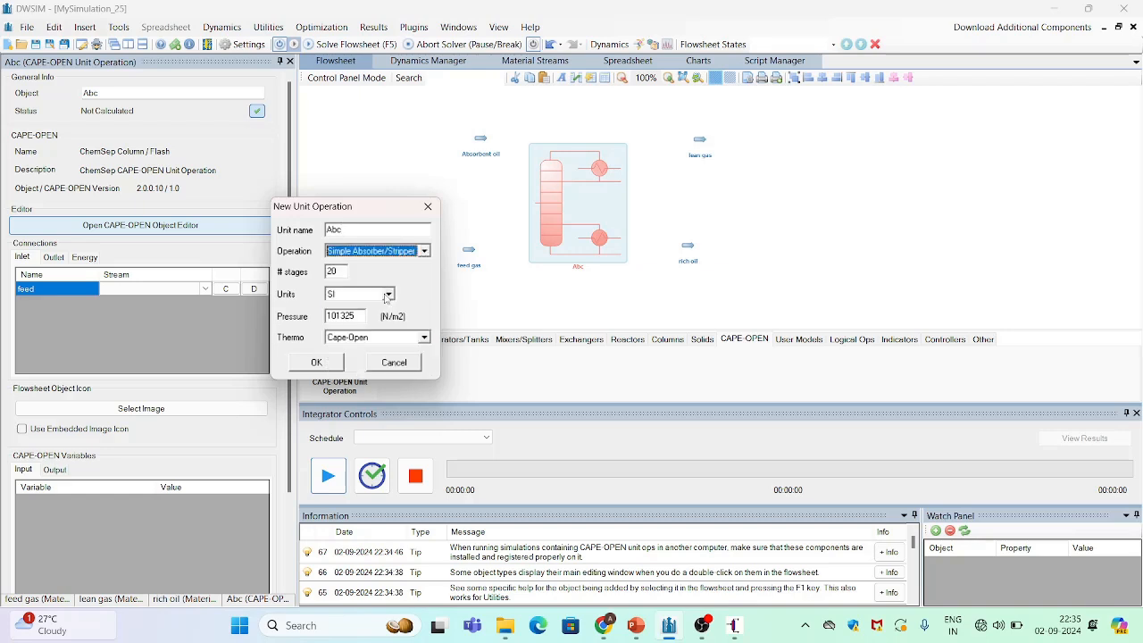
{"action": "double_click", "coordinate": [340, 273]}
{"action": "type", "text": "6"}
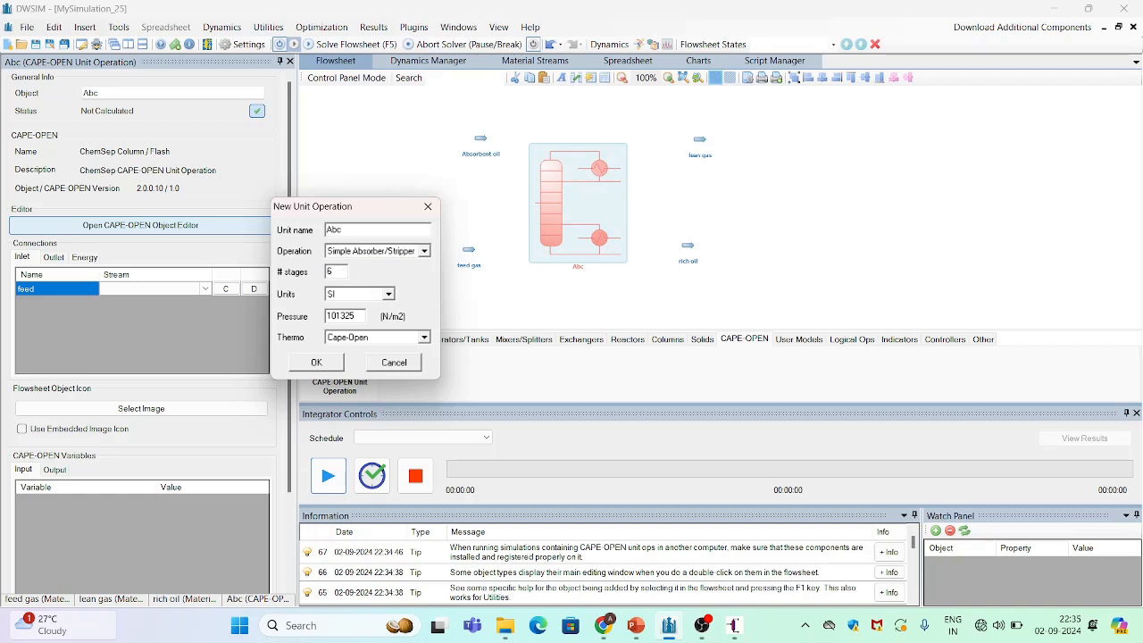
Set SI units, pressure 2757906 N/m2 and ChemSep thermodynamics, then close the ChemSep editor without saving
{"action": "left_click", "coordinate": [389, 295]}
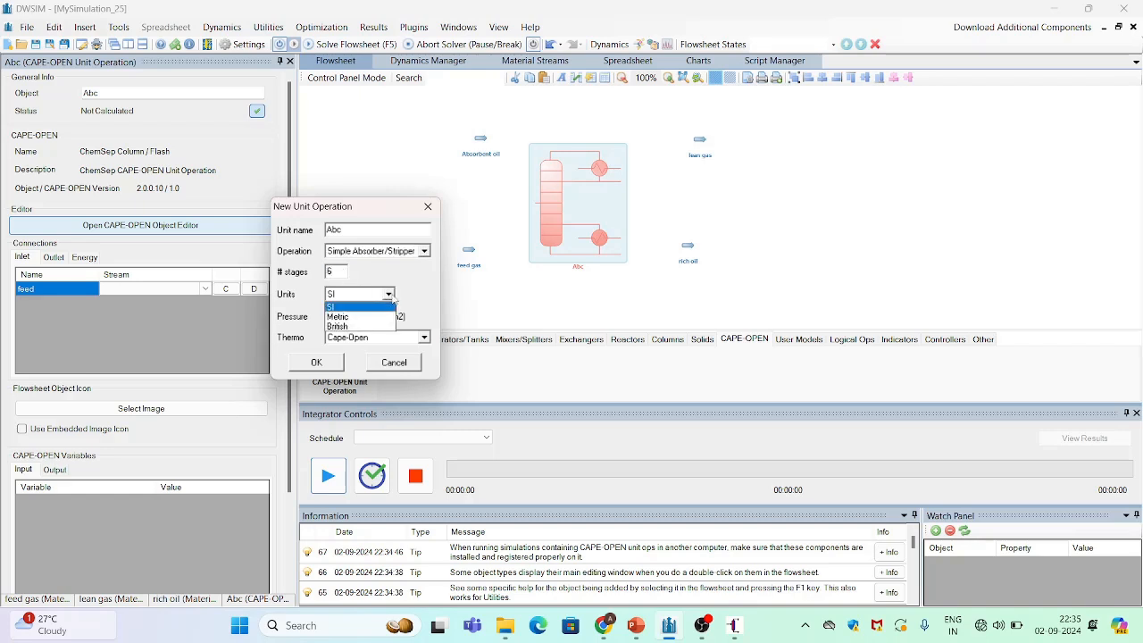
{"action": "left_click", "coordinate": [391, 300]}
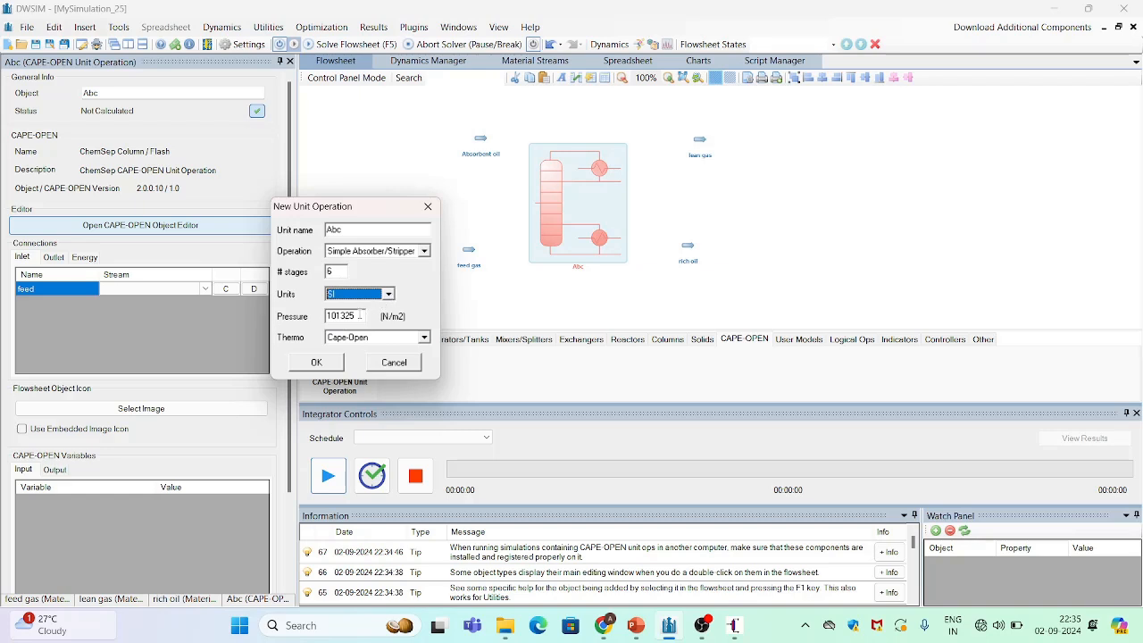
{"action": "key", "text": "Tab"}
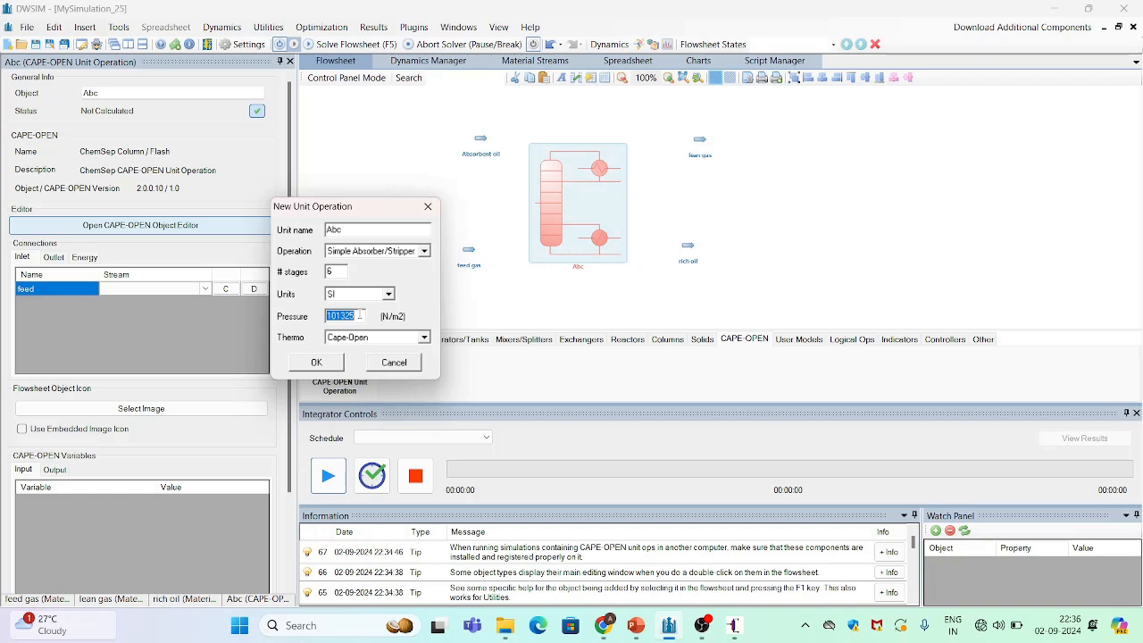
{"action": "type", "text": "2757906"}
{"action": "left_click", "coordinate": [424, 338]}
{"action": "left_click", "coordinate": [397, 360]}
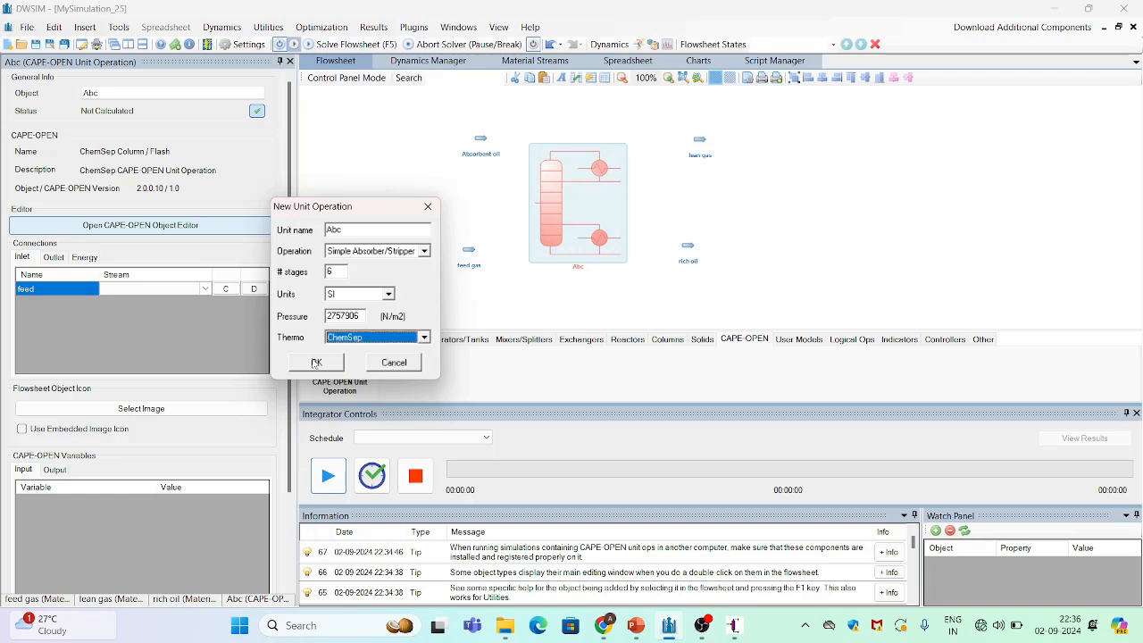
{"action": "left_click", "coordinate": [317, 364]}
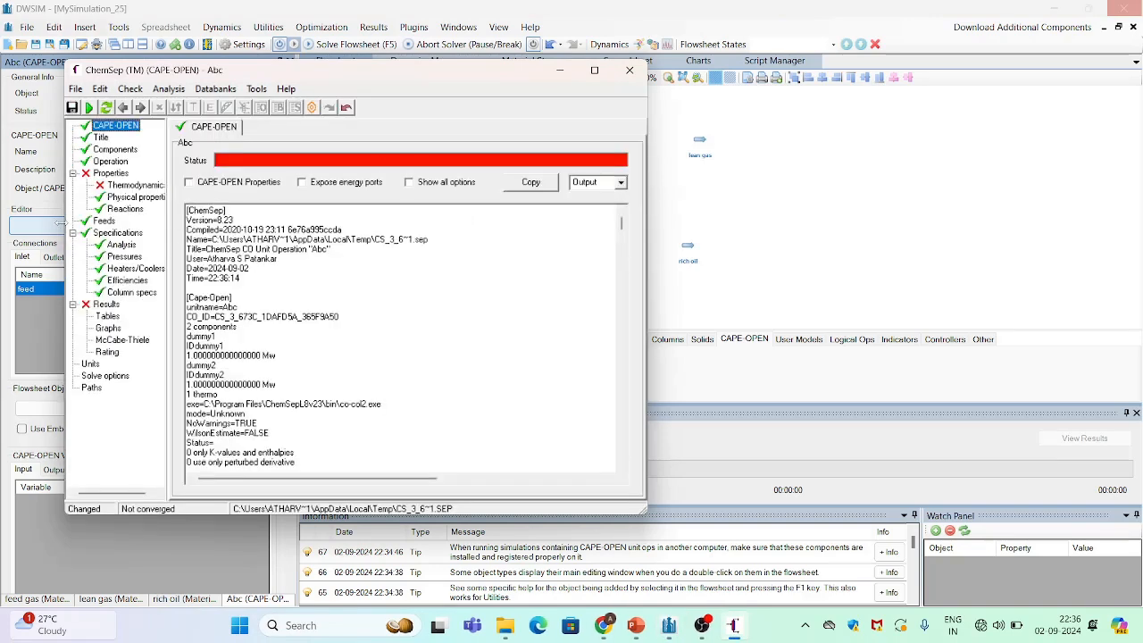
{"action": "left_click", "coordinate": [629, 71]}
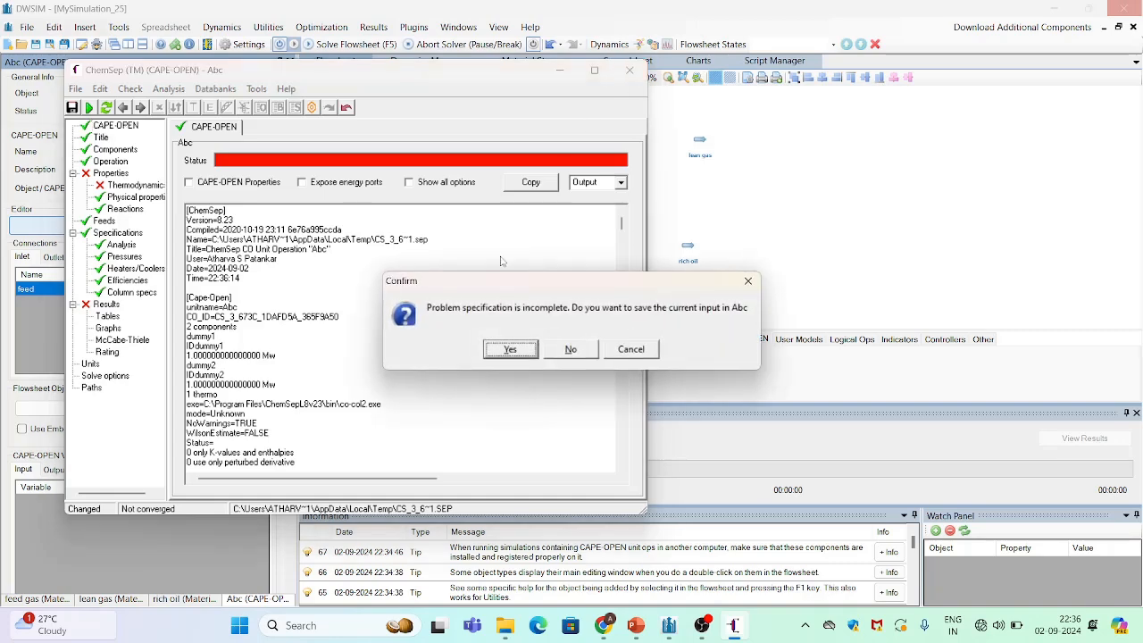
{"action": "left_click", "coordinate": [553, 351]}
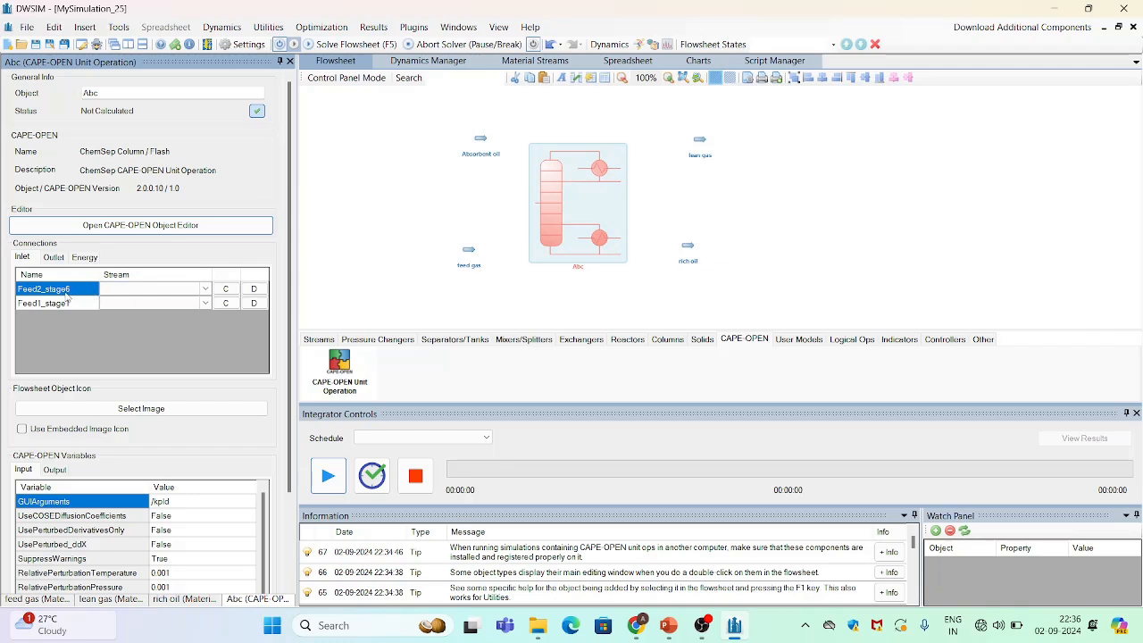
Connect feed gas to the Feed2_stage6 inlet and Absorbent oil to the Feed1_stage1 inlet of the column
{"action": "left_click", "coordinate": [207, 291]}
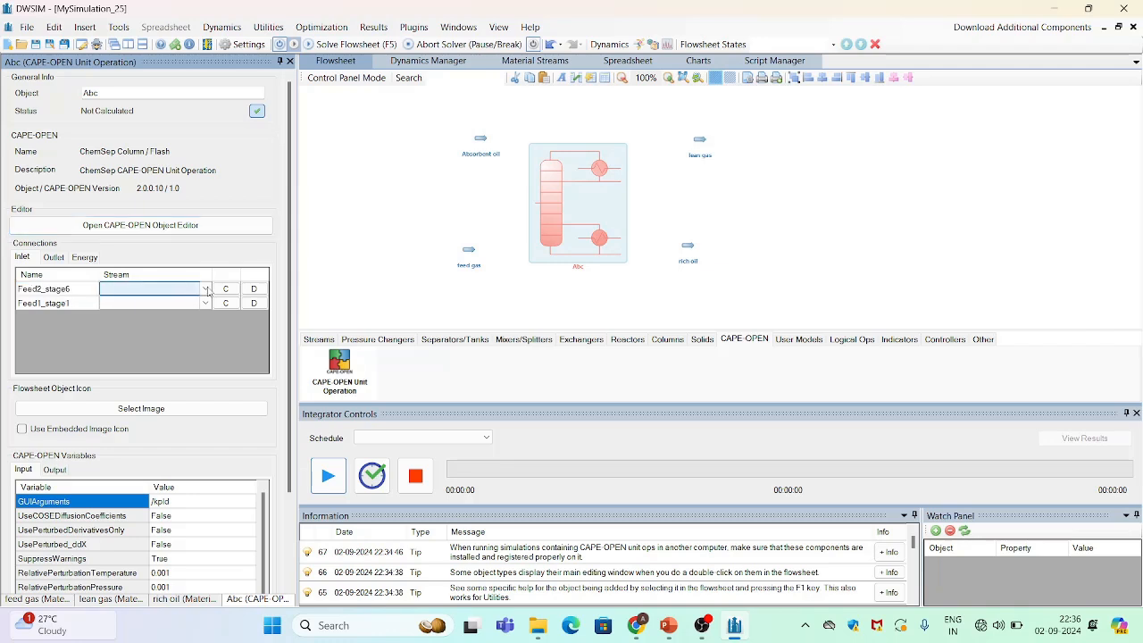
{"action": "left_click", "coordinate": [205, 291]}
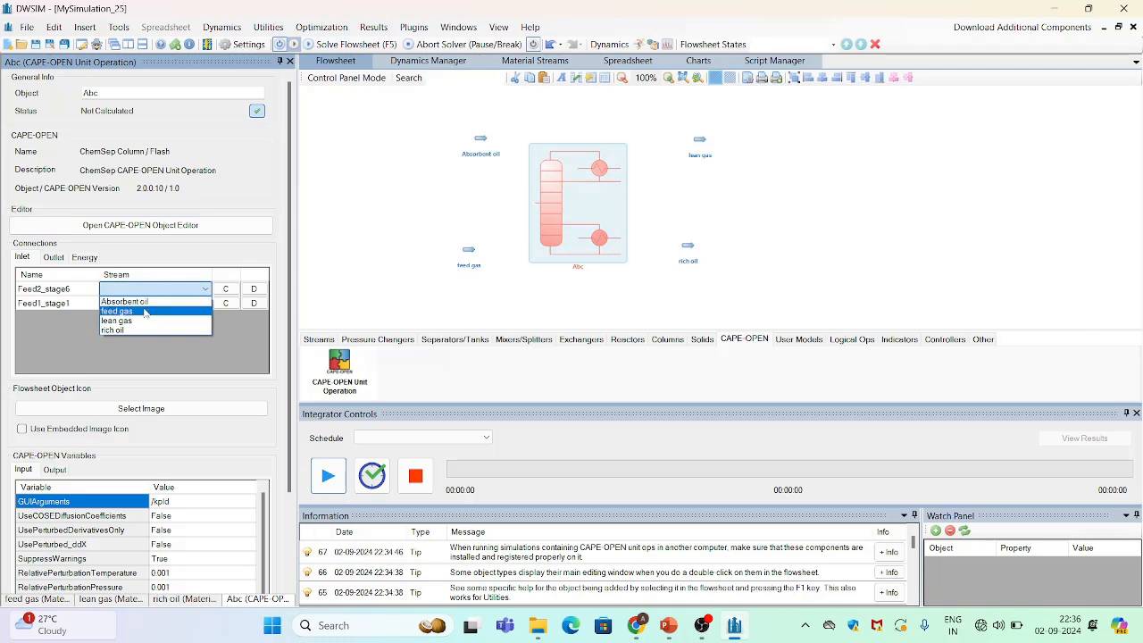
{"action": "left_click", "coordinate": [144, 311]}
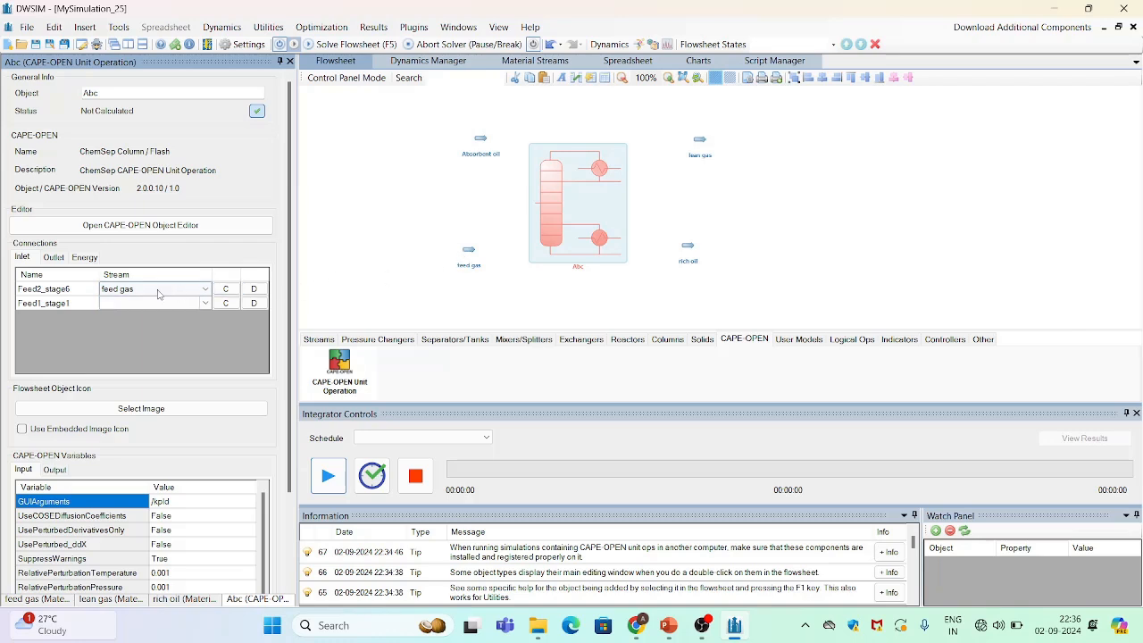
{"action": "left_click", "coordinate": [158, 294]}
{"action": "left_click", "coordinate": [158, 294]}
{"action": "left_click", "coordinate": [163, 306]}
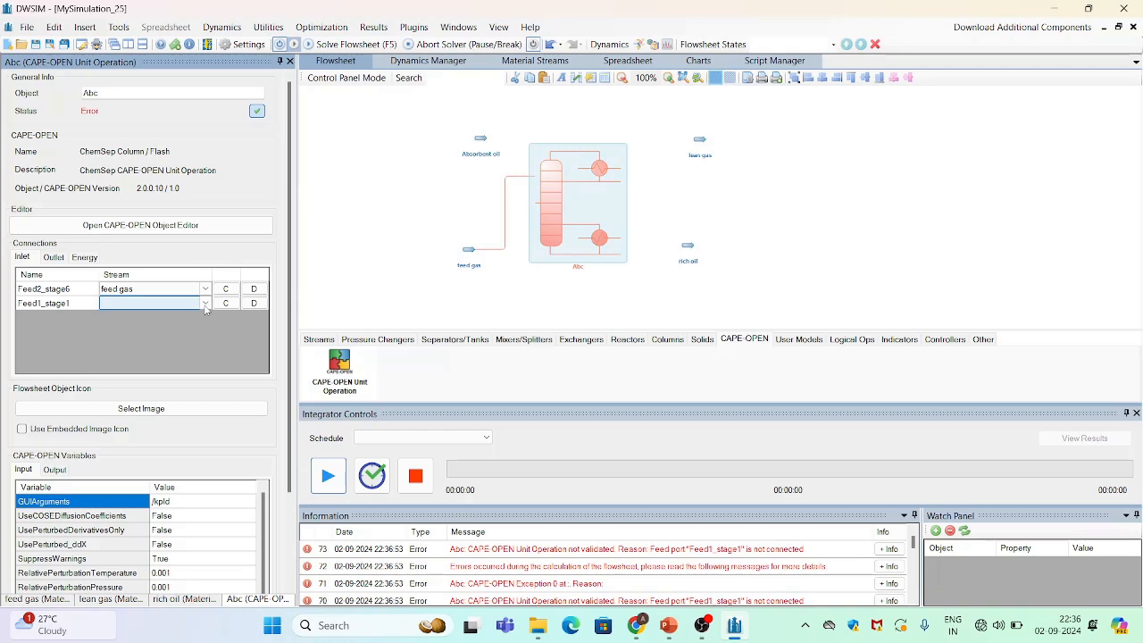
{"action": "left_click", "coordinate": [204, 305]}
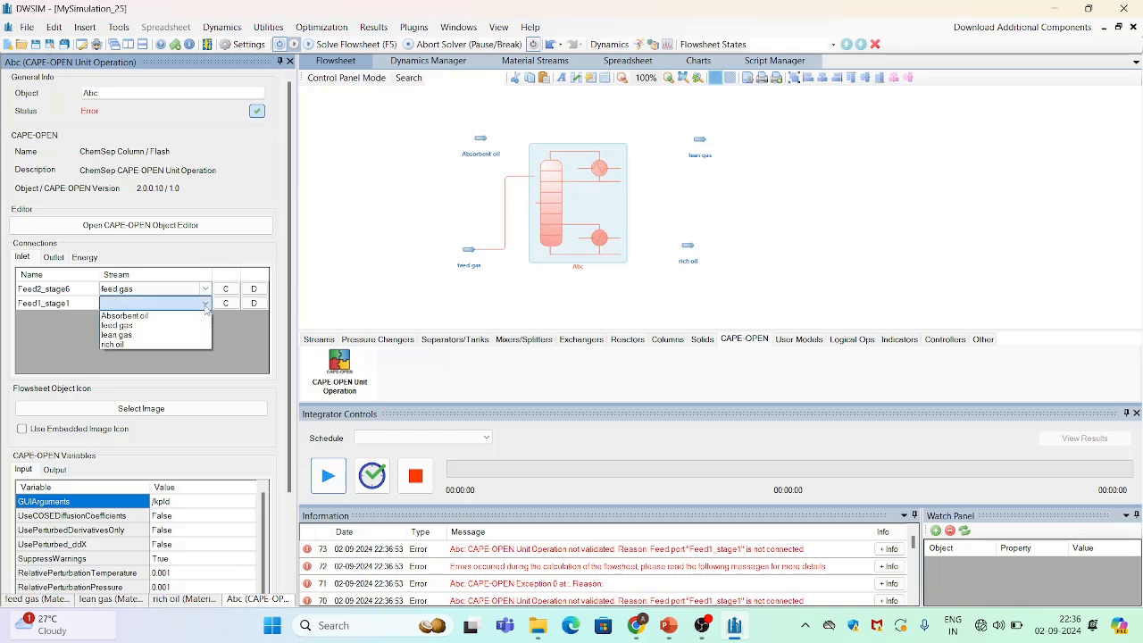
{"action": "left_click", "coordinate": [150, 317]}
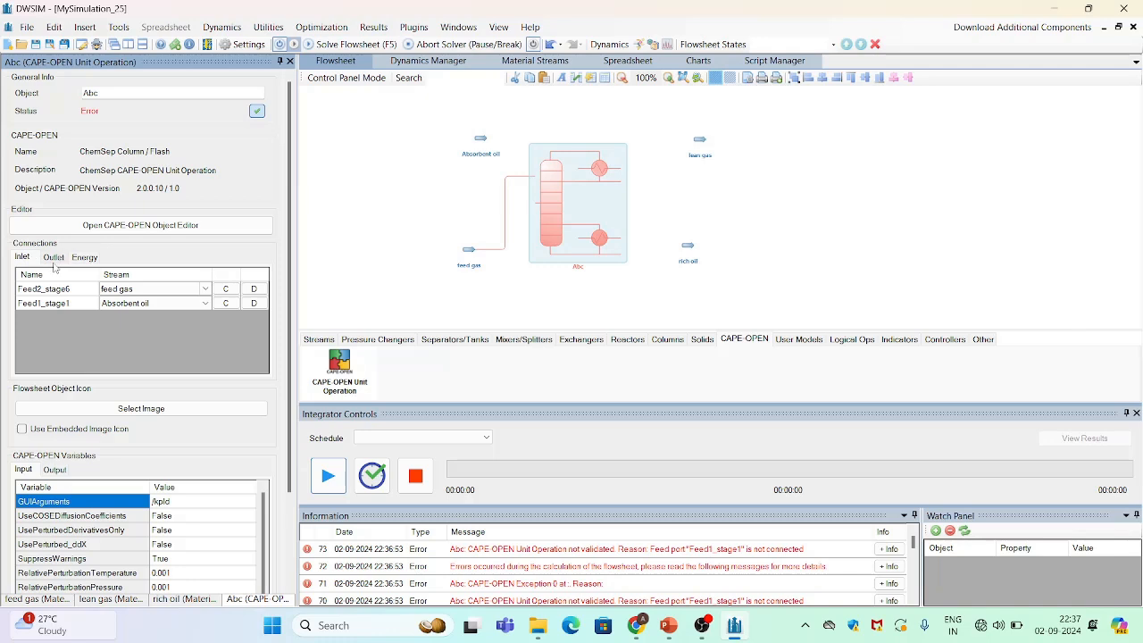
Connect lean gas as the column's TopProduct outlet and rich oil as its BottomProduct outlet
{"action": "left_click", "coordinate": [53, 258]}
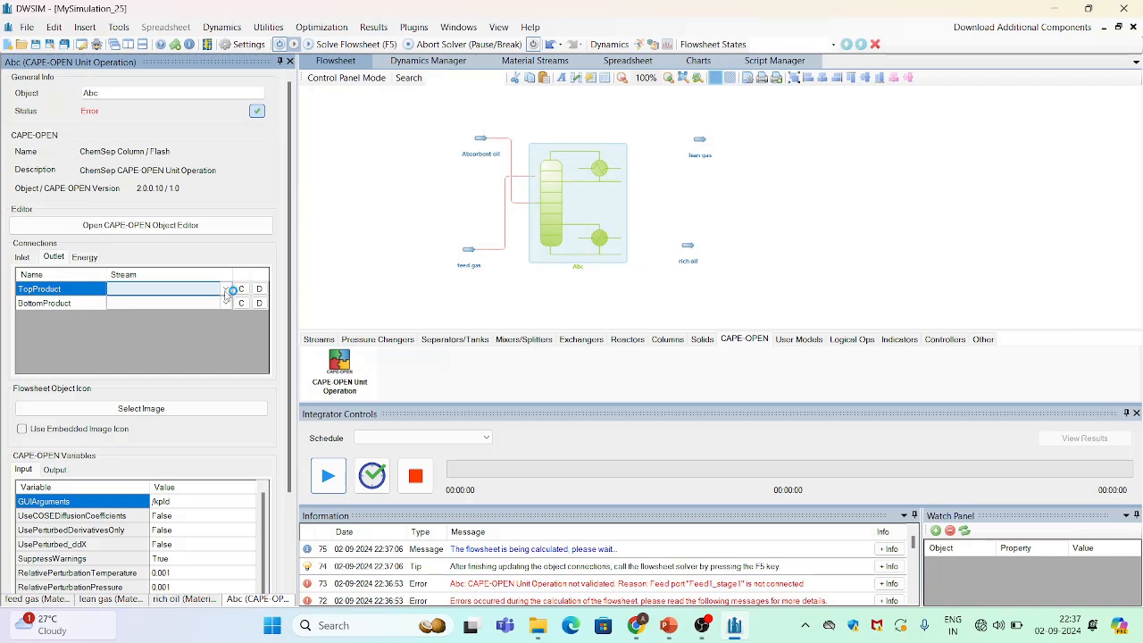
{"action": "left_click", "coordinate": [225, 290]}
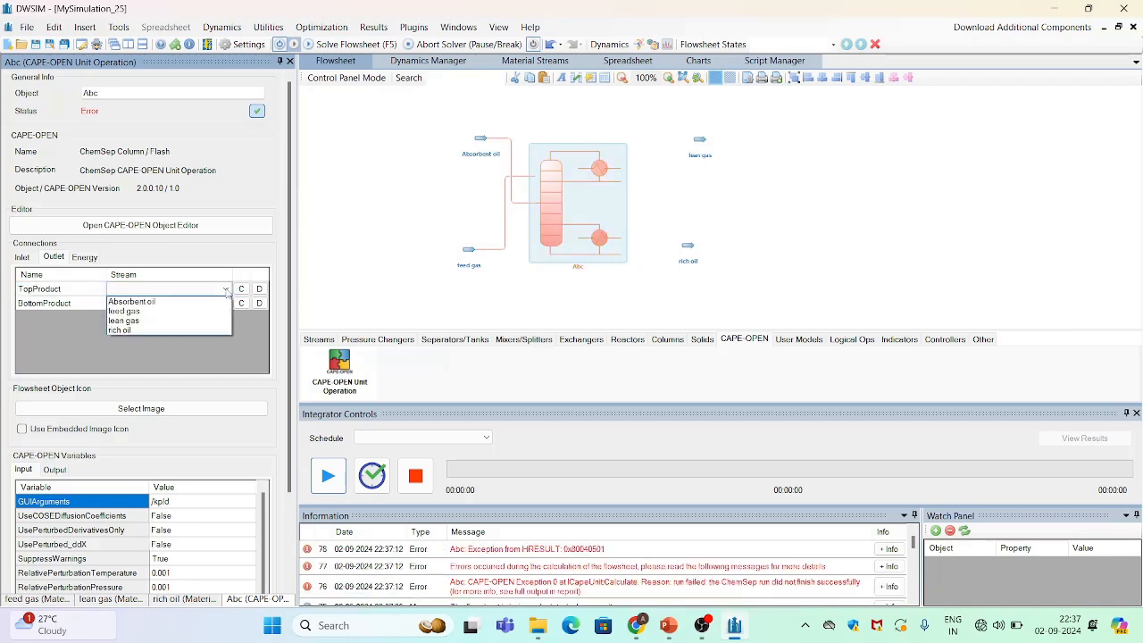
{"action": "left_click", "coordinate": [165, 319]}
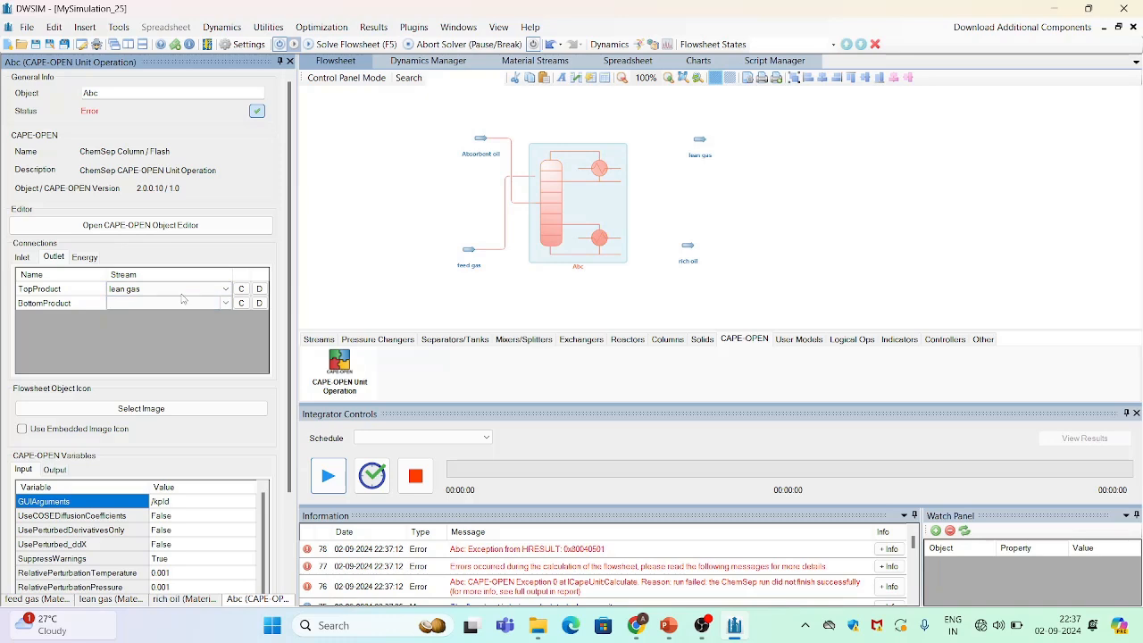
{"action": "left_click", "coordinate": [205, 303]}
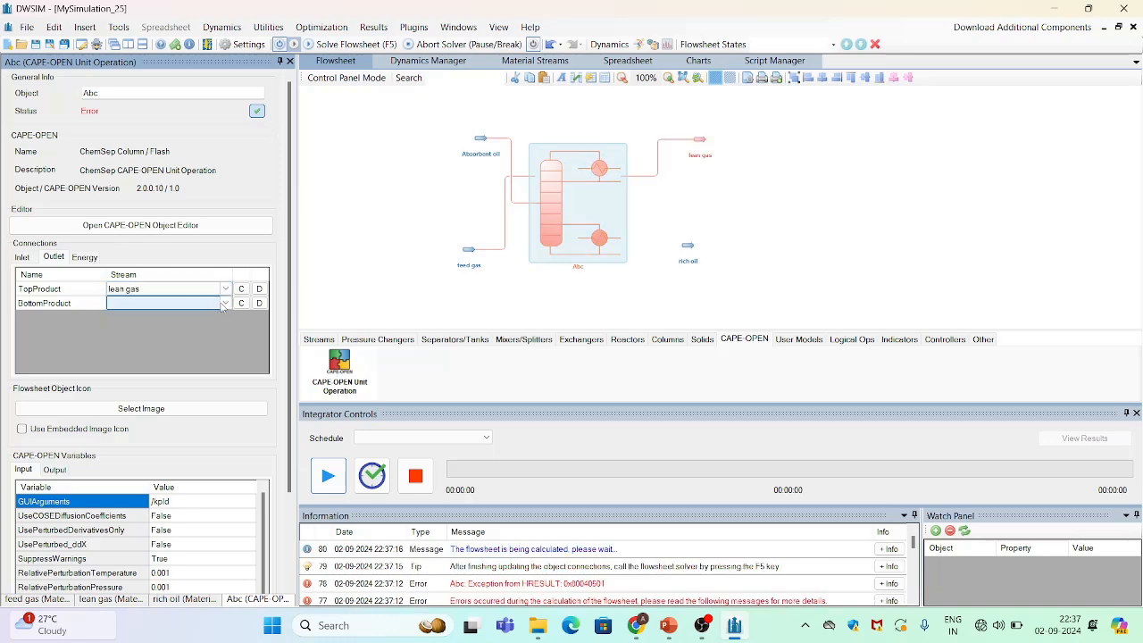
{"action": "left_click", "coordinate": [224, 304]}
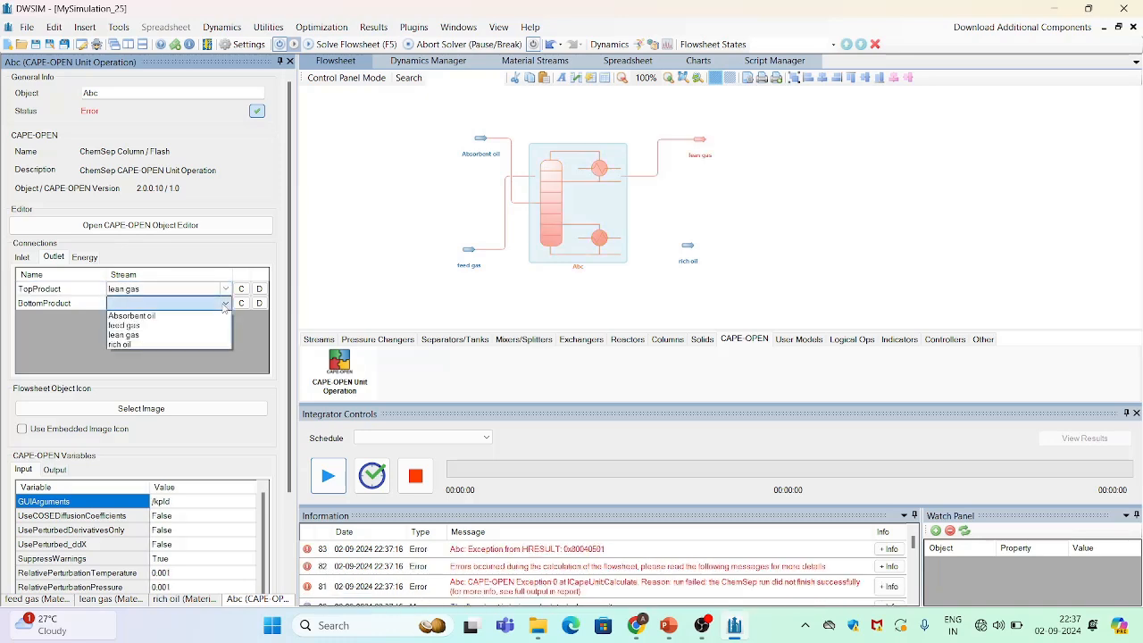
{"action": "left_click", "coordinate": [144, 347]}
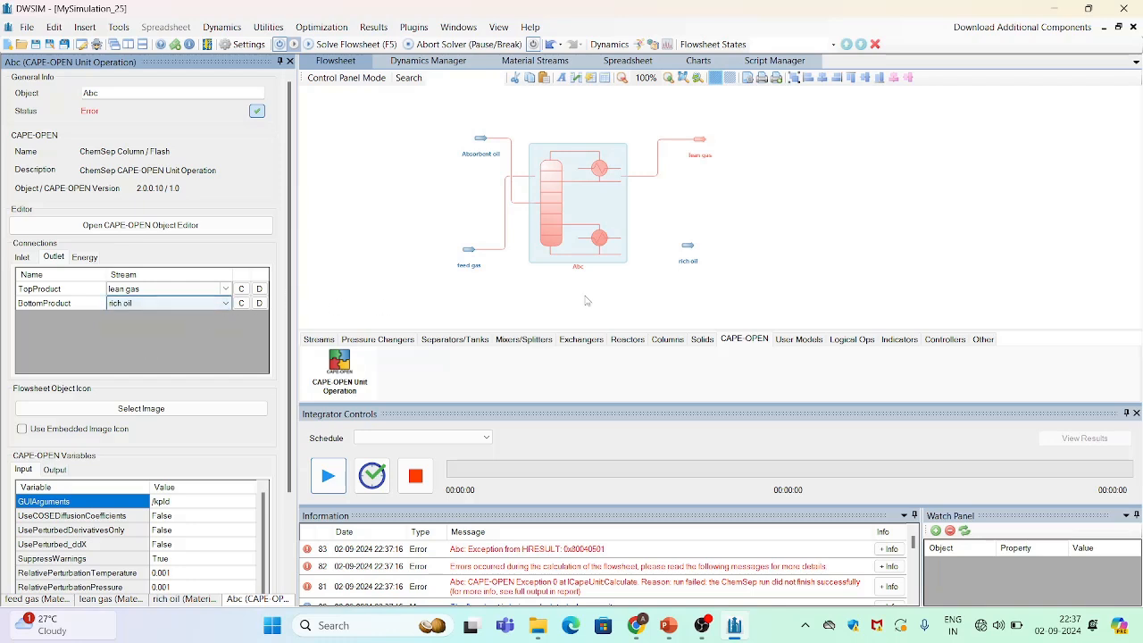
{"action": "left_click", "coordinate": [677, 254]}
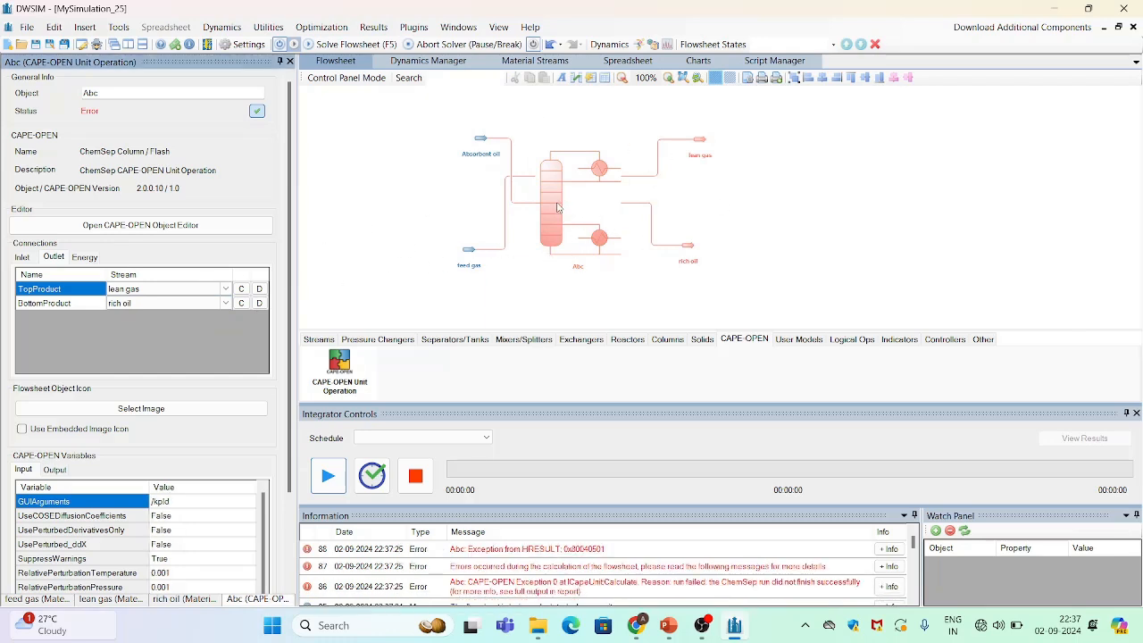
Open the absorber column's ChemSep editor full-screen and set the K-value thermodynamic model to EOS
{"action": "left_click", "coordinate": [556, 208]}
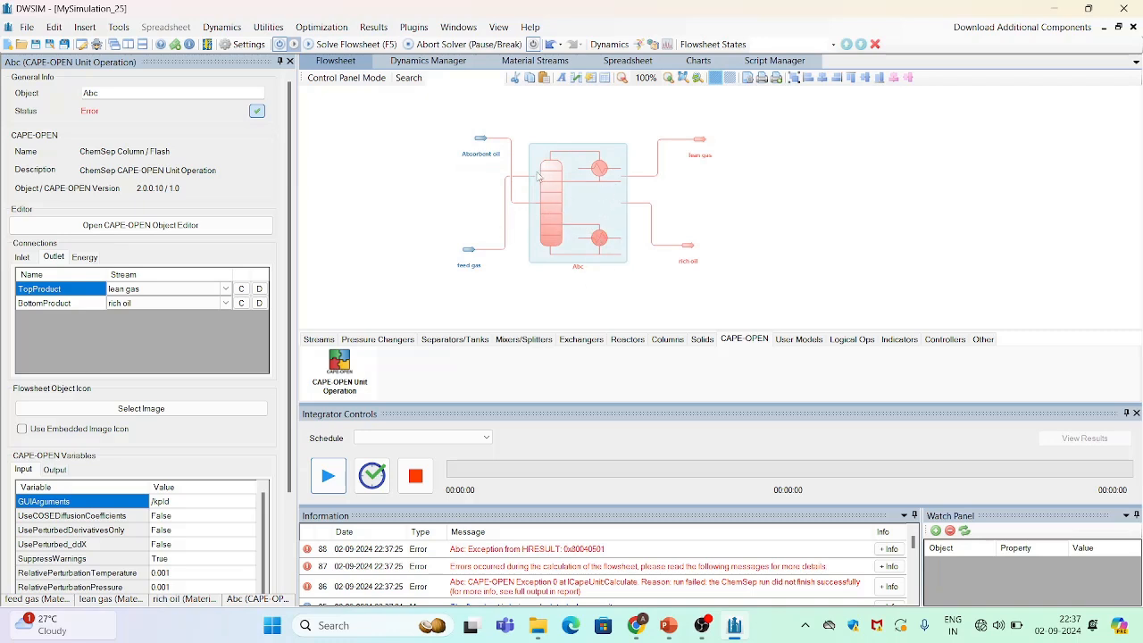
{"action": "left_click", "coordinate": [182, 227]}
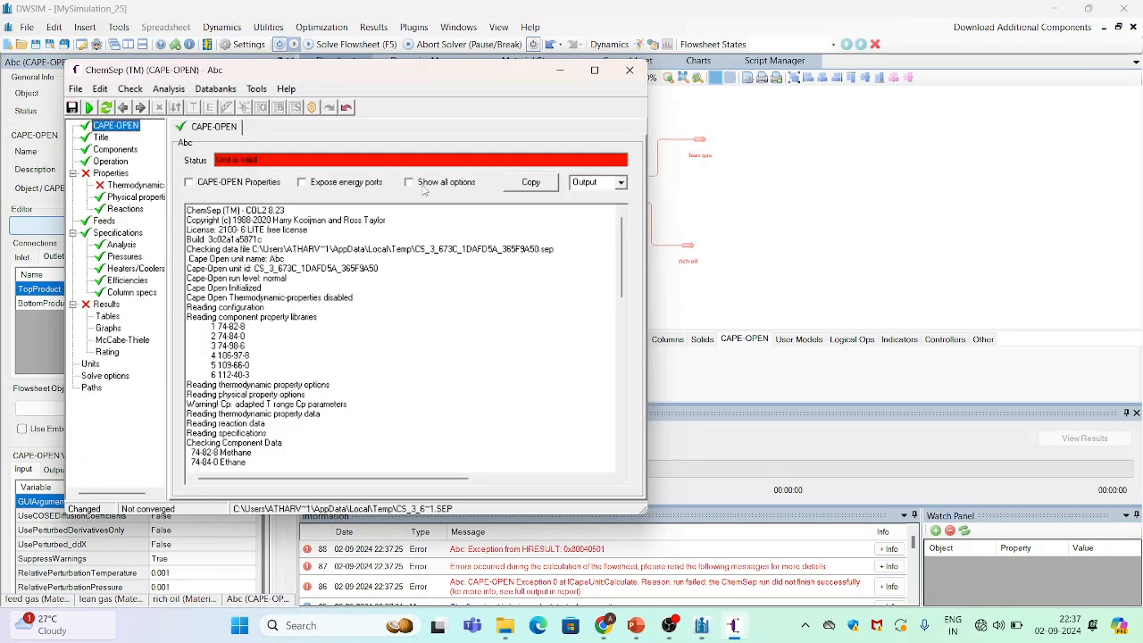
{"action": "left_click", "coordinate": [594, 69]}
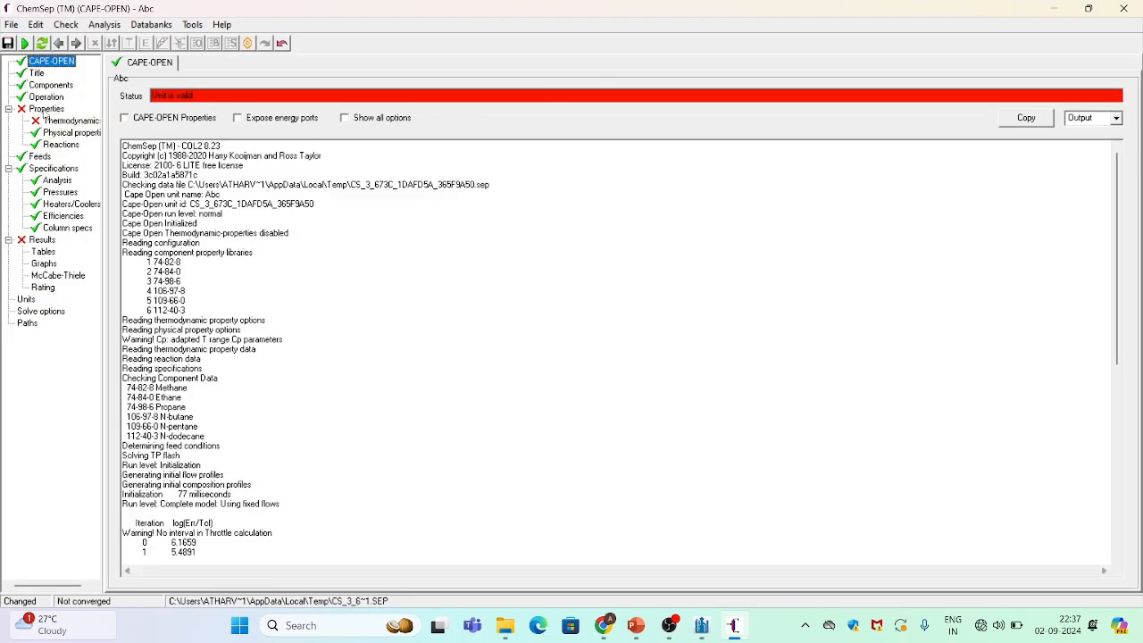
{"action": "left_click", "coordinate": [71, 120]}
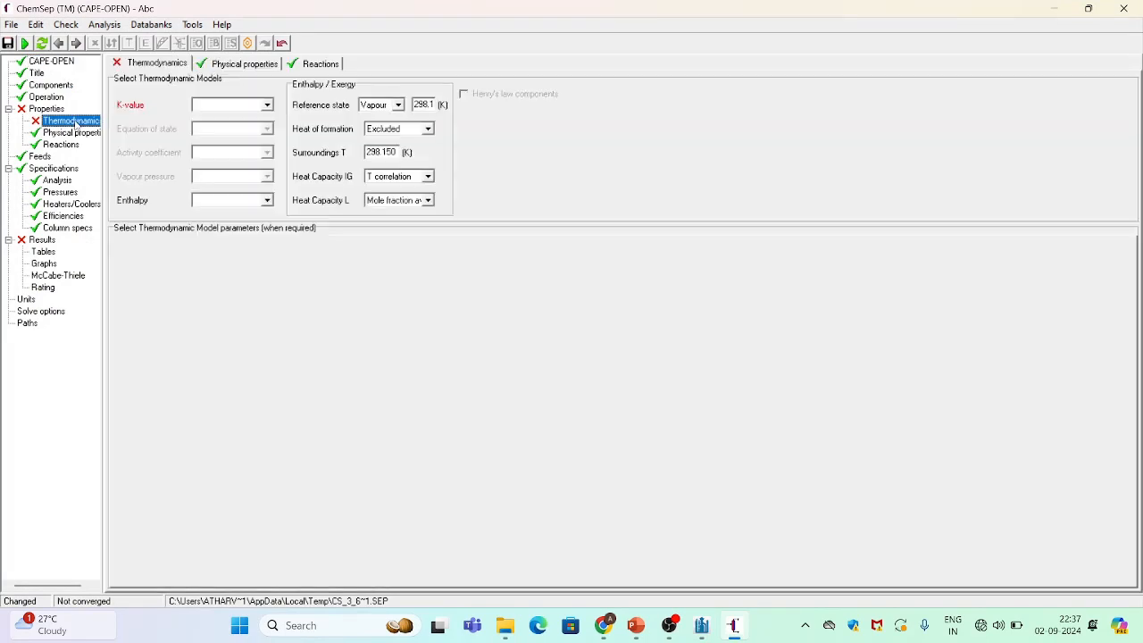
{"action": "left_click", "coordinate": [267, 105]}
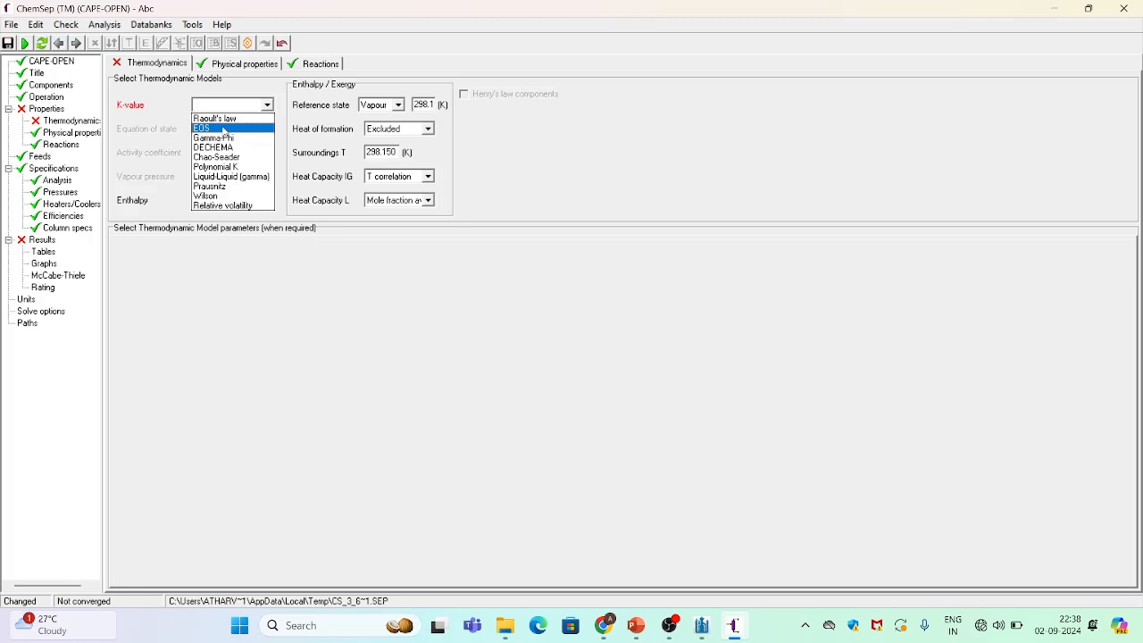
{"action": "left_click", "coordinate": [224, 130]}
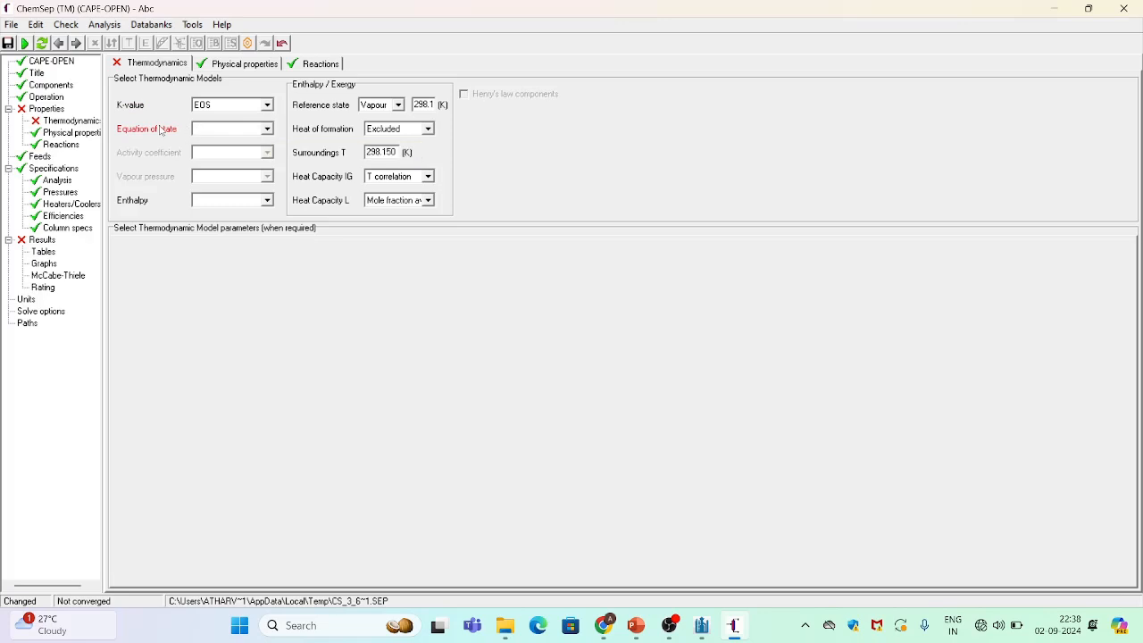
Set the equation of state to Peng-Robinson 76, accepting the parameter reset and consistent EOS enthalpy
{"action": "left_click", "coordinate": [271, 130]}
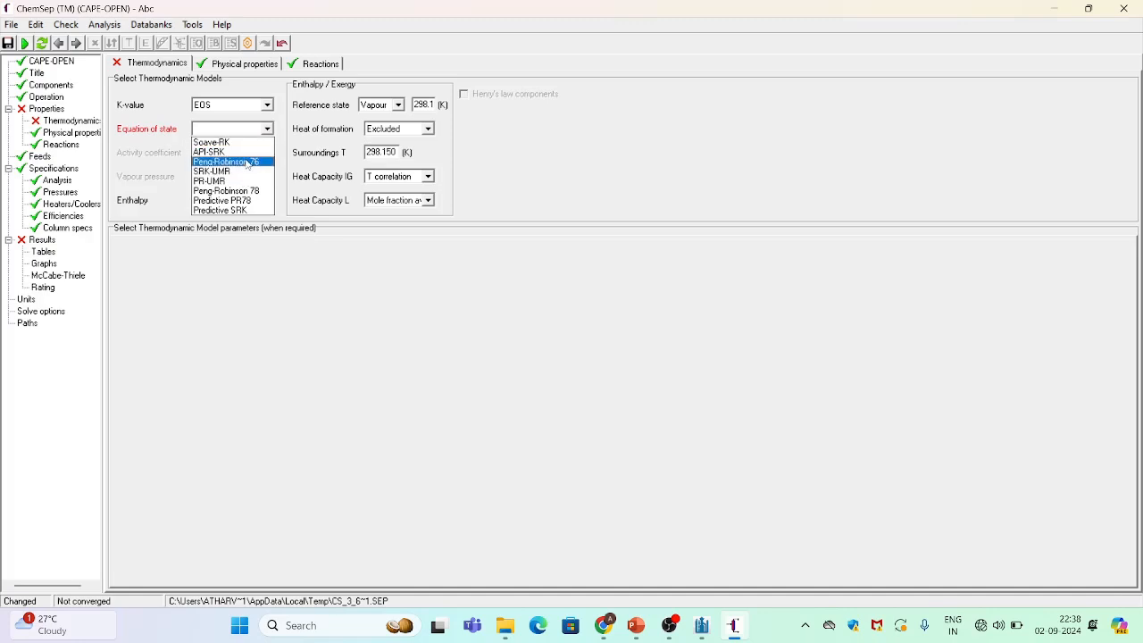
{"action": "left_click", "coordinate": [247, 164]}
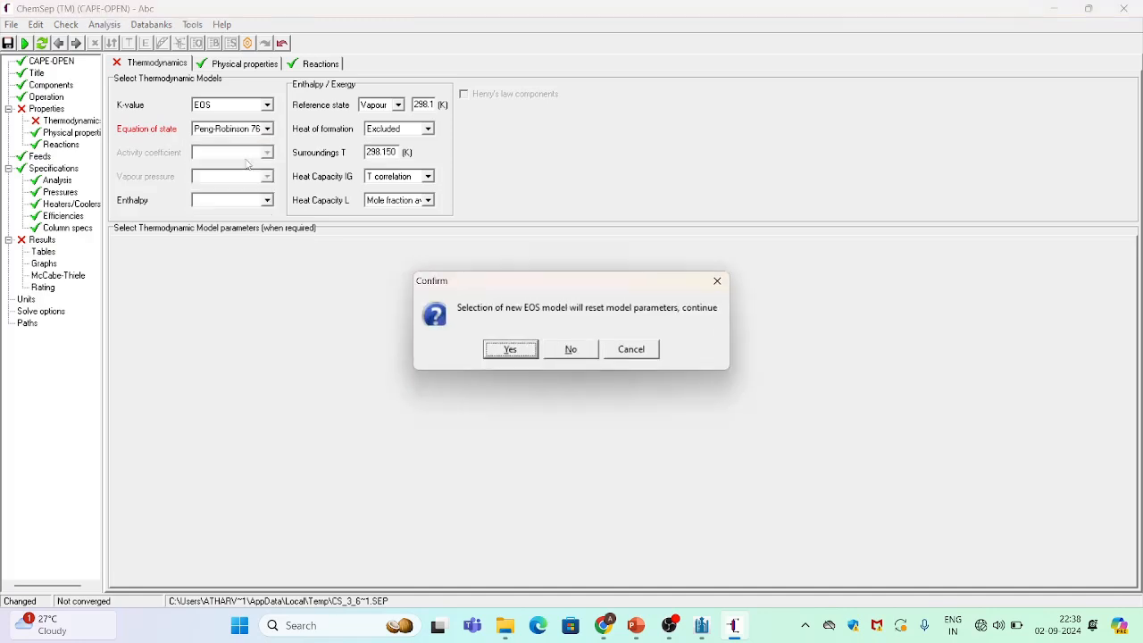
{"action": "left_click", "coordinate": [511, 349]}
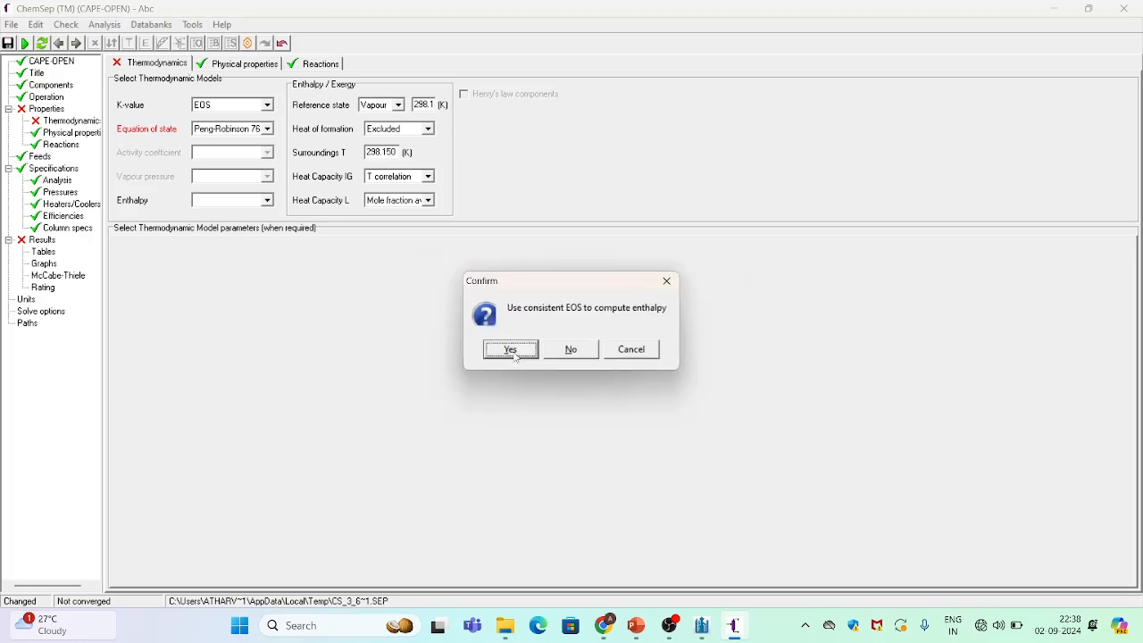
{"action": "left_click", "coordinate": [512, 352]}
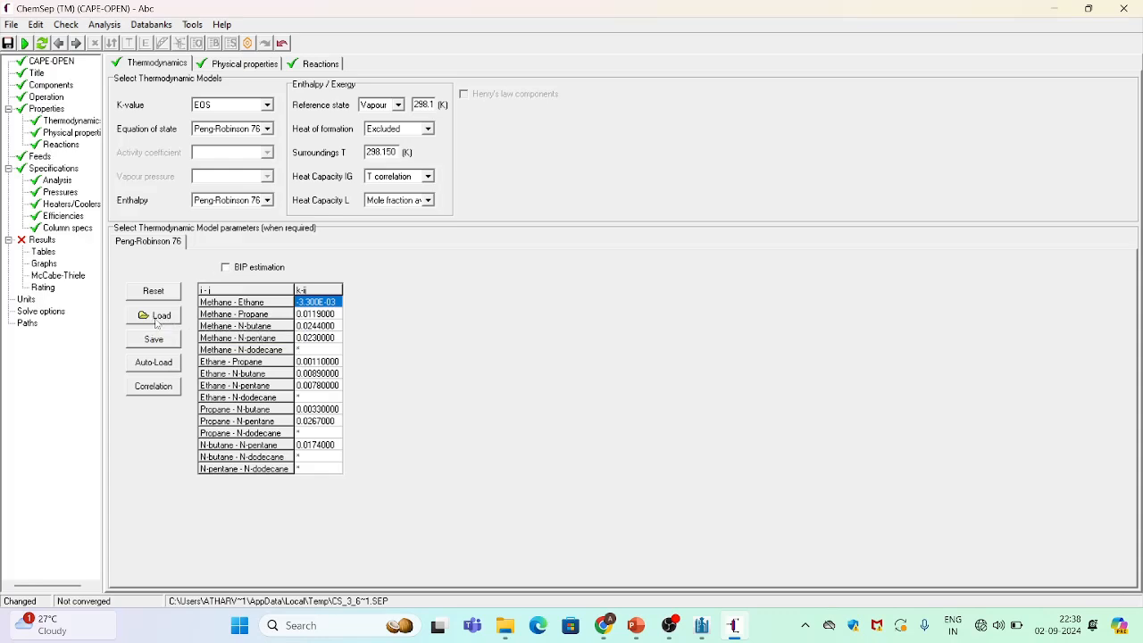
Load the Peng-Robinson binary interaction parameters from the pr.ipd library file
{"action": "left_click", "coordinate": [156, 320]}
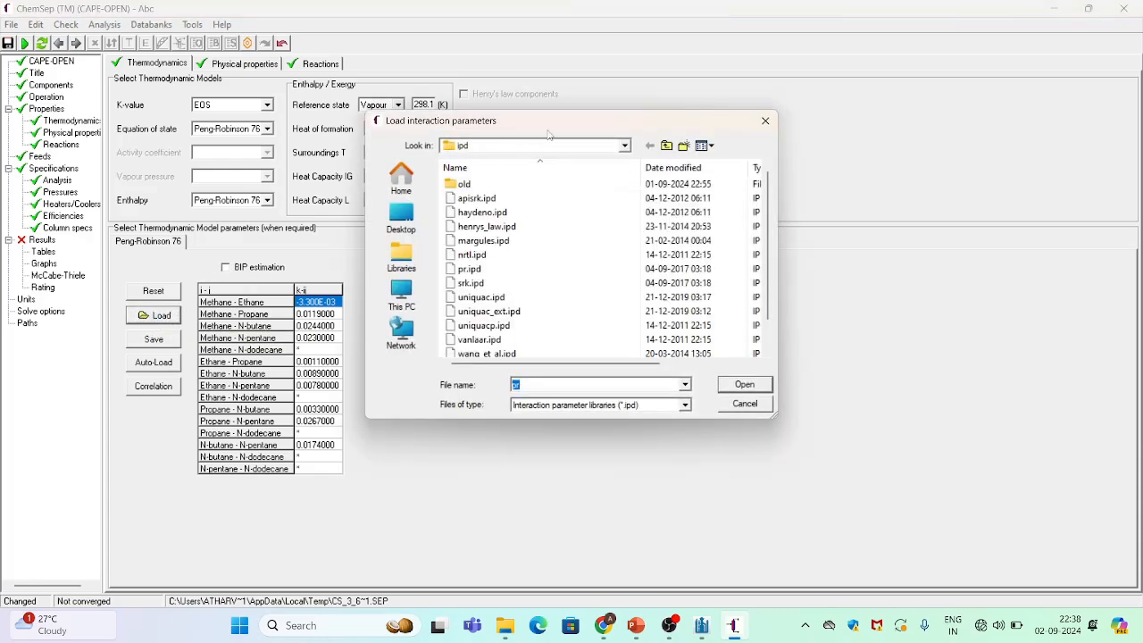
{"action": "left_click", "coordinate": [471, 275]}
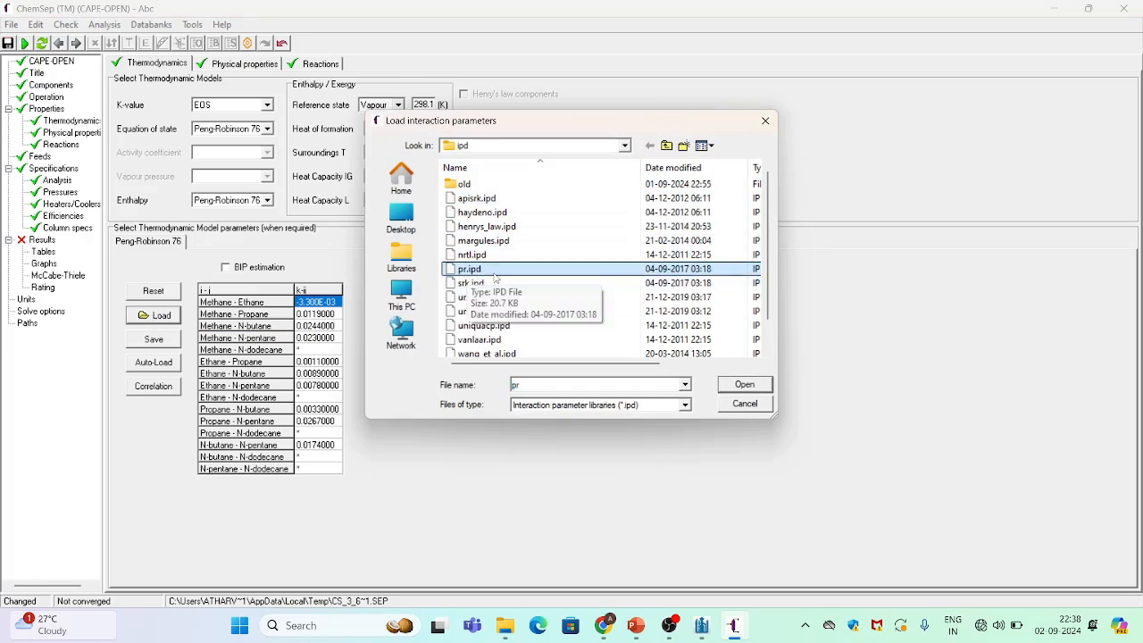
{"action": "left_click", "coordinate": [745, 384]}
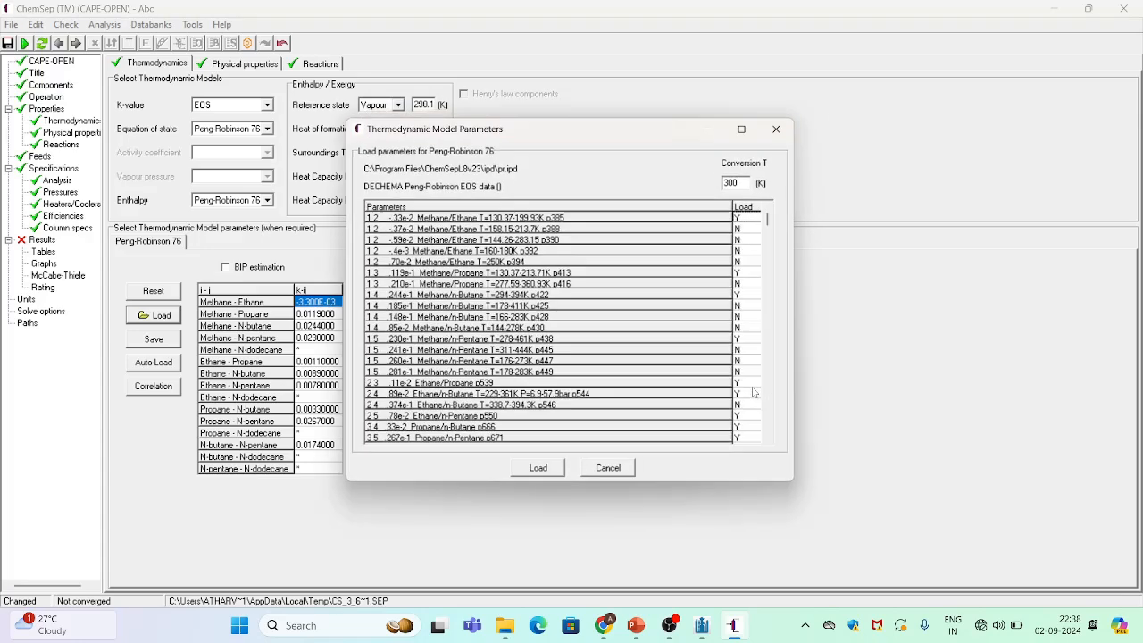
{"action": "left_click", "coordinate": [539, 470]}
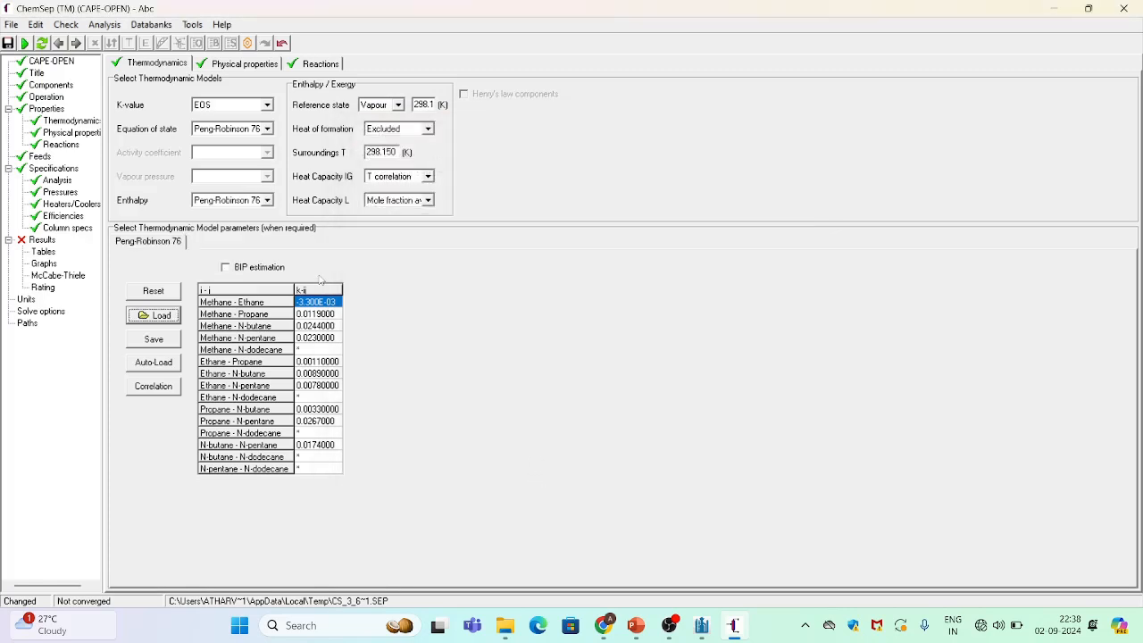
Set the column pressure specification to Constant pressure with a top pressure of 2757906 N/m2
{"action": "left_click", "coordinate": [60, 193]}
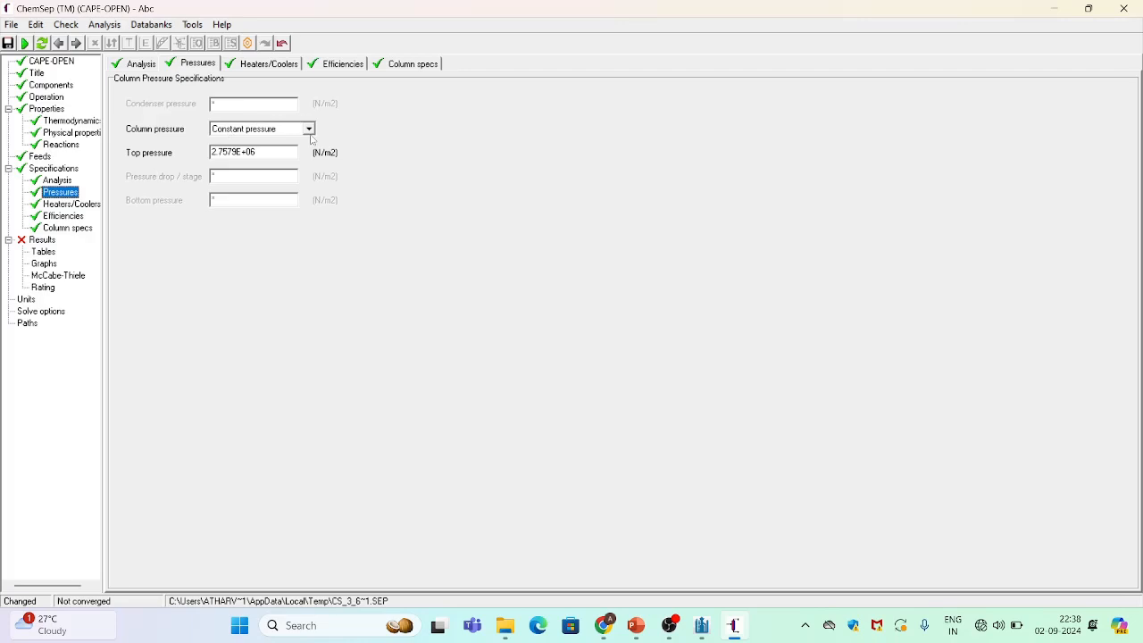
{"action": "left_click", "coordinate": [308, 129]}
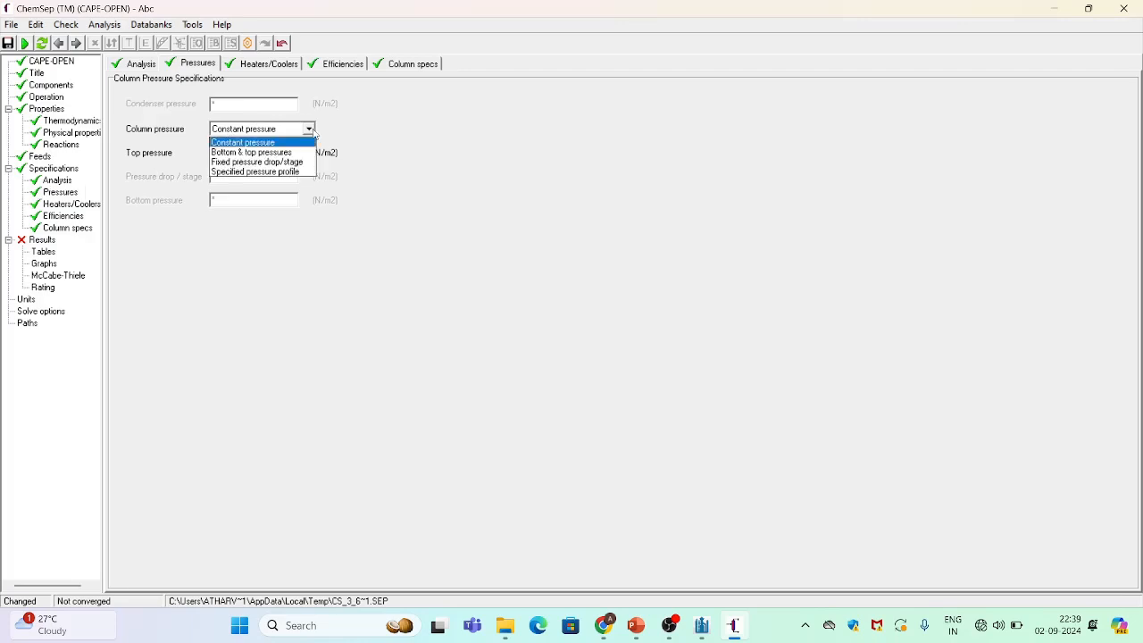
{"action": "left_click", "coordinate": [311, 130]}
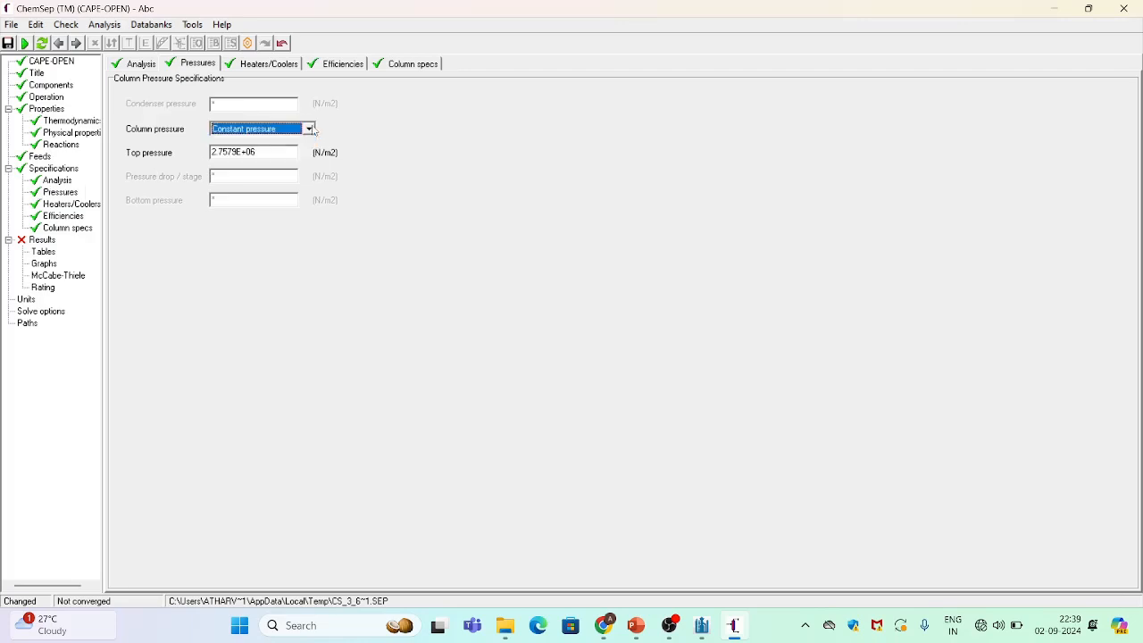
{"action": "left_click", "coordinate": [278, 153]}
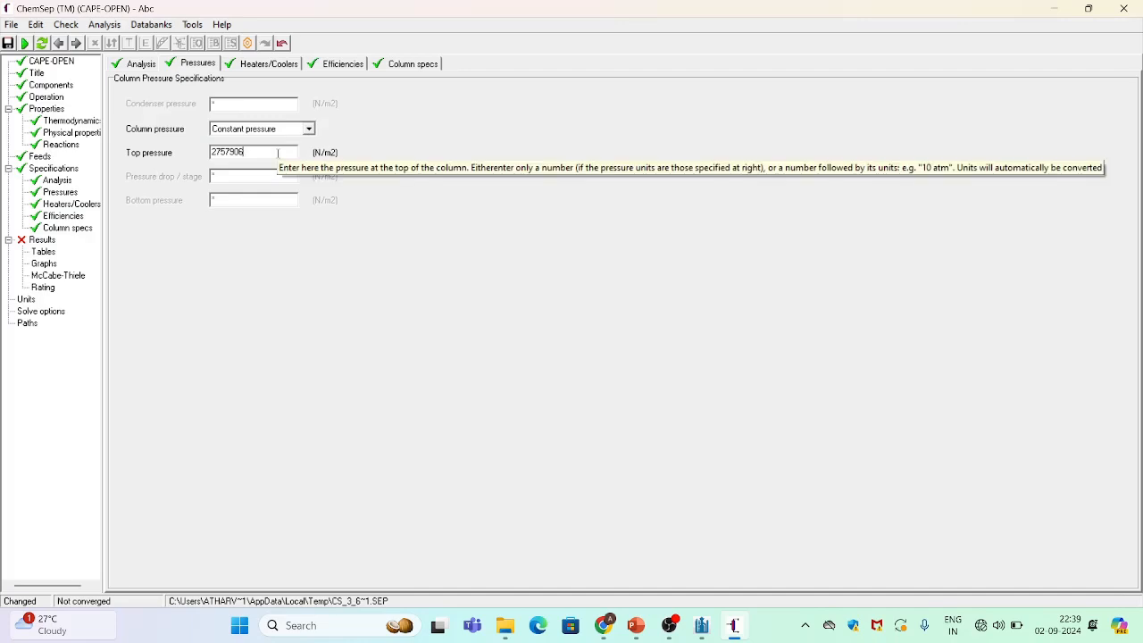
{"action": "key", "text": "Return"}
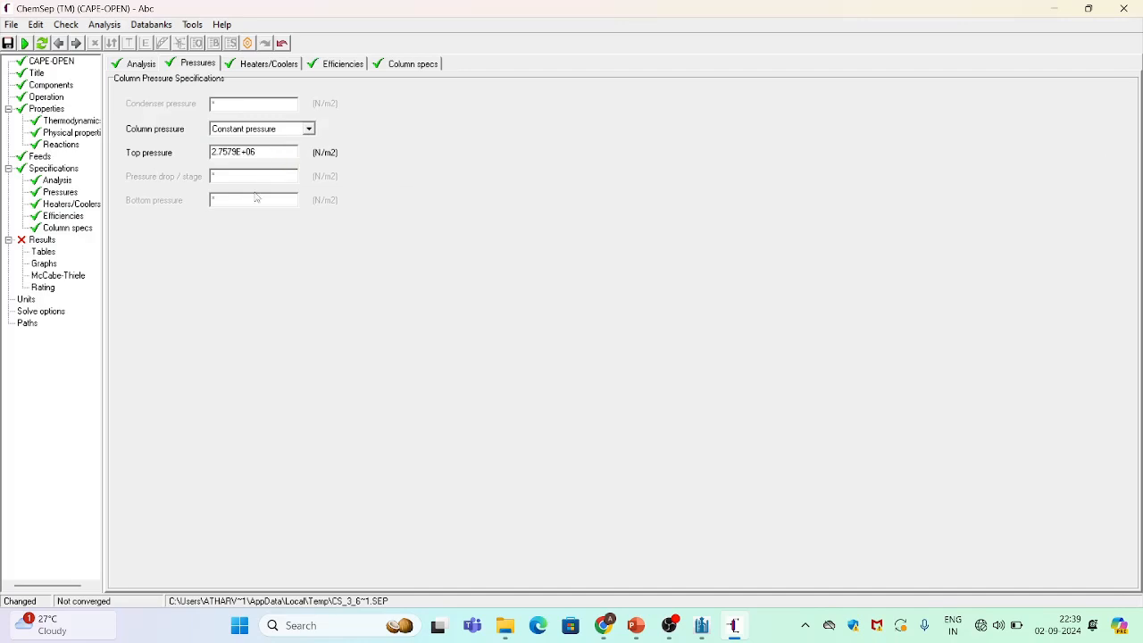
Set the solve method to 2-pass ideal K + constant H first in the solve options
{"action": "left_click", "coordinate": [53, 311]}
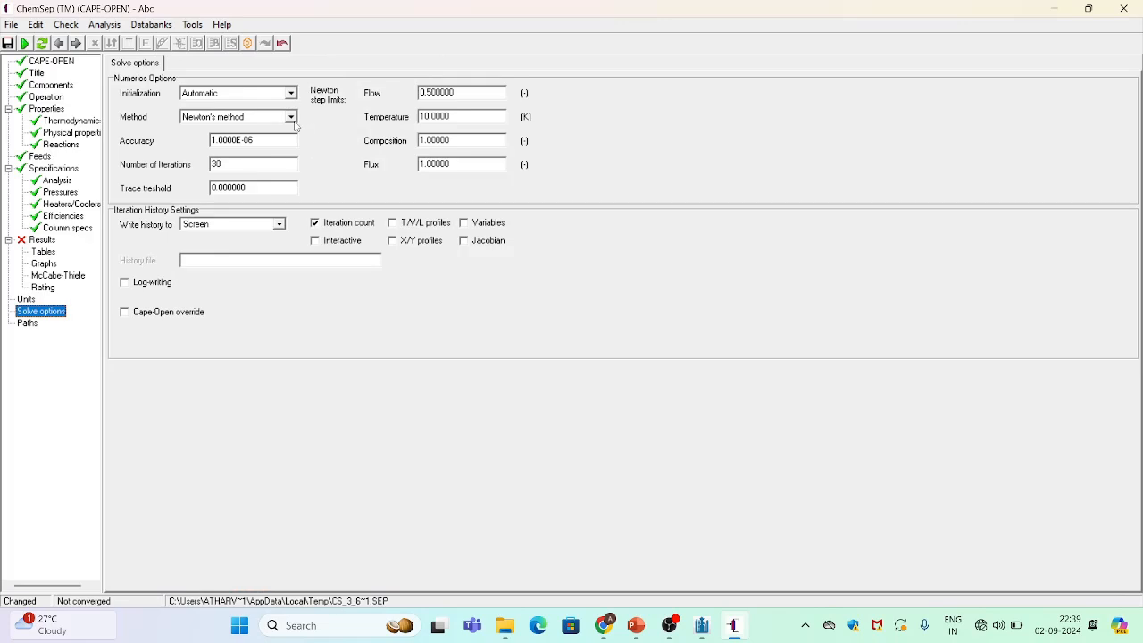
{"action": "left_click", "coordinate": [290, 94]}
{"action": "left_click", "coordinate": [290, 94]}
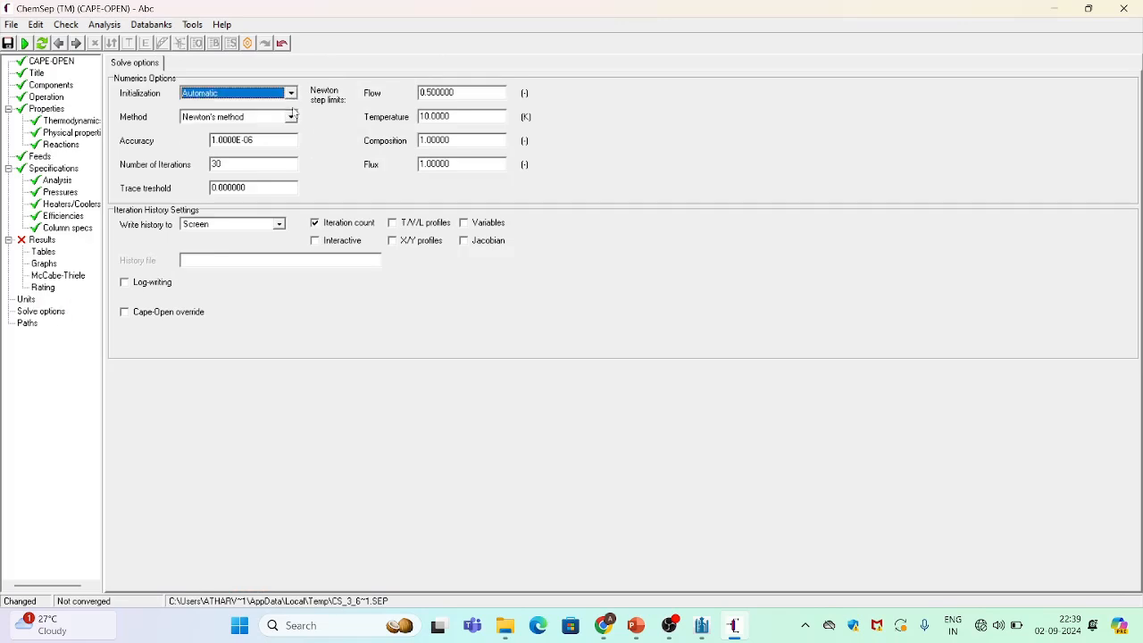
{"action": "left_click", "coordinate": [291, 117]}
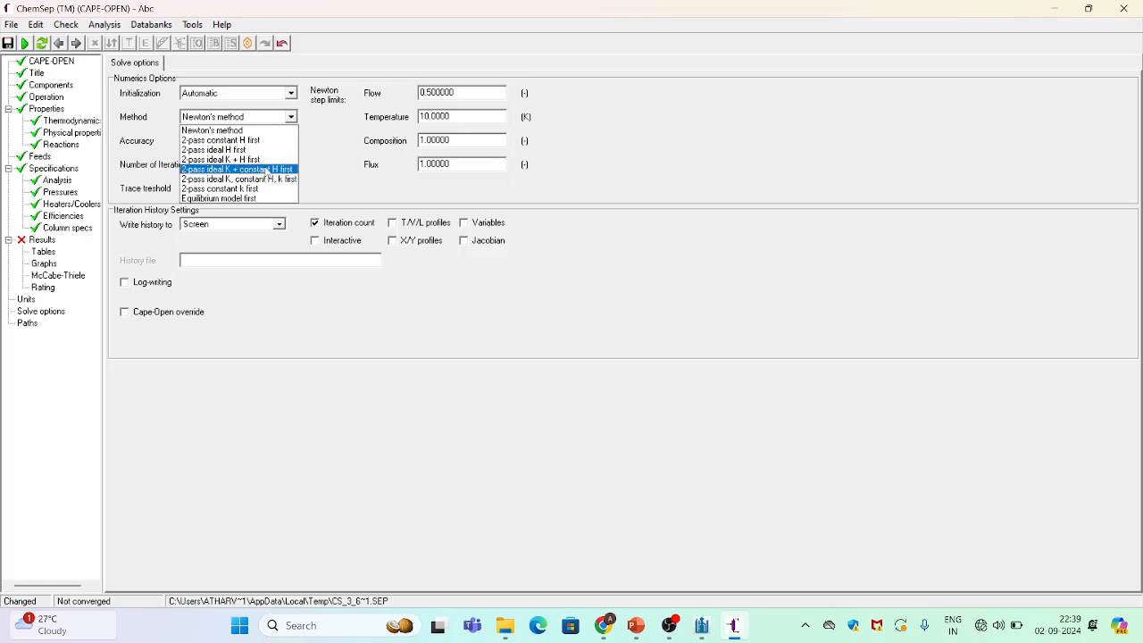
{"action": "left_click", "coordinate": [266, 170]}
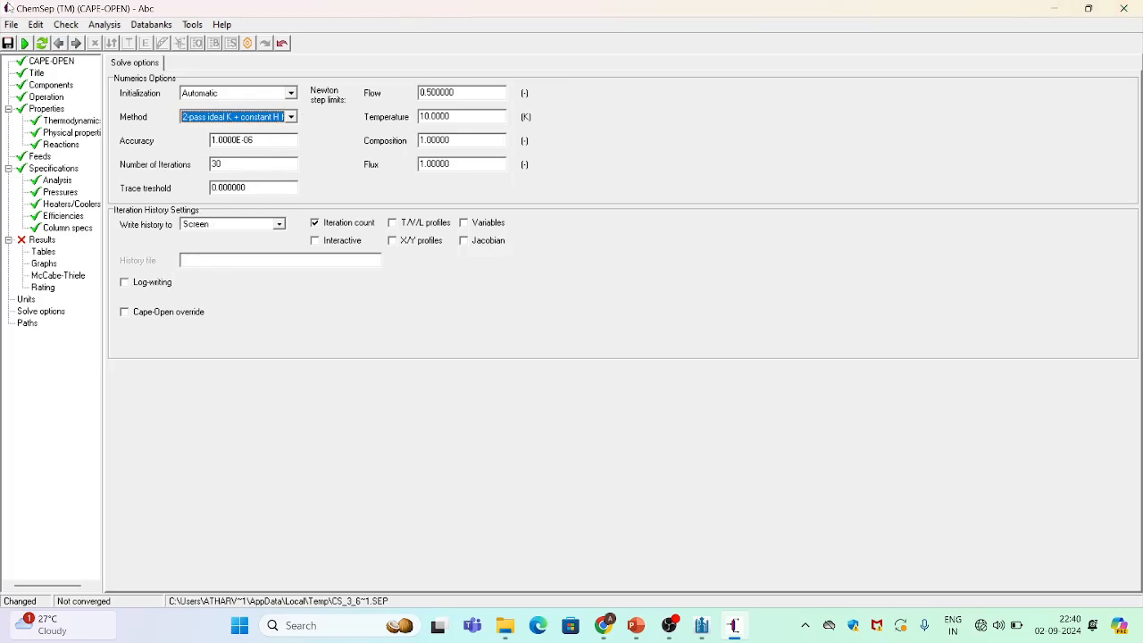
Check the input and solve the column, overwriting the .sep file and acknowledging the warning
{"action": "left_click", "coordinate": [25, 44]}
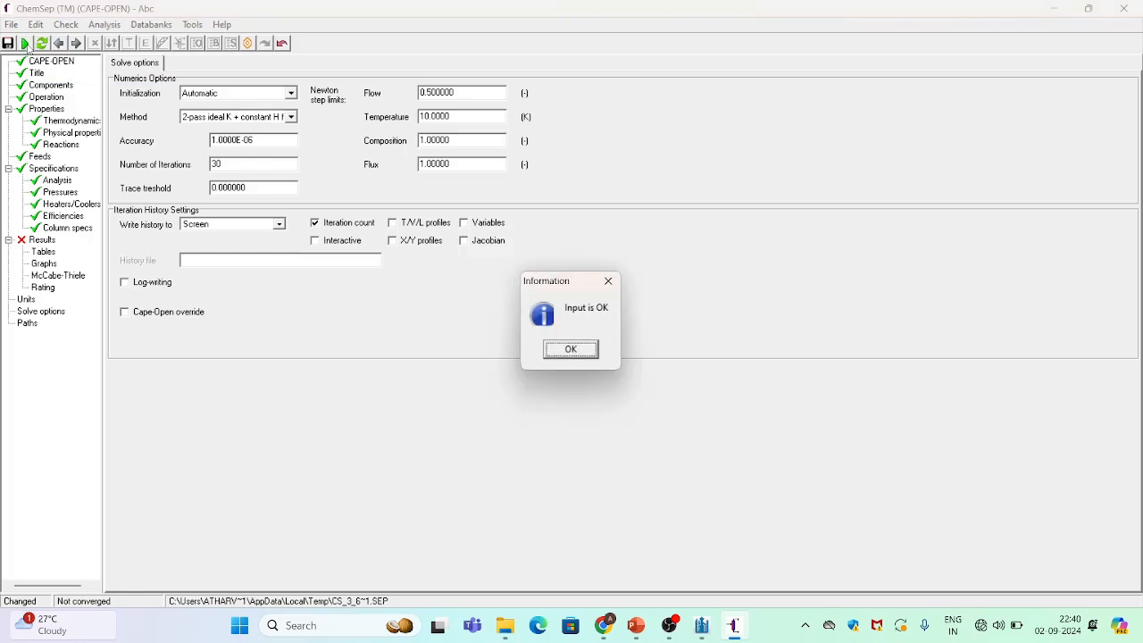
{"action": "left_click", "coordinate": [580, 353]}
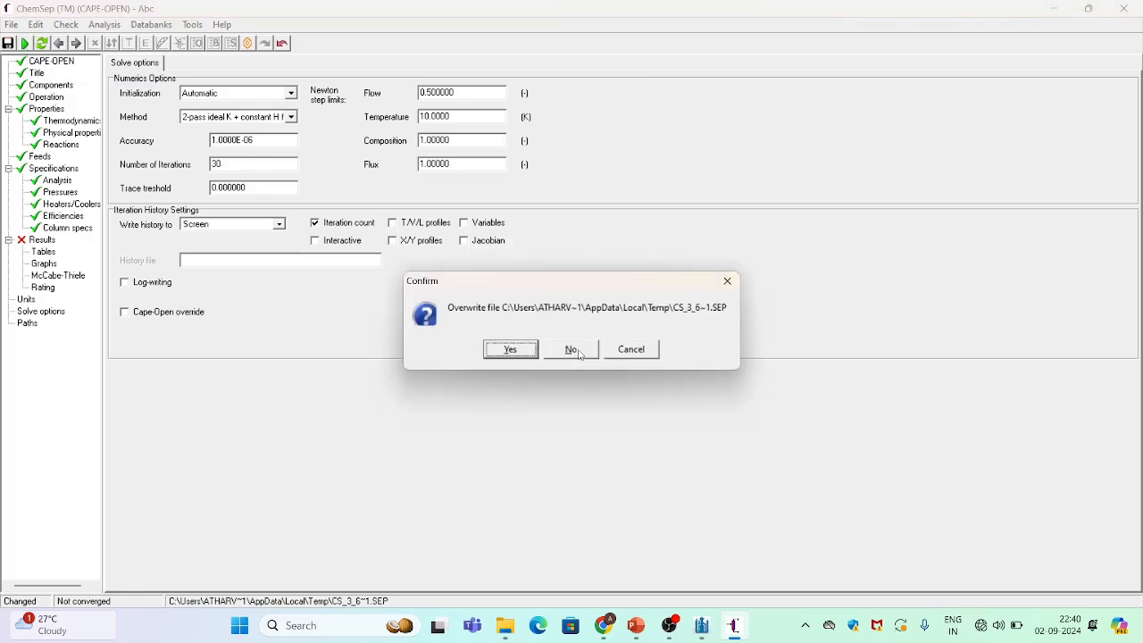
{"action": "left_click", "coordinate": [511, 349]}
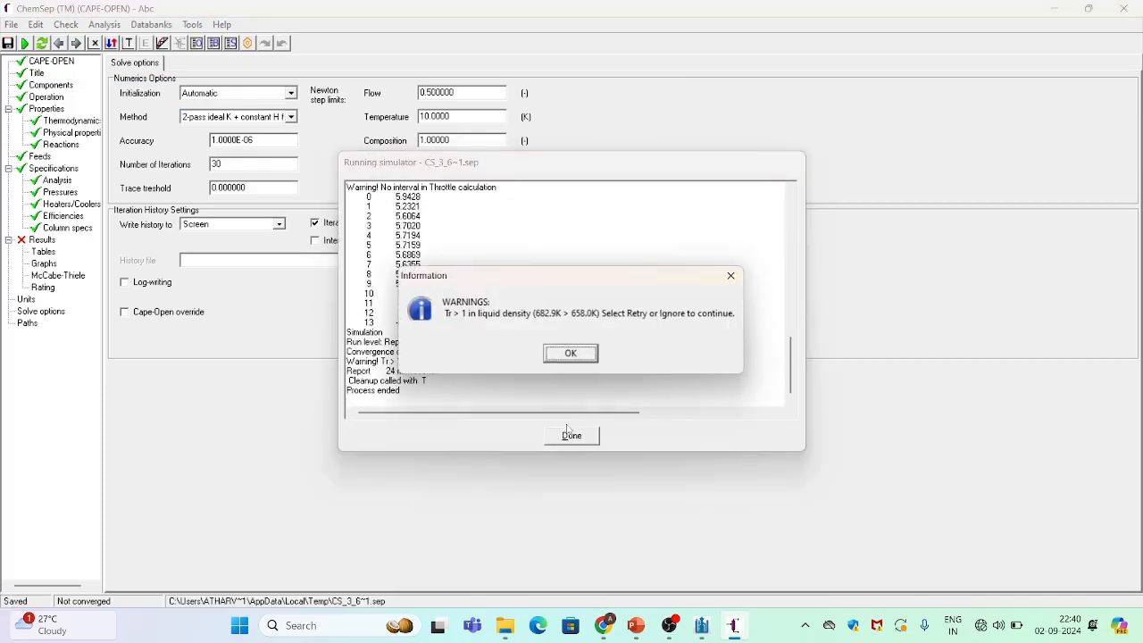
{"action": "left_click", "coordinate": [580, 356]}
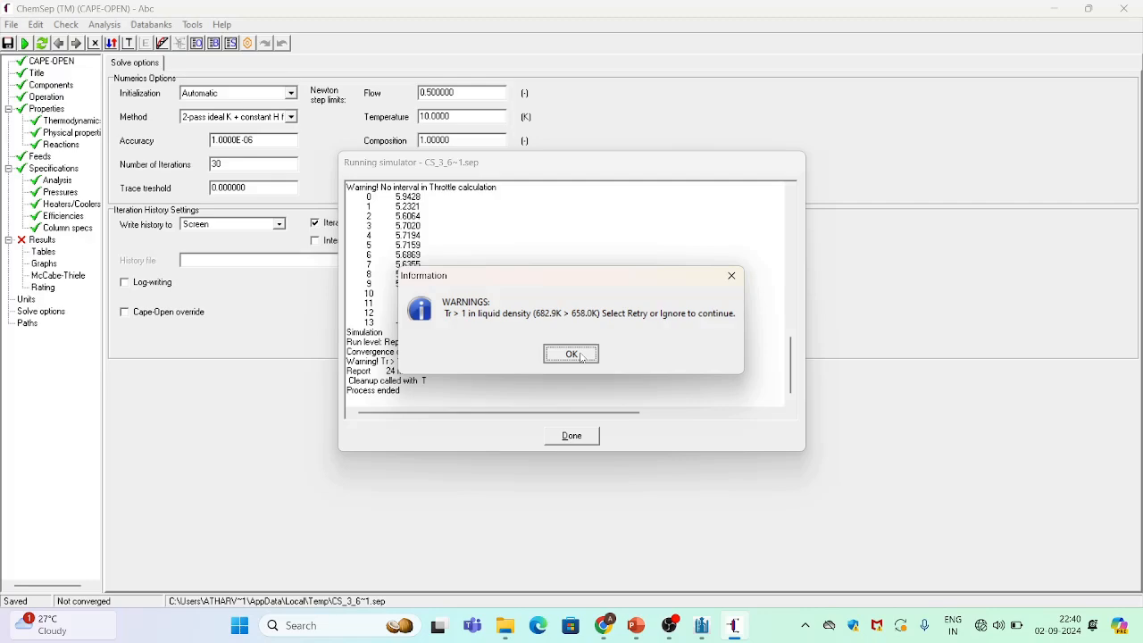
{"action": "left_click", "coordinate": [581, 357]}
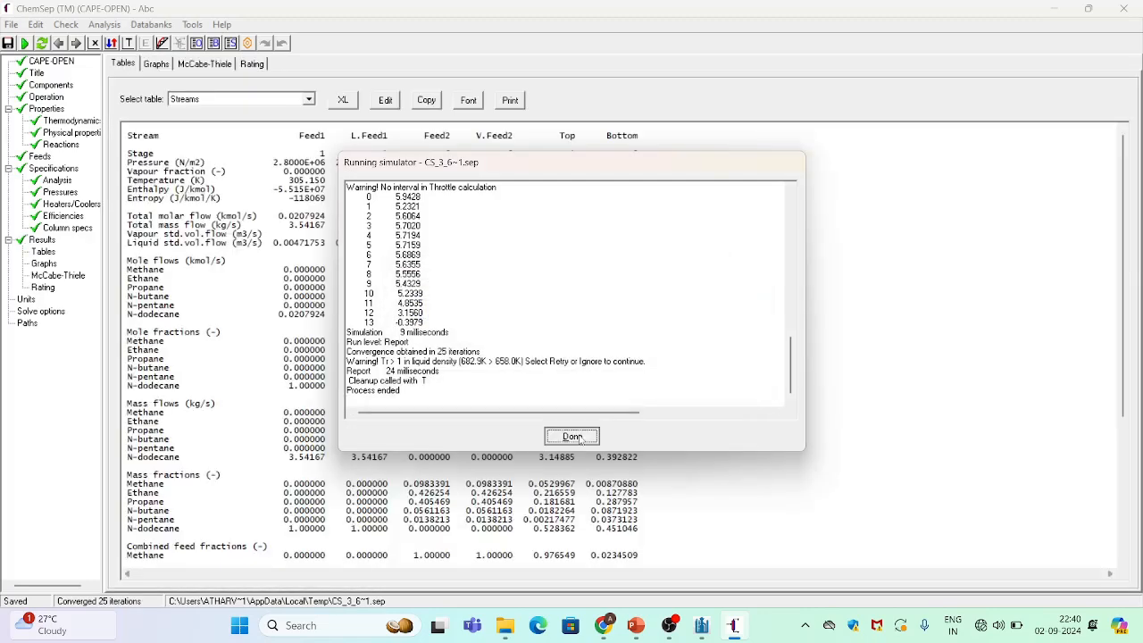
{"action": "left_click", "coordinate": [580, 439]}
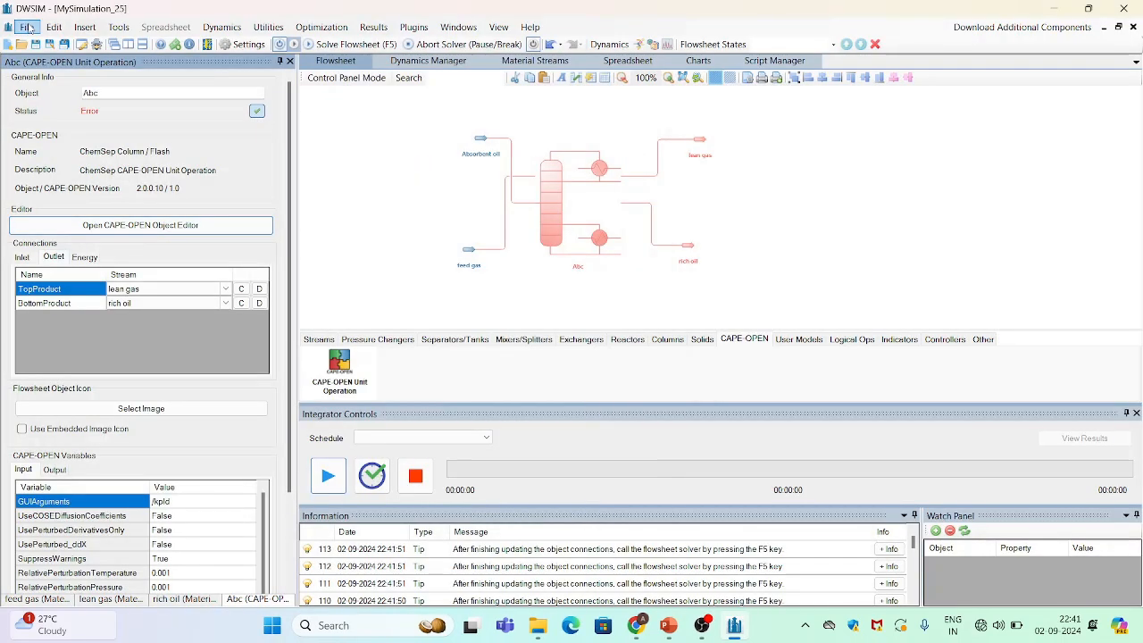
Reopen the column's CAPE-OPEN object editor and enable CAPE-OPEN Properties
{"action": "left_click", "coordinate": [26, 28]}
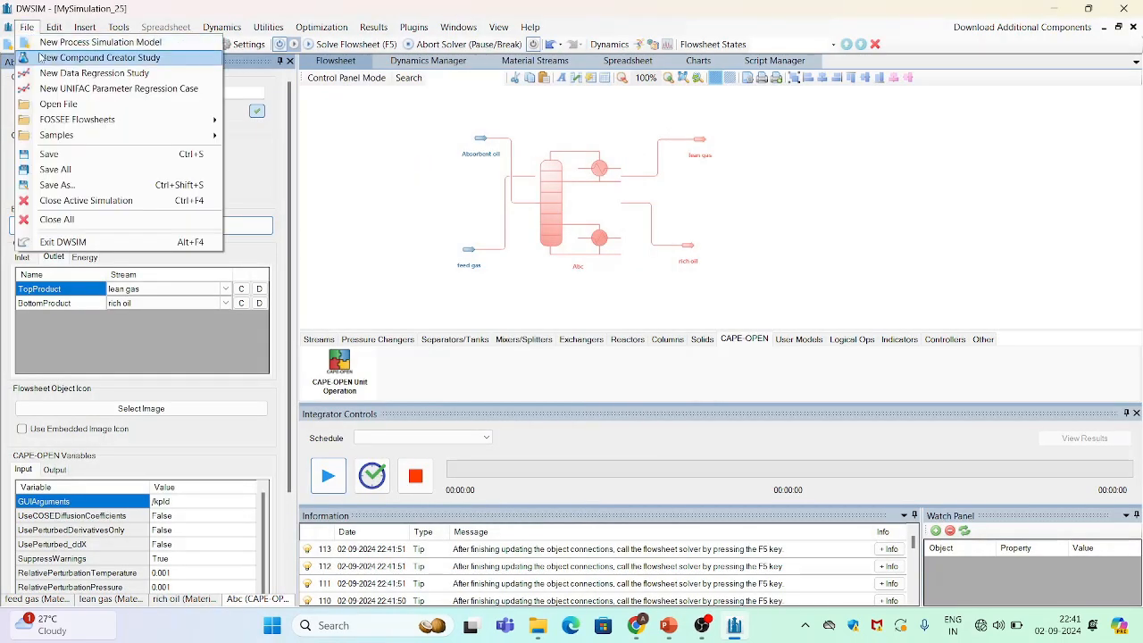
{"action": "left_click", "coordinate": [399, 152]}
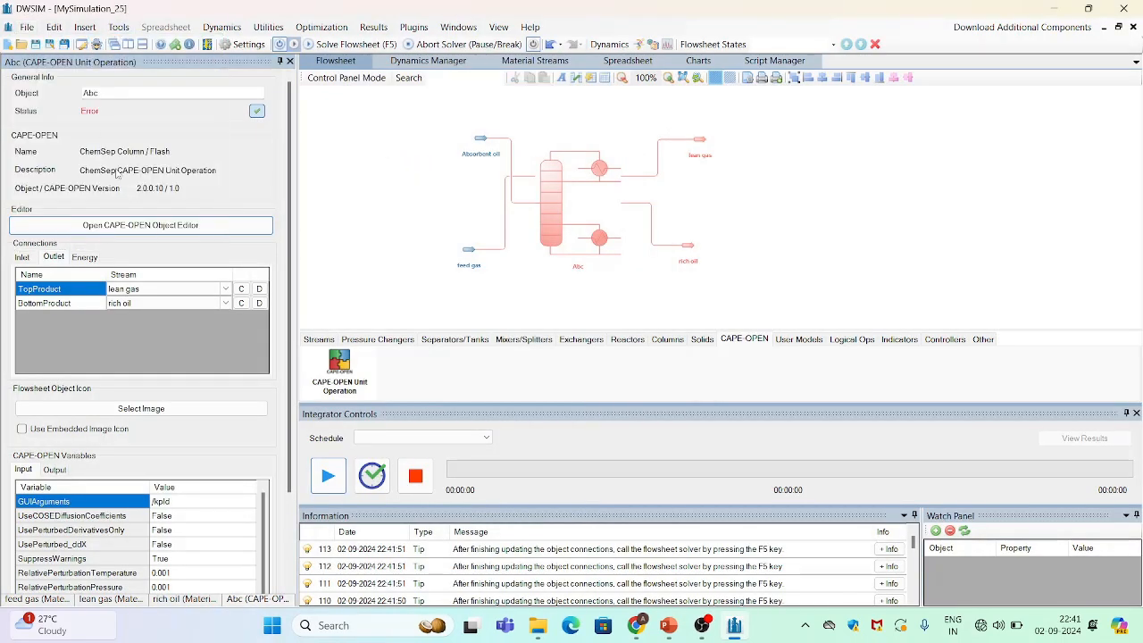
{"action": "left_click", "coordinate": [159, 228]}
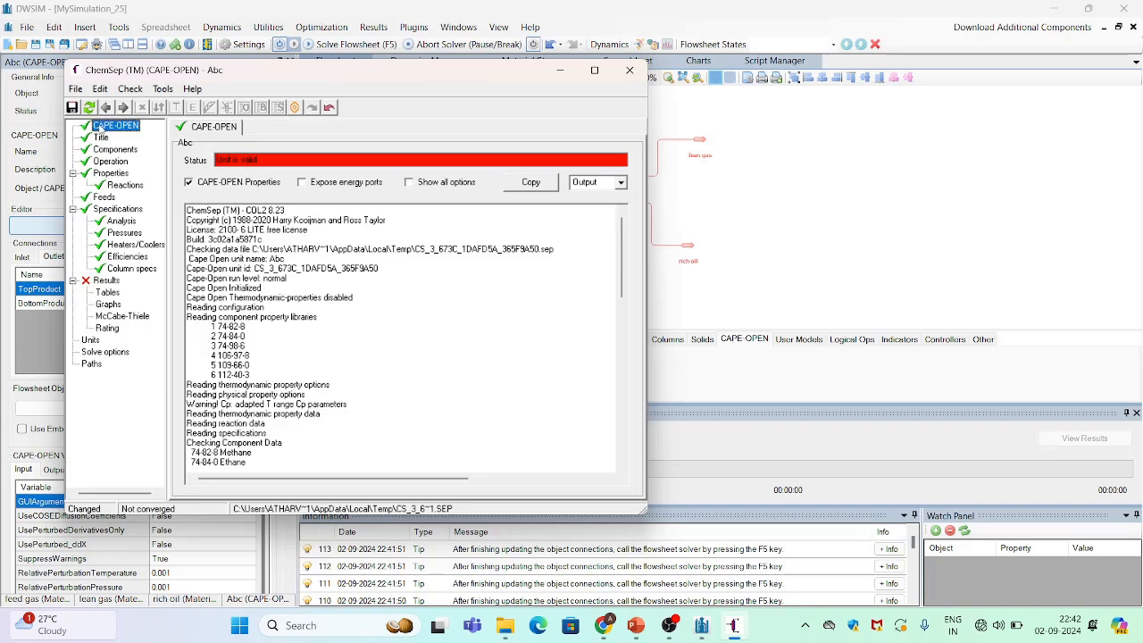
{"action": "left_click", "coordinate": [189, 183]}
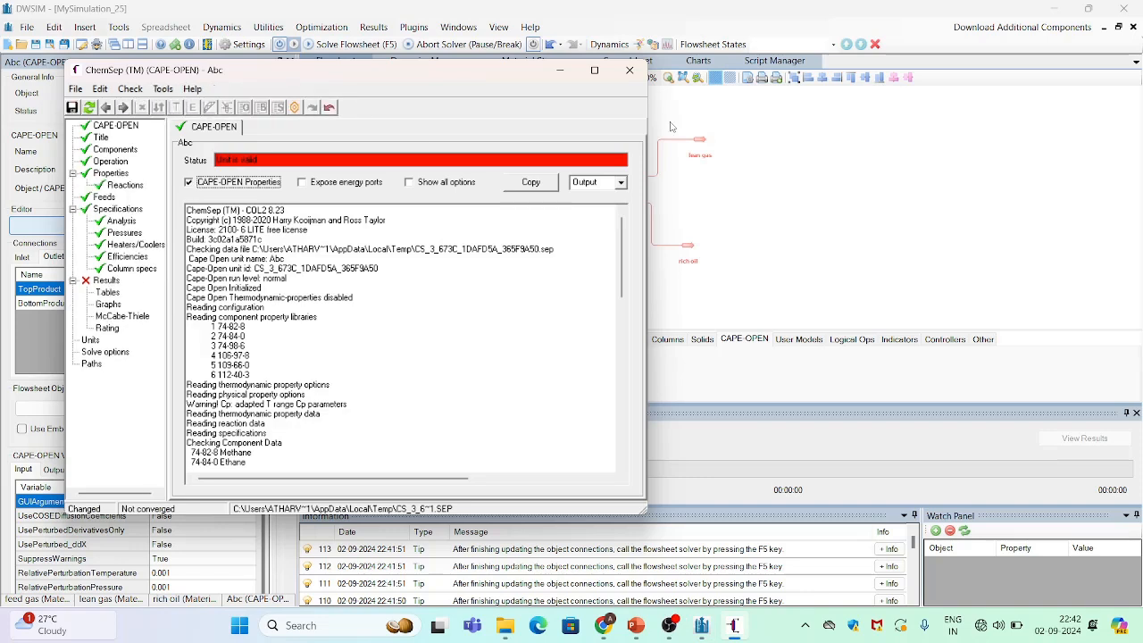
Close the ChemSep editor saving the current input, and solve the flowsheet
{"action": "left_click", "coordinate": [629, 70]}
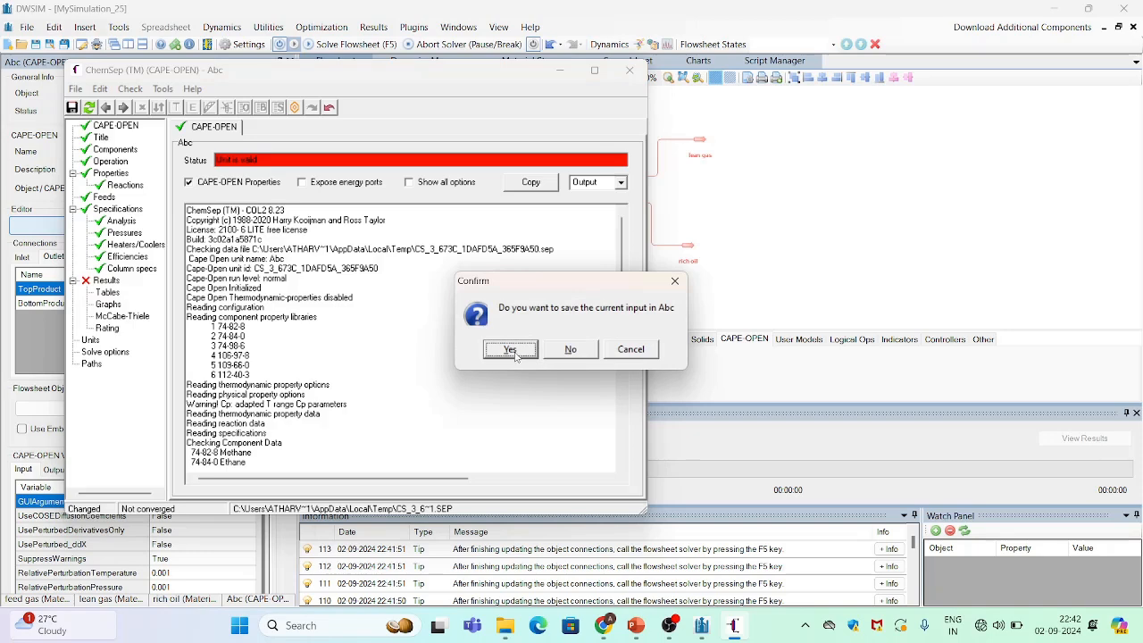
{"action": "left_click", "coordinate": [509, 350]}
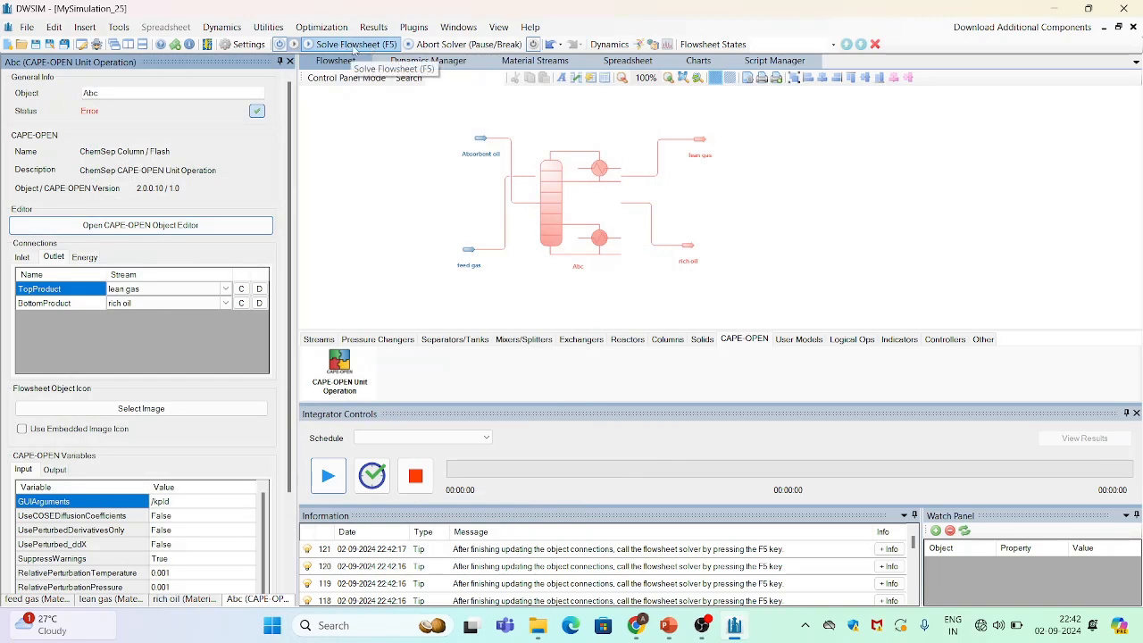
{"action": "left_click", "coordinate": [367, 44]}
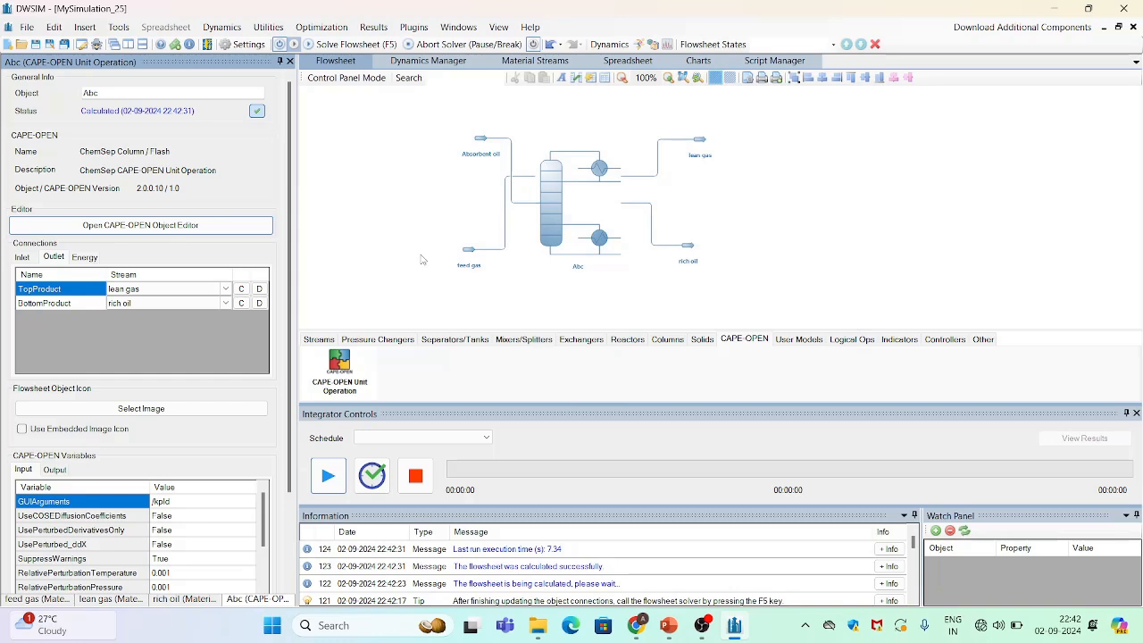
Insert a master property table onto the flowsheet and open its configuration
{"action": "left_click", "coordinate": [90, 34]}
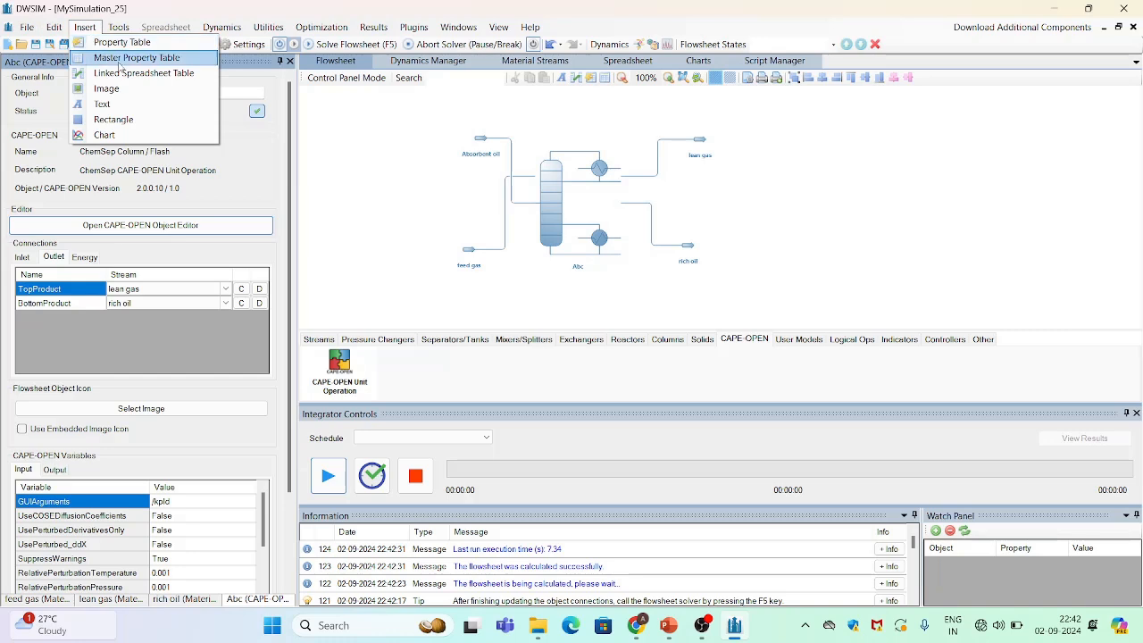
{"action": "left_click", "coordinate": [118, 59]}
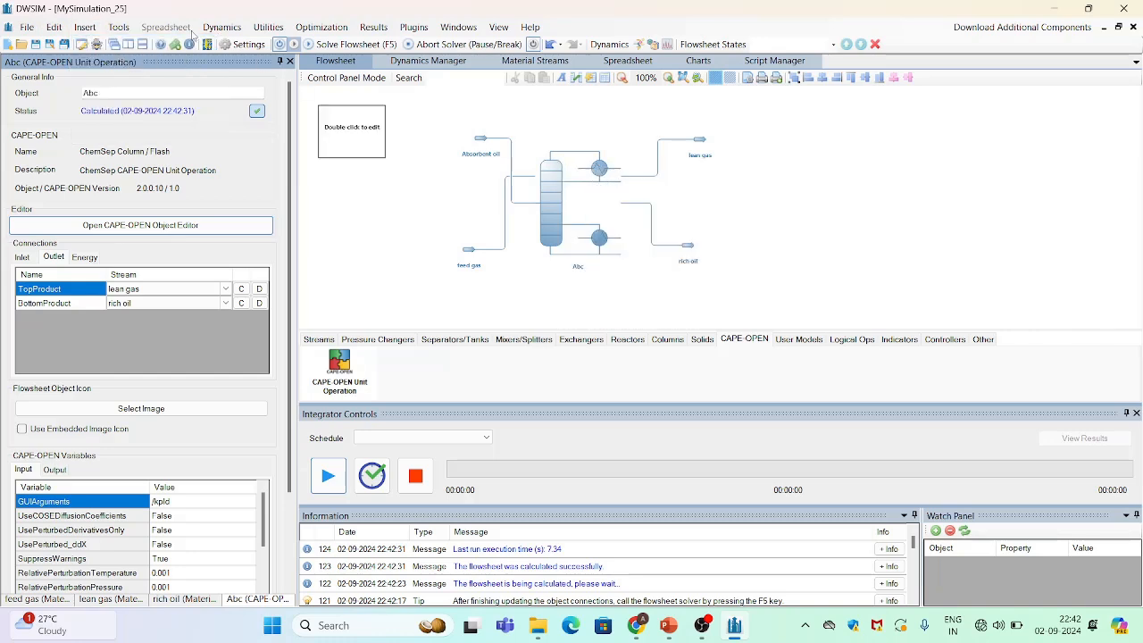
{"action": "left_click", "coordinate": [346, 153]}
{"action": "double_click", "coordinate": [345, 154]}
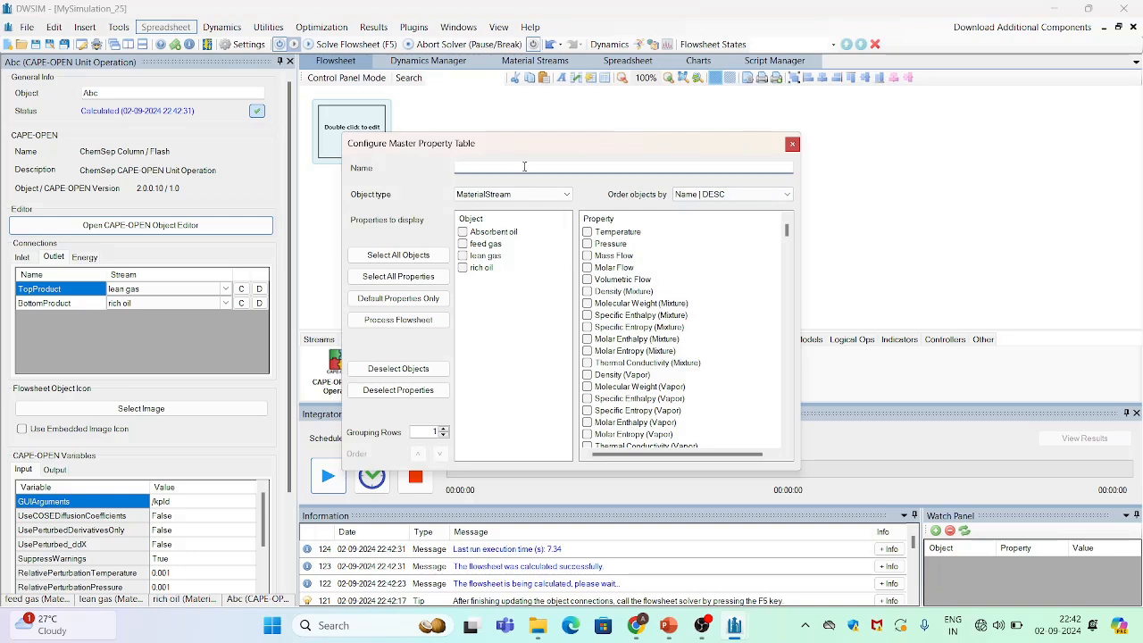
Configure the table to show all four streams with temperature, pressure, mass flow, molar flow and methane and propane molar flows
{"action": "left_click", "coordinate": [462, 231]}
{"action": "left_click", "coordinate": [462, 243]}
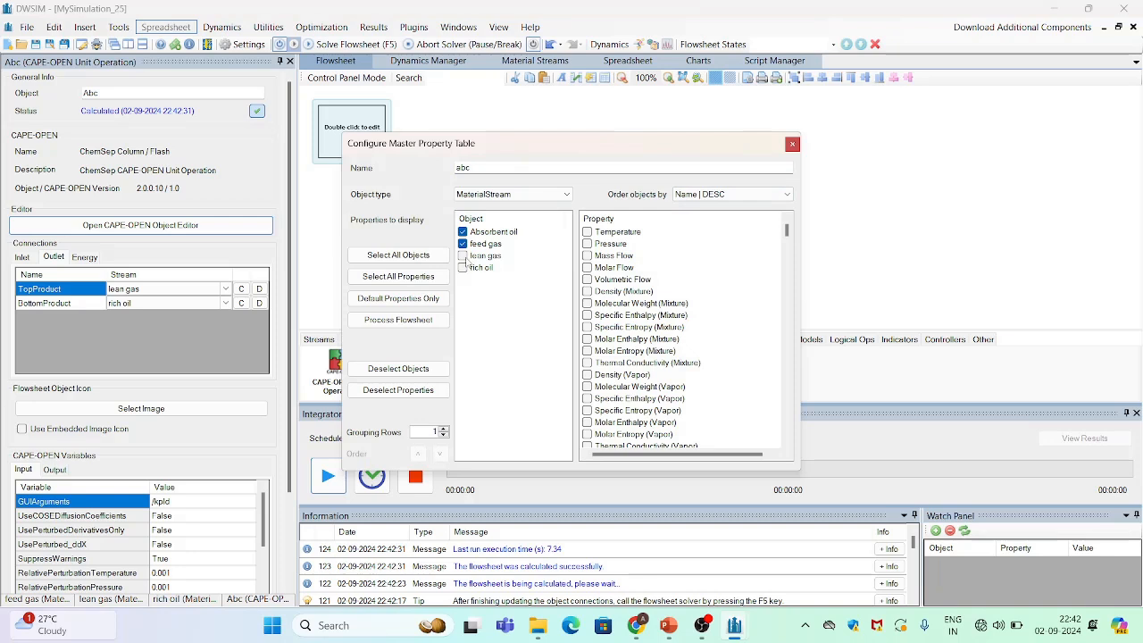
{"action": "left_click", "coordinate": [462, 256]}
{"action": "left_click", "coordinate": [462, 266]}
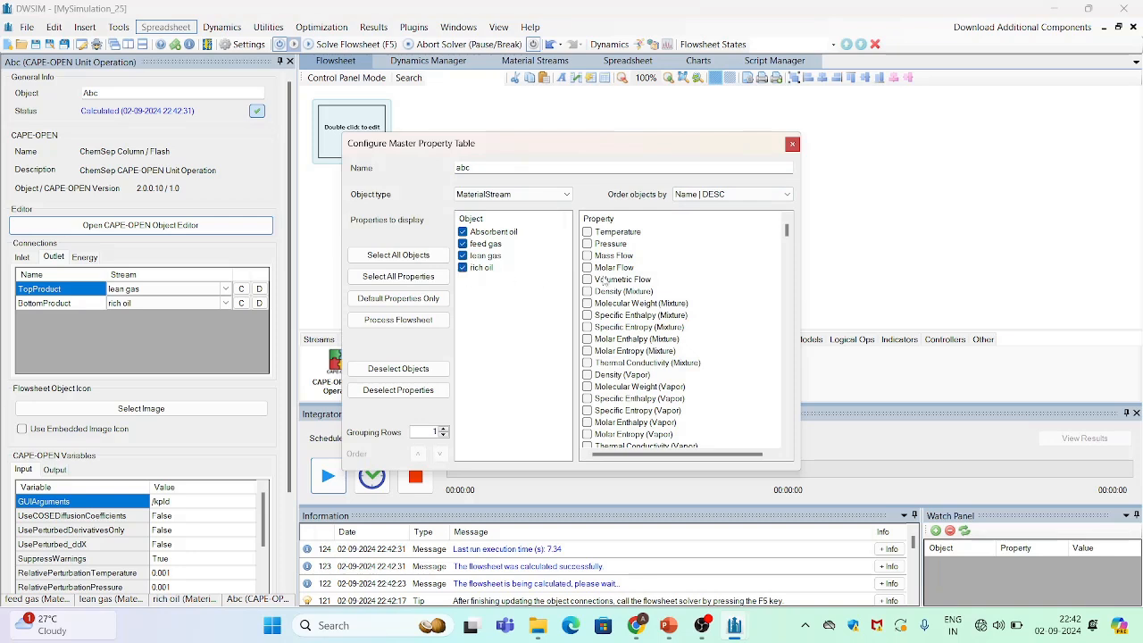
{"action": "left_click", "coordinate": [586, 231]}
{"action": "left_click", "coordinate": [586, 243]}
{"action": "left_click", "coordinate": [587, 256]}
{"action": "left_click_drag", "start_coordinate": [790, 233], "coordinate": [796, 288]}
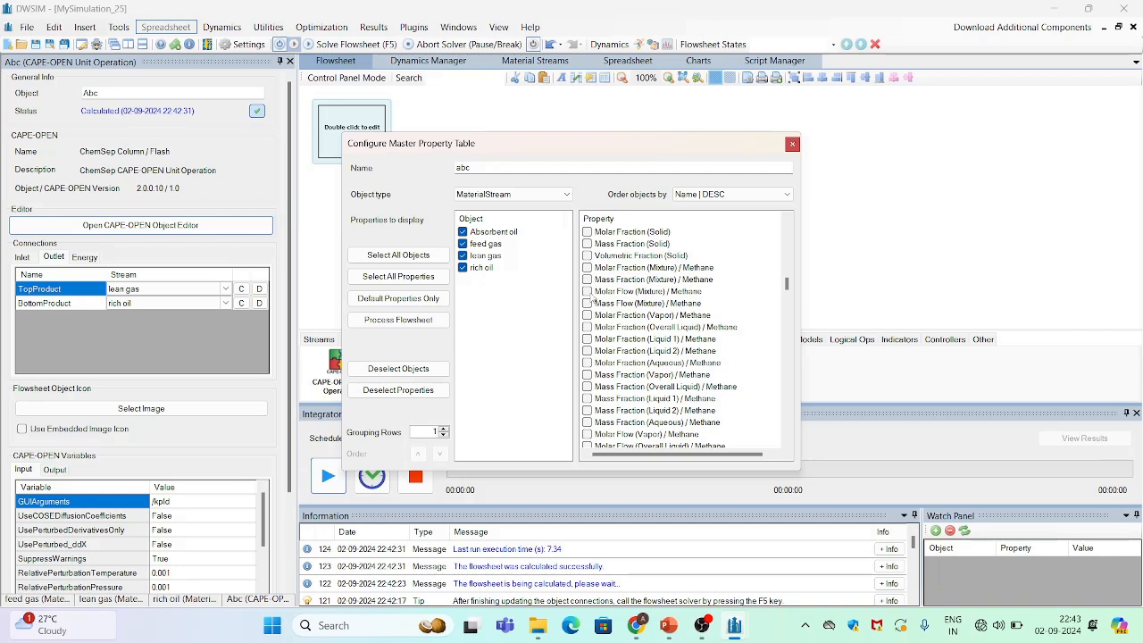
{"action": "left_click", "coordinate": [587, 292]}
{"action": "left_click_drag", "start_coordinate": [786, 283], "coordinate": [787, 299]}
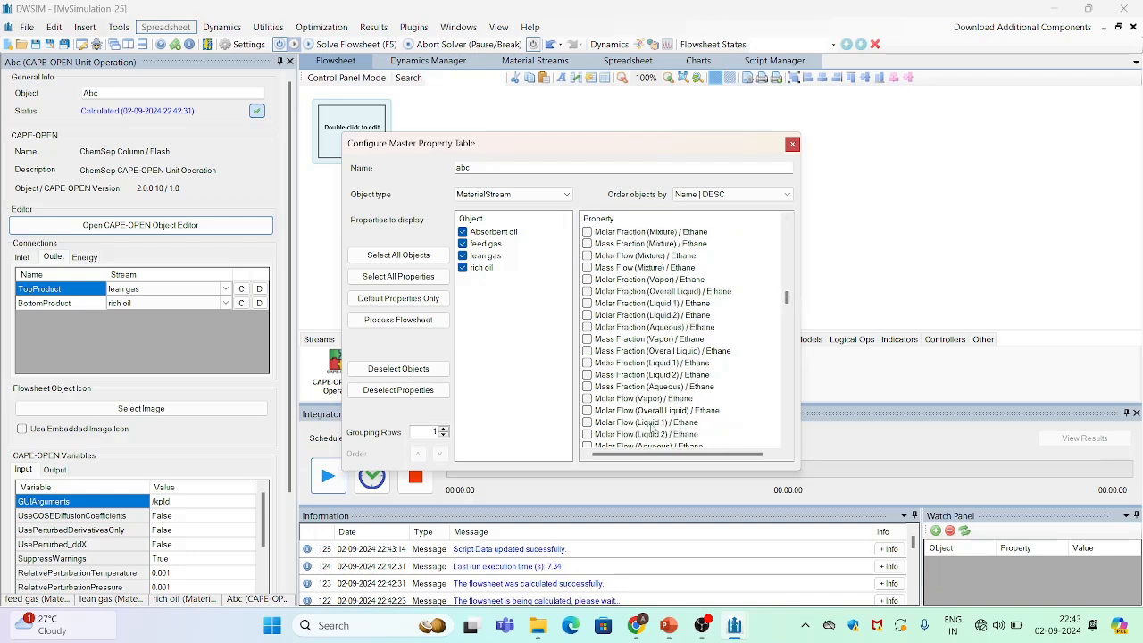
{"action": "left_click_drag", "start_coordinate": [786, 299], "coordinate": [786, 308]}
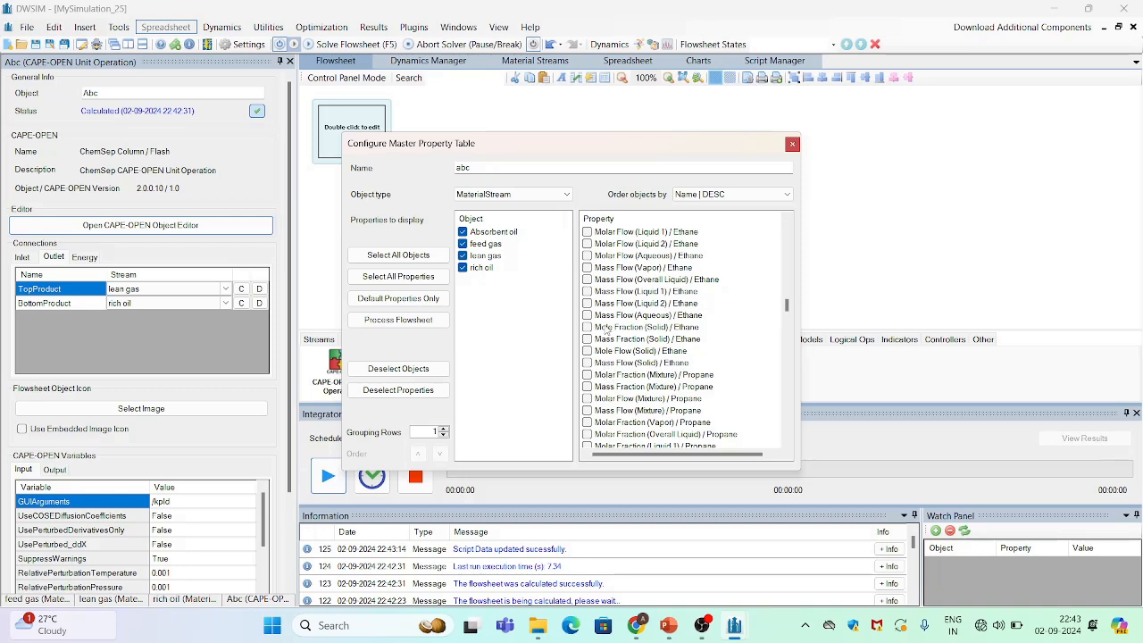
{"action": "left_click", "coordinate": [586, 398]}
{"action": "scroll", "coordinate": [786, 302], "scroll_direction": "up", "scroll_amount": 4}
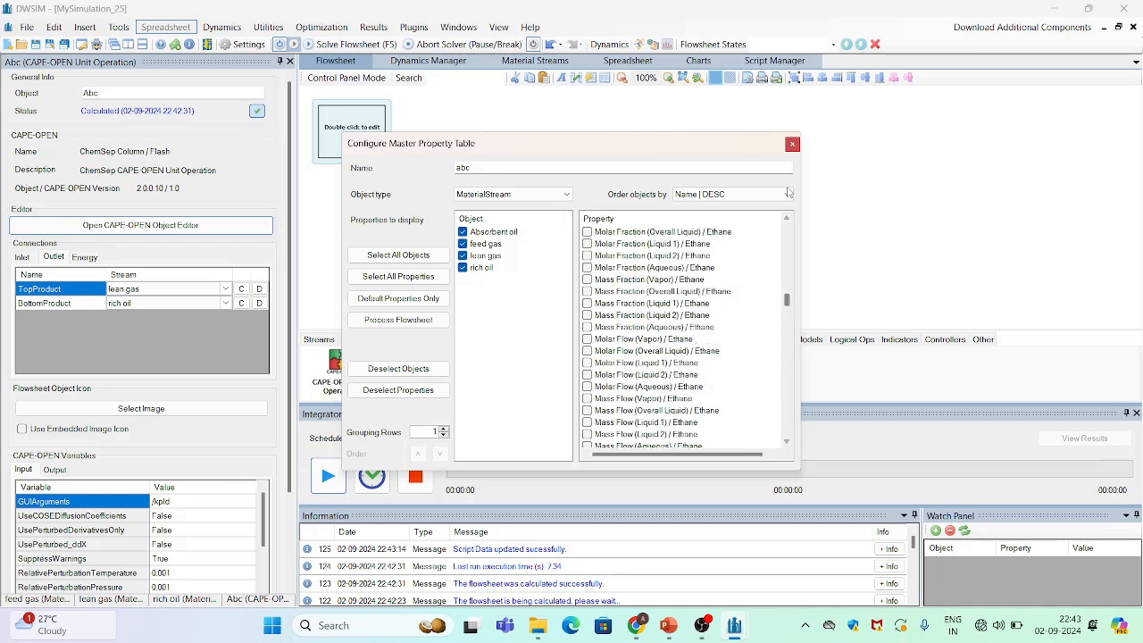
{"action": "left_click", "coordinate": [791, 144]}
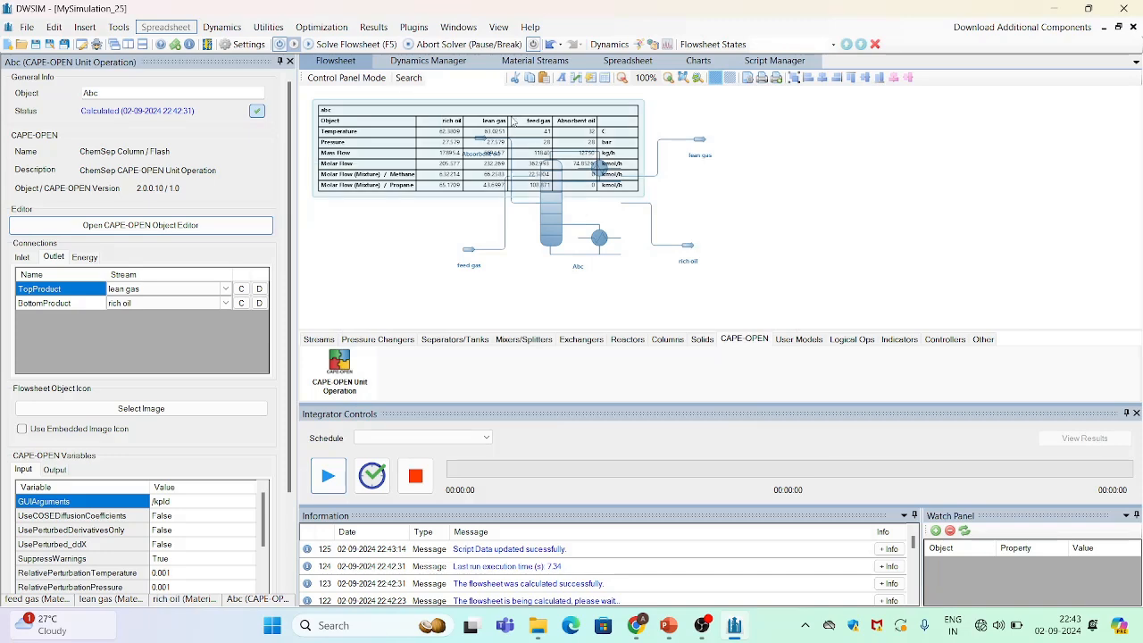
Move the property table beside the absorber flowsheet drawing
{"action": "left_click_drag", "start_coordinate": [514, 121], "coordinate": [924, 184]}
{"action": "scroll", "coordinate": [881, 240], "scroll_direction": "up", "scroll_amount": 2}
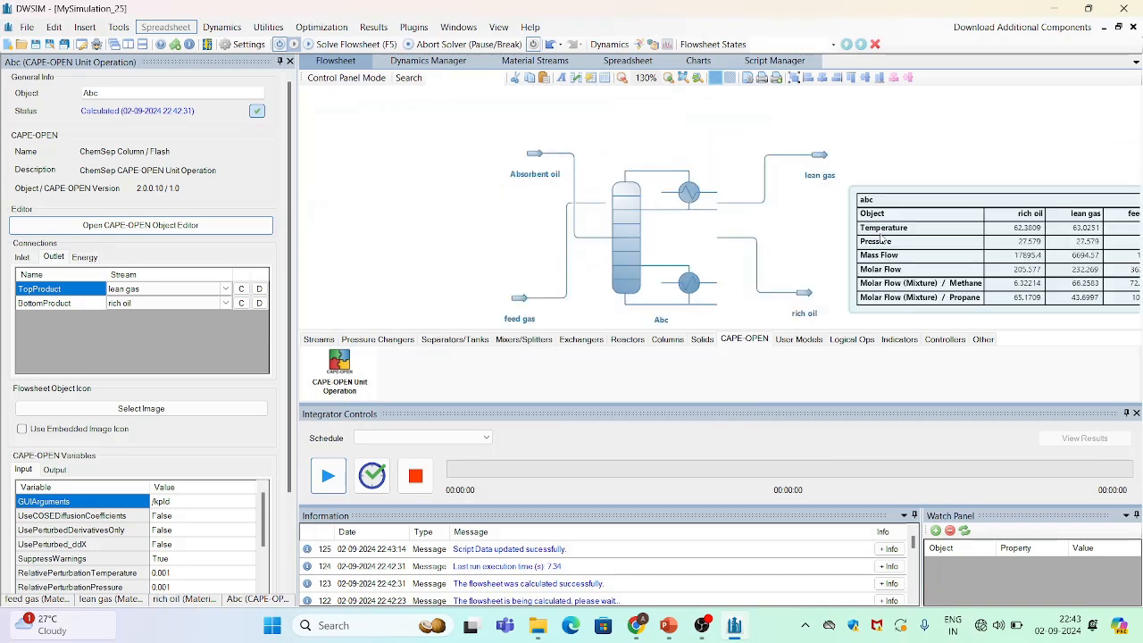
{"action": "scroll", "coordinate": [873, 240], "scroll_direction": "up", "scroll_amount": 2}
{"action": "left_click_drag", "start_coordinate": [884, 194], "coordinate": [640, 135]}
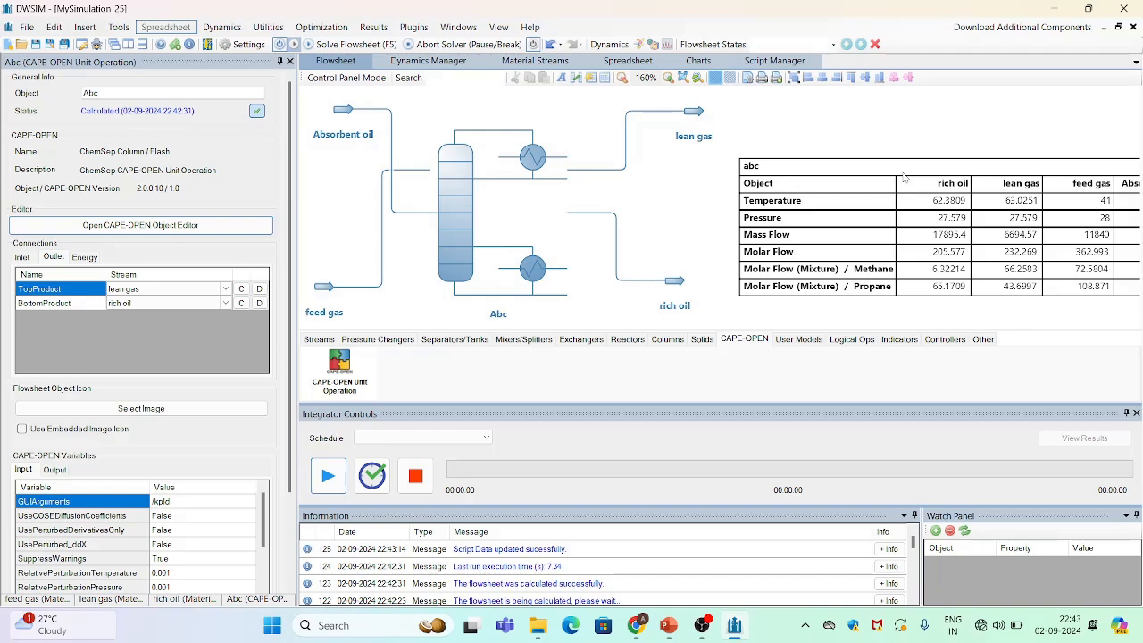
{"action": "left_click_drag", "start_coordinate": [906, 178], "coordinate": [810, 151]}
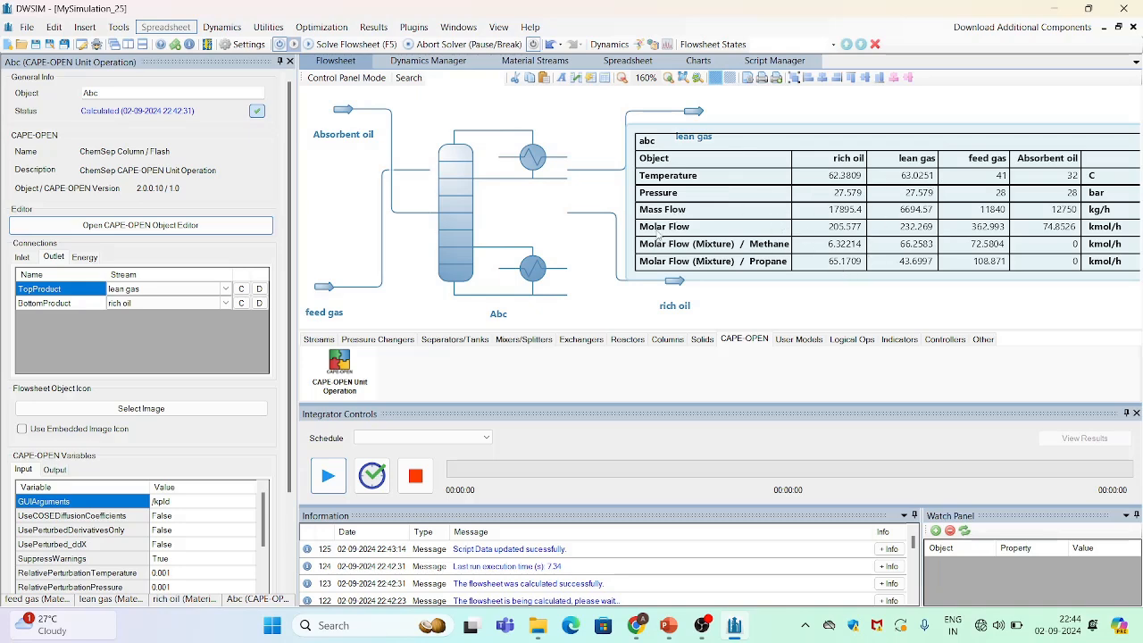
Add a second master property table selecting the four streams, then delete it
{"action": "left_click", "coordinate": [85, 27]}
{"action": "left_click", "coordinate": [137, 58]}
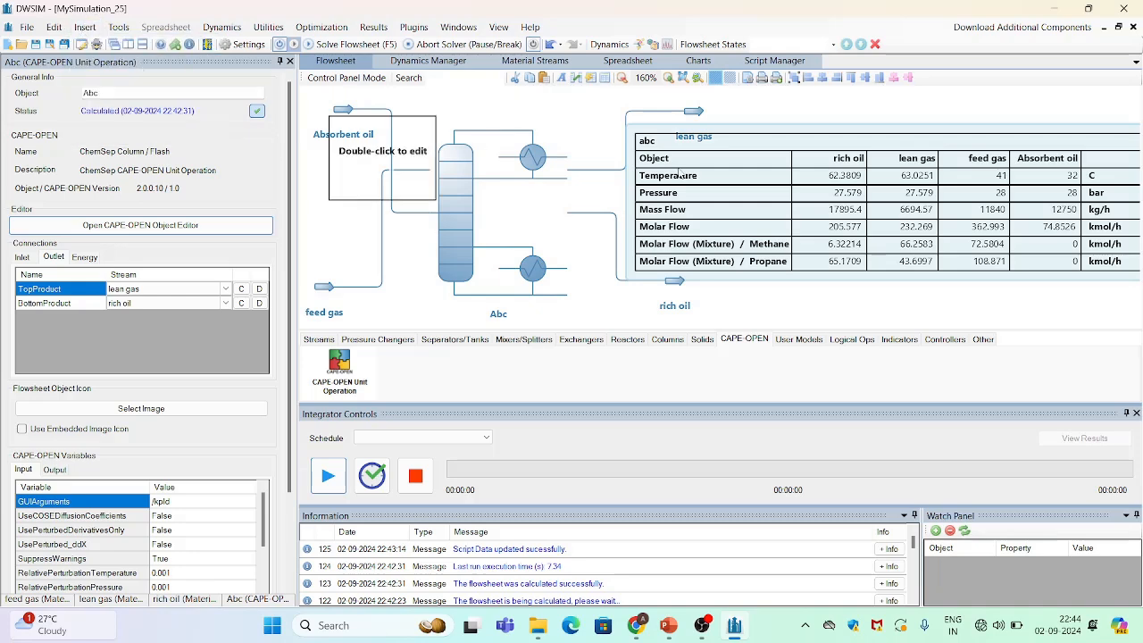
{"action": "double_click", "coordinate": [382, 159]}
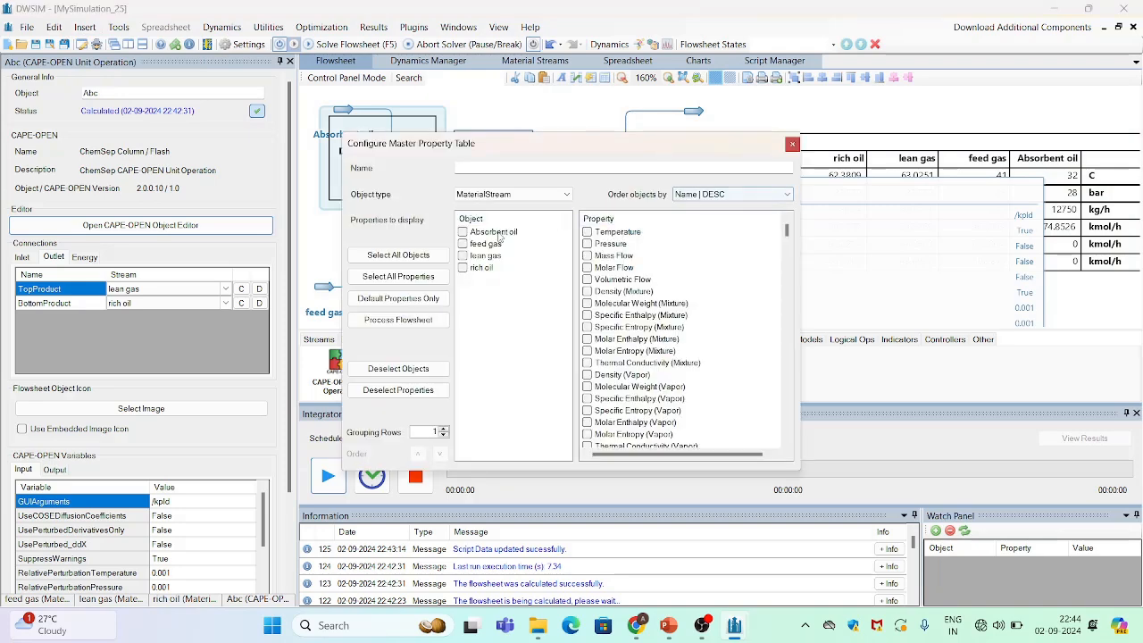
{"action": "left_click", "coordinate": [463, 232]}
{"action": "left_click", "coordinate": [463, 243]}
{"action": "left_click", "coordinate": [462, 255]}
{"action": "left_click", "coordinate": [463, 267]}
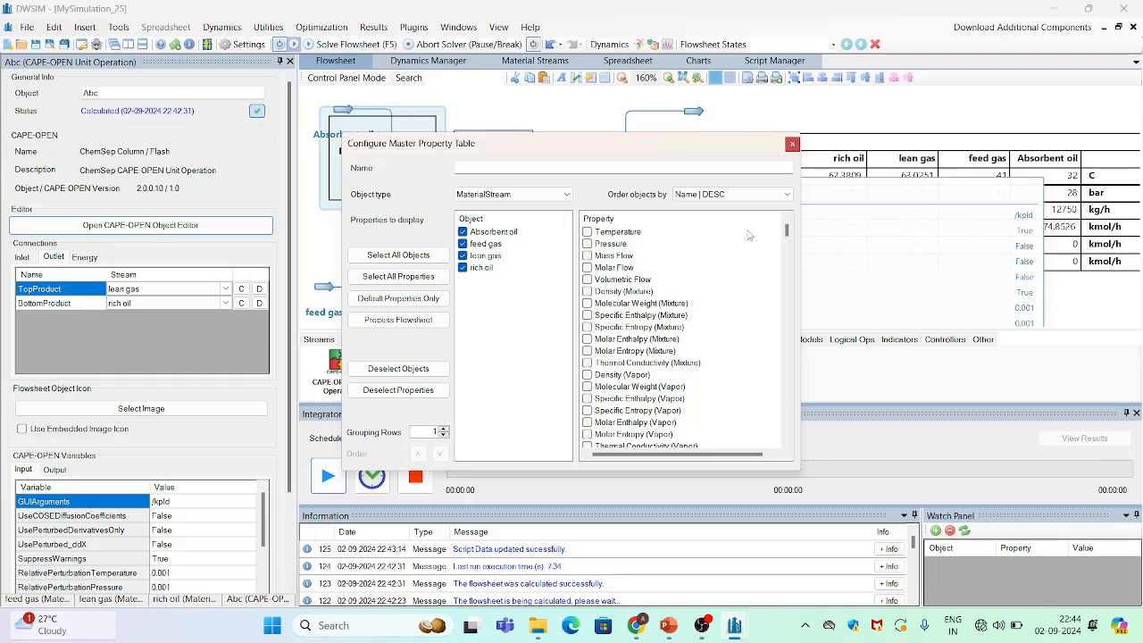
{"action": "left_click_drag", "start_coordinate": [785, 230], "coordinate": [791, 367]}
{"action": "left_click", "coordinate": [586, 316]}
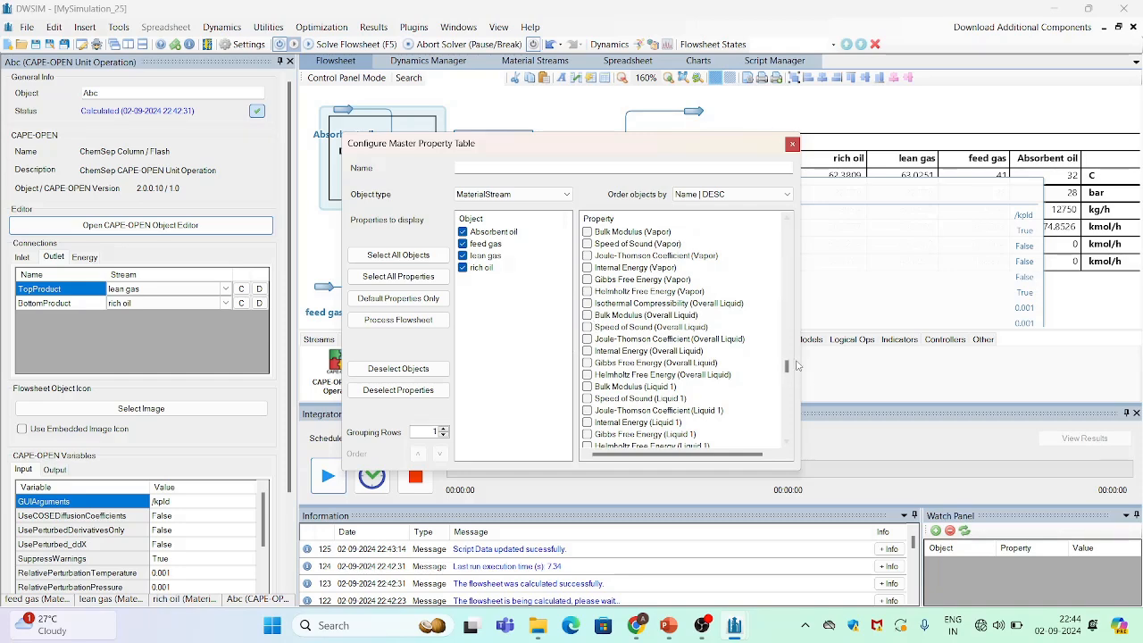
{"action": "left_click_drag", "start_coordinate": [786, 366], "coordinate": [792, 155]}
{"action": "left_click", "coordinate": [792, 145]}
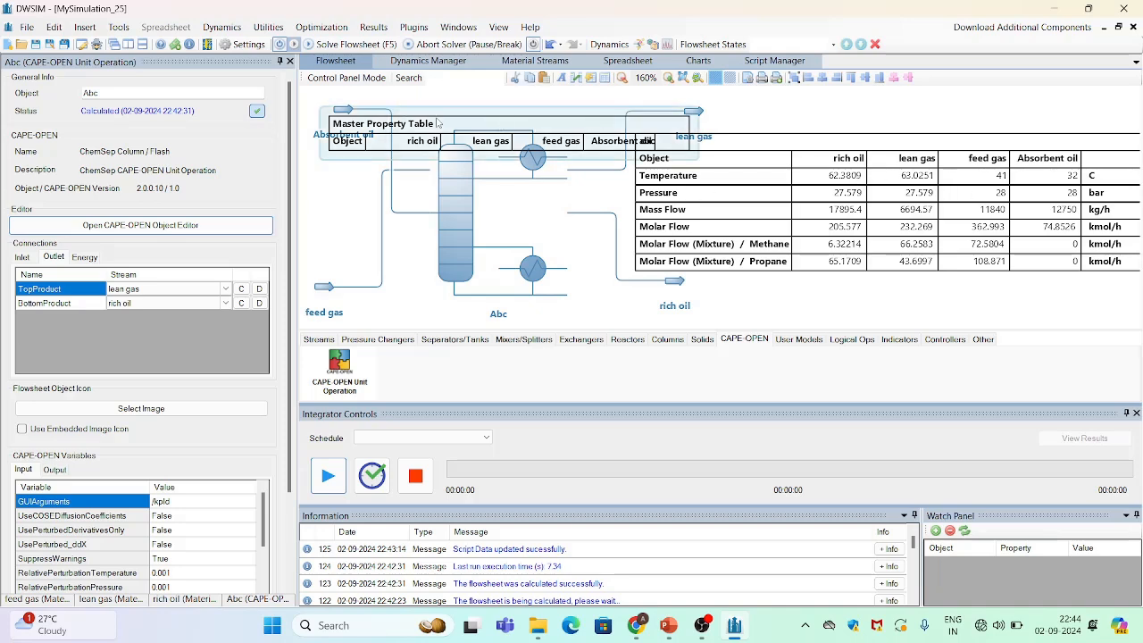
{"action": "key", "text": "Delete"}
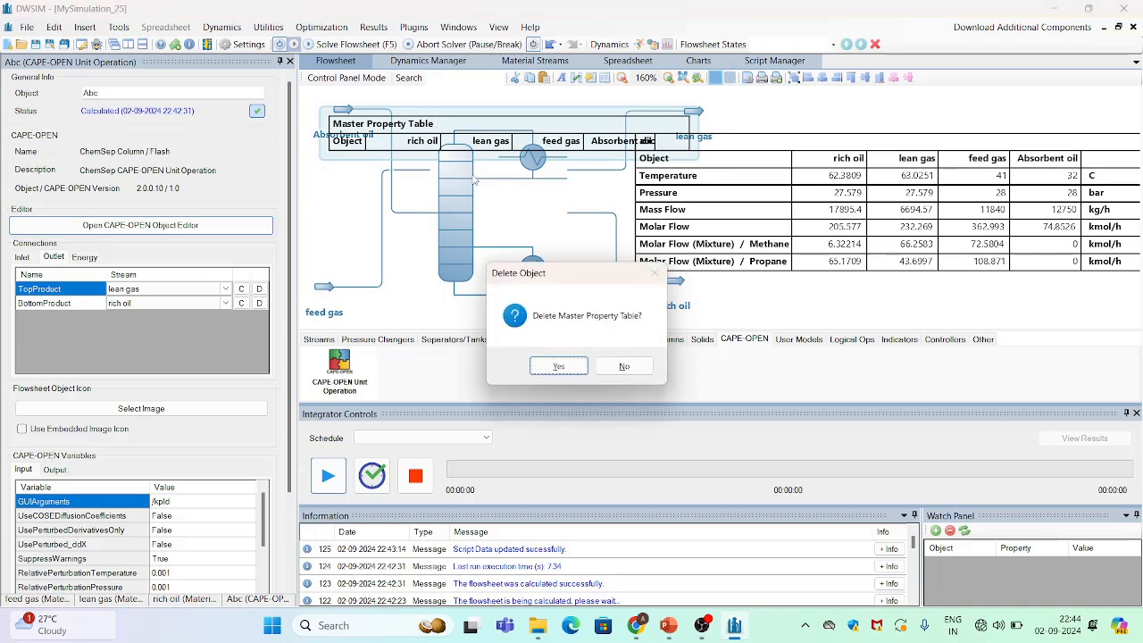
{"action": "left_click", "coordinate": [548, 362]}
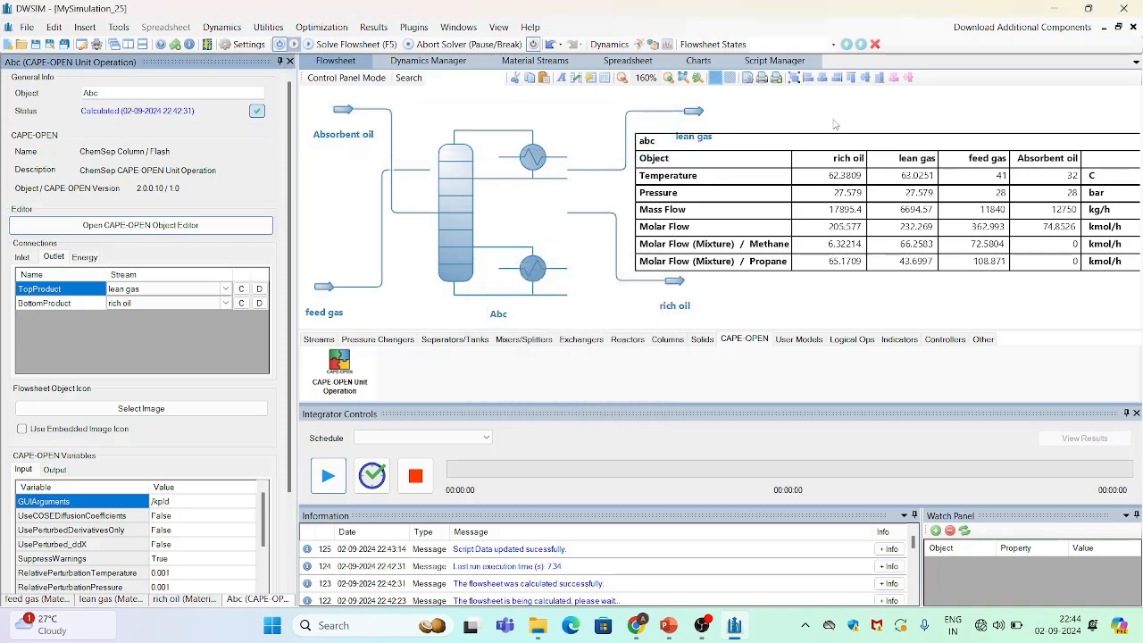